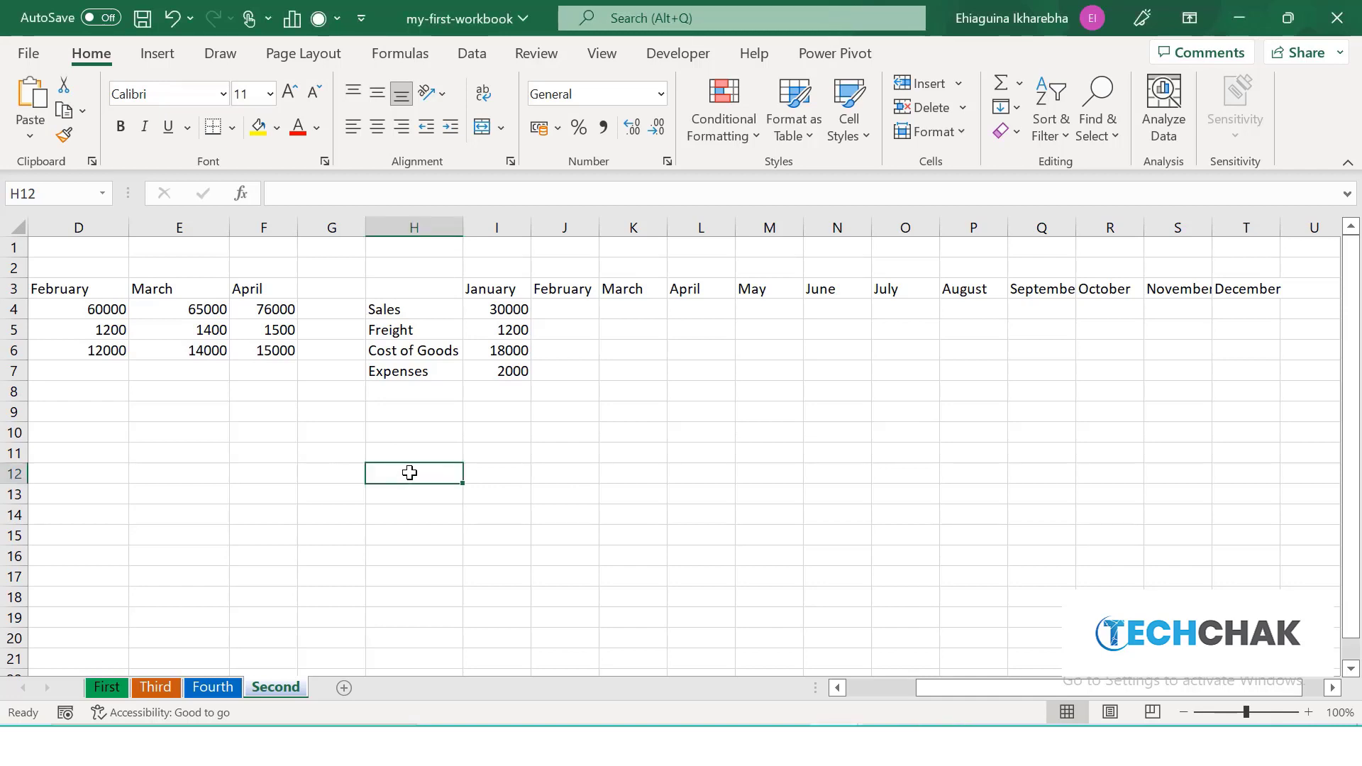
Enter 89 in H12, link K14 to it with =h12, and type 900 in F15
double_click(410, 473)
type("89")
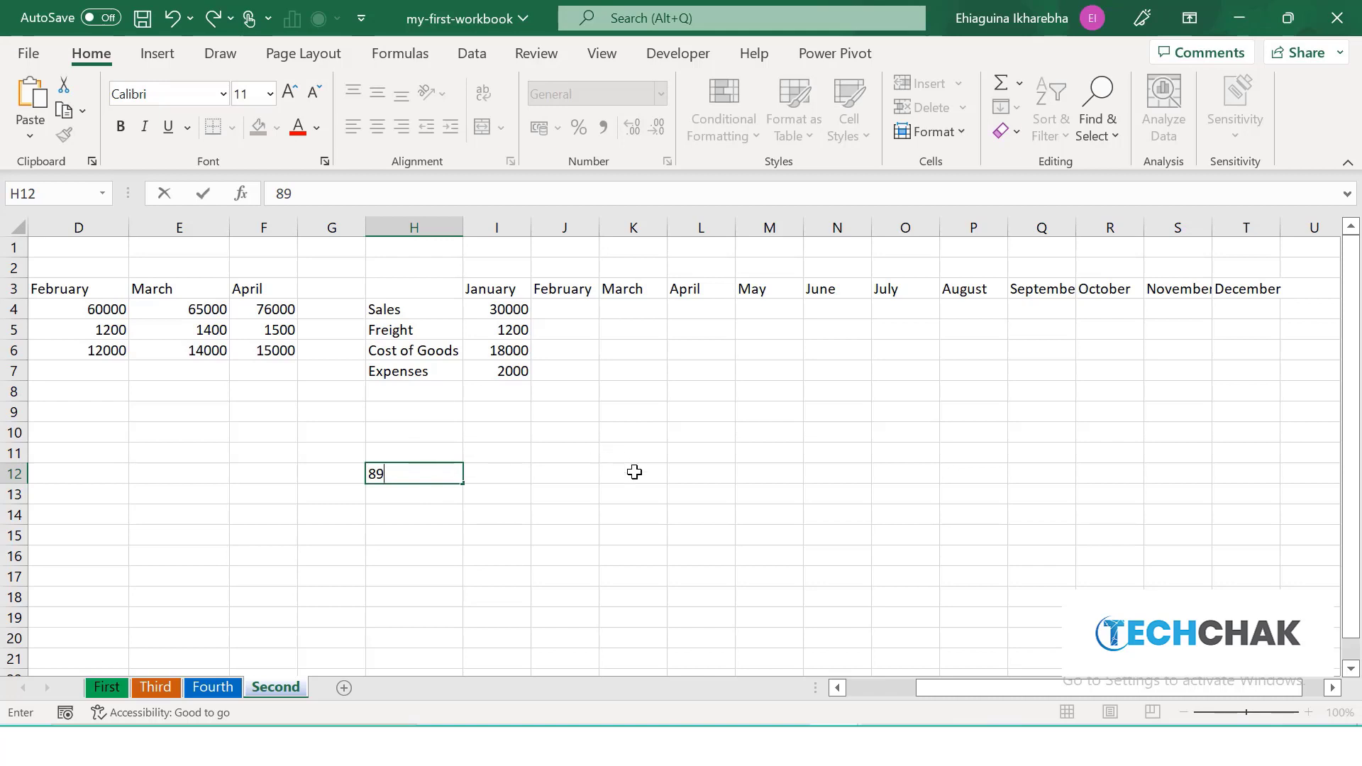
left_click(621, 518)
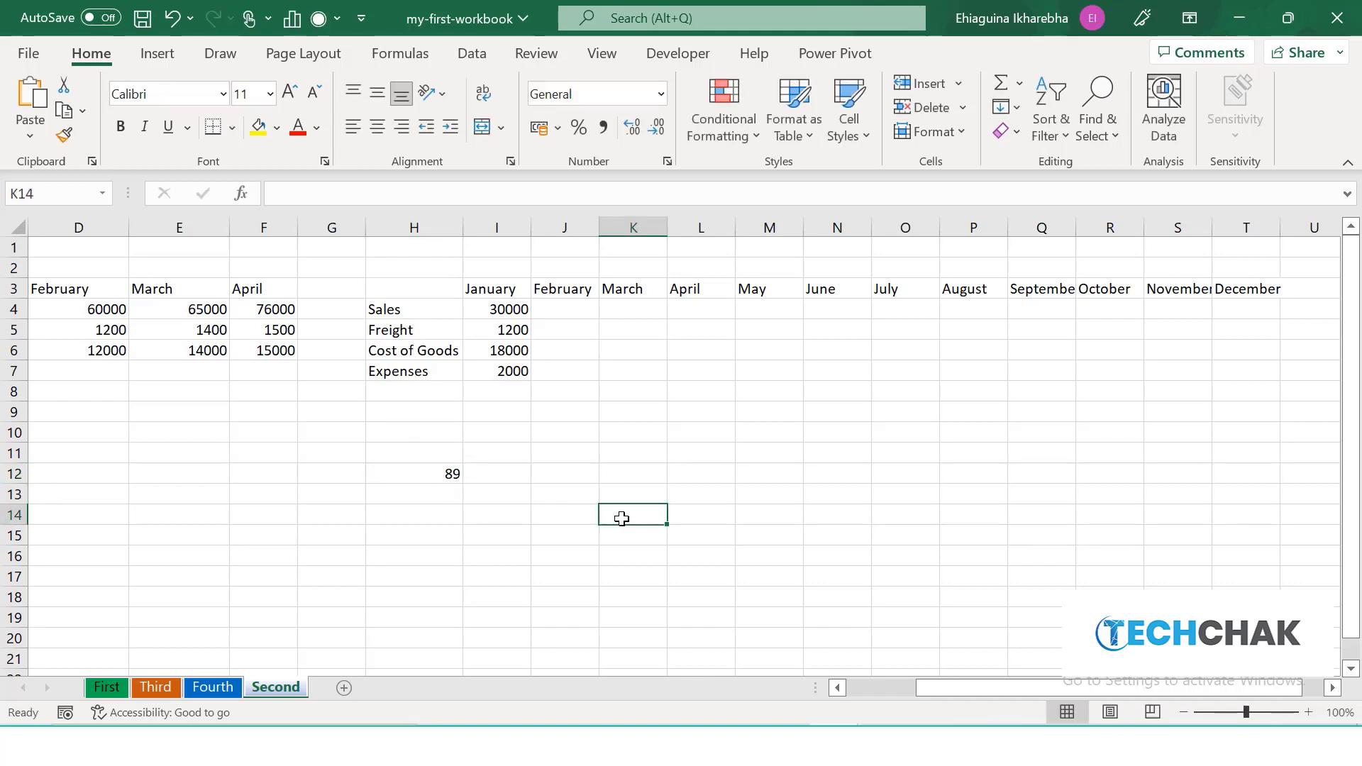
type("=")
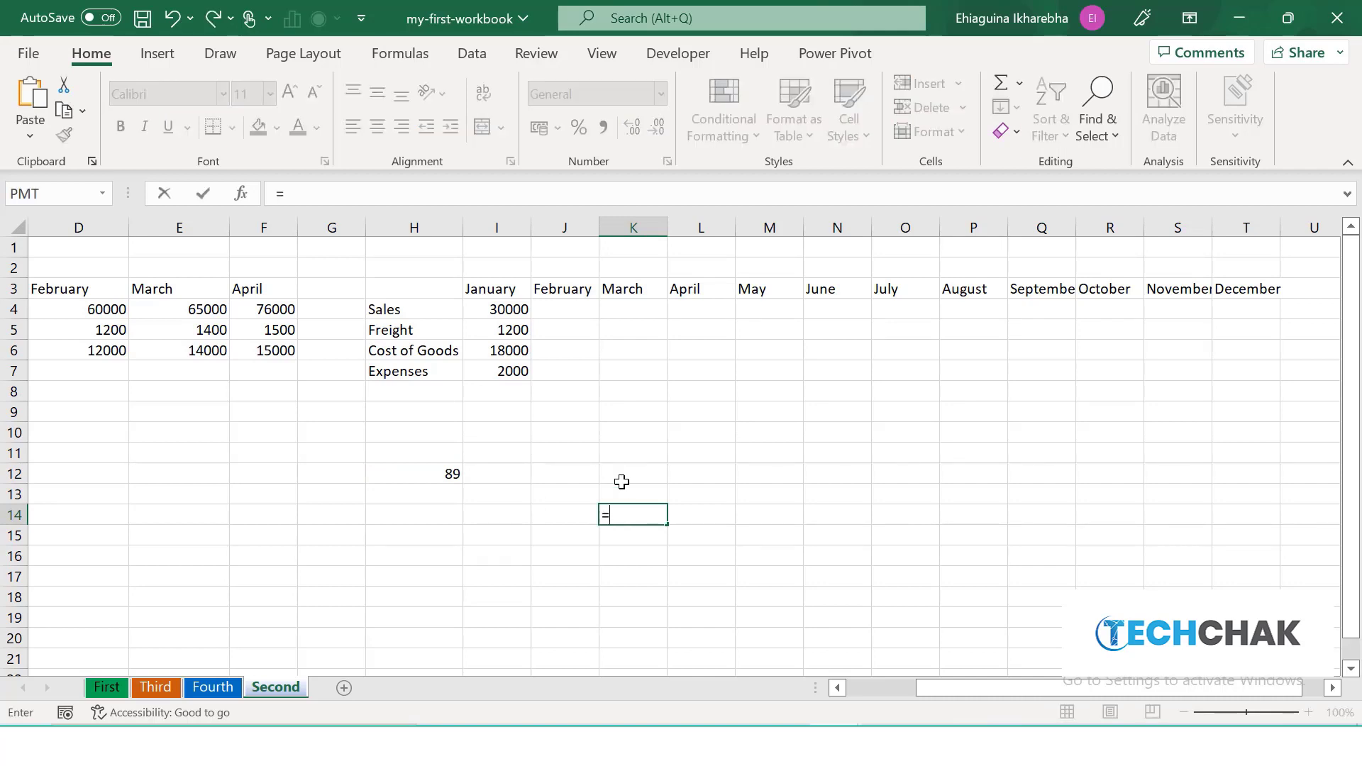
type("h12")
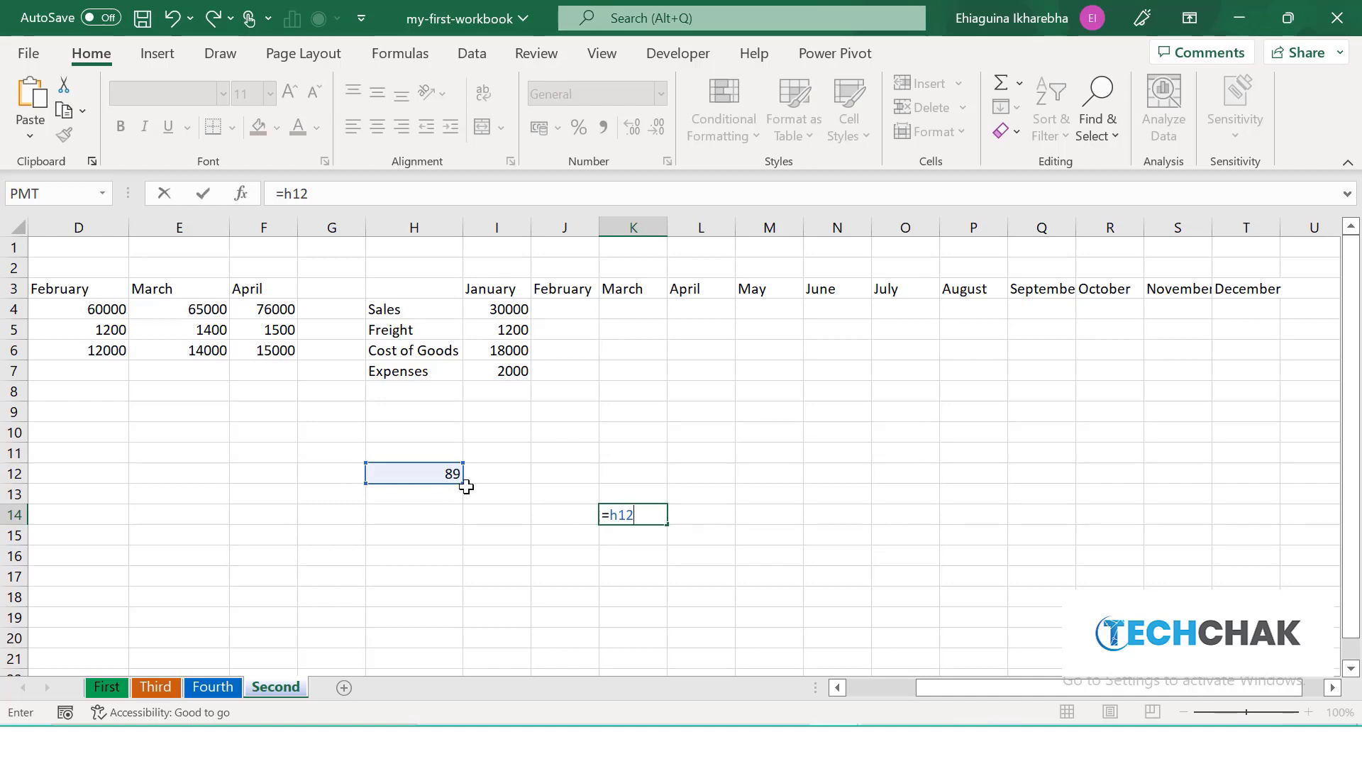
key("Return")
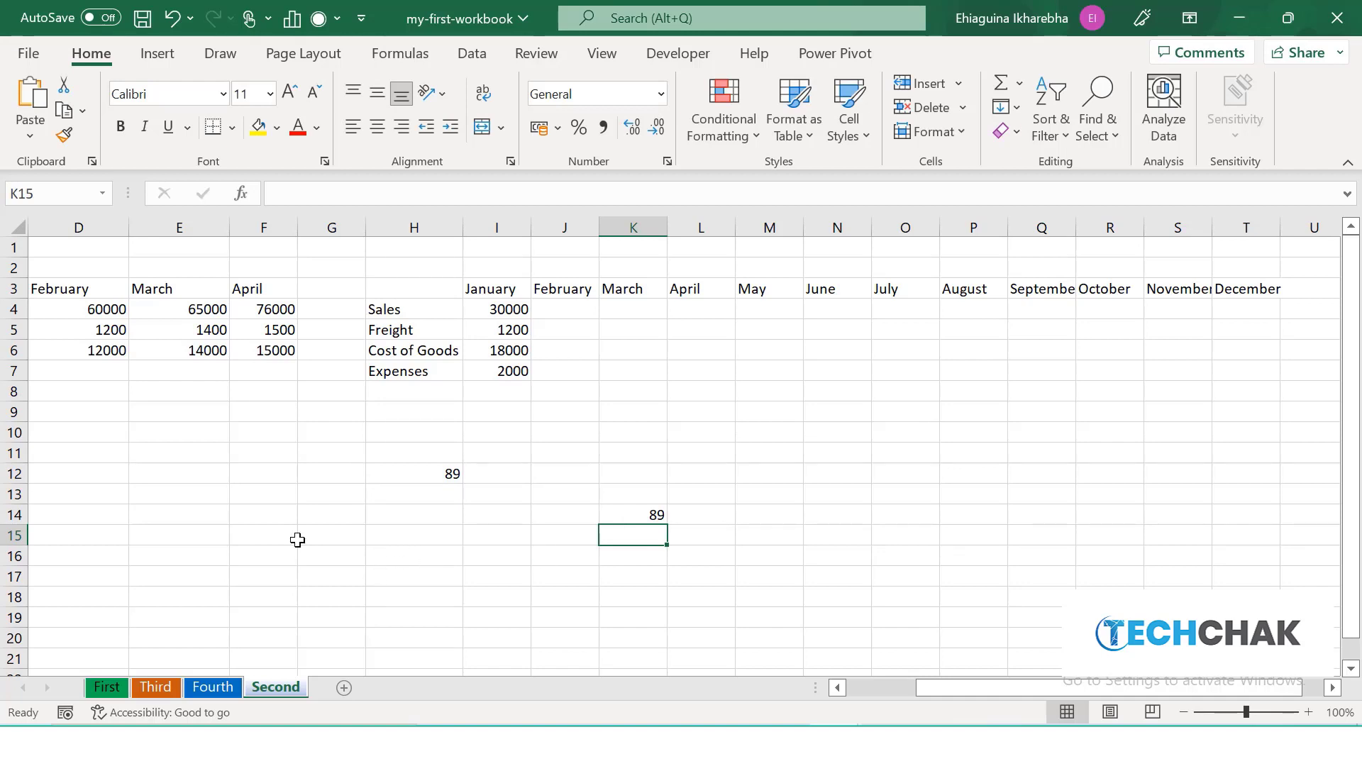
left_click(257, 530)
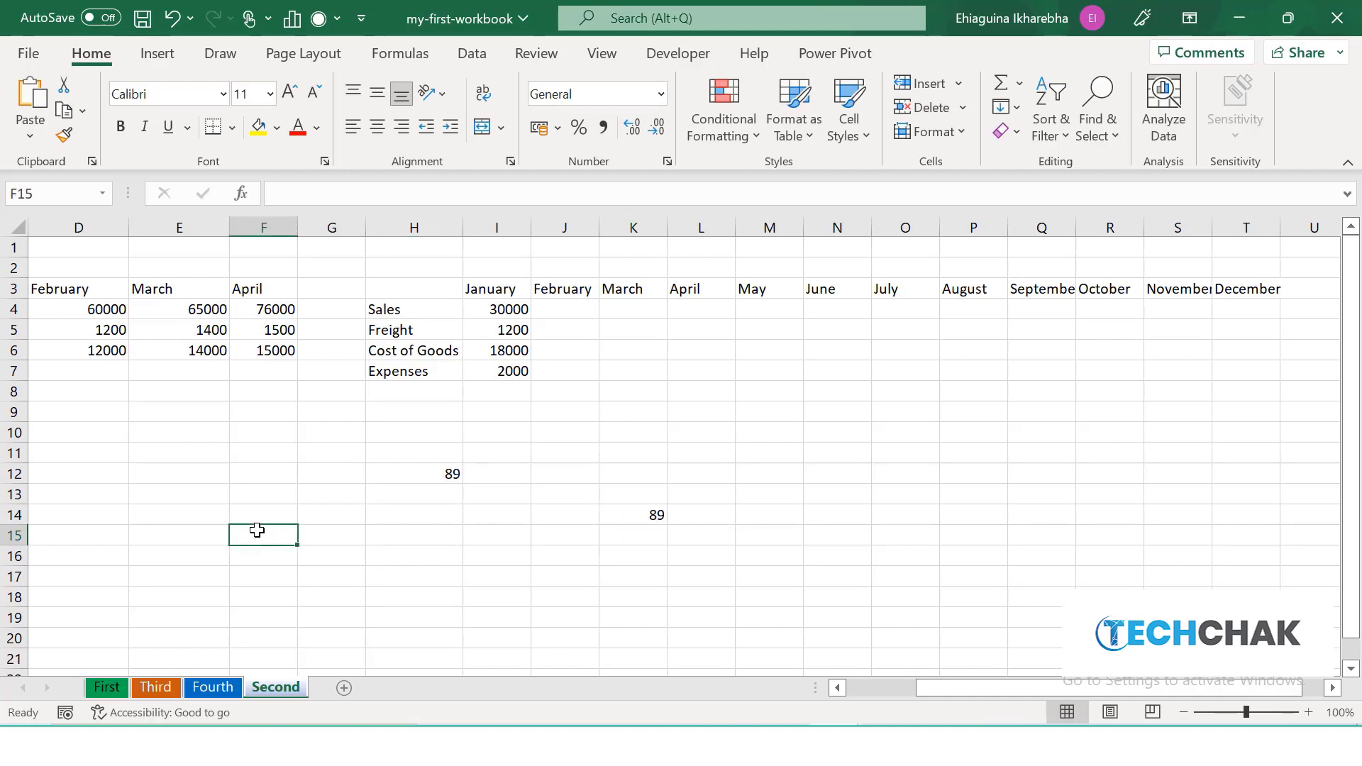
type("900")
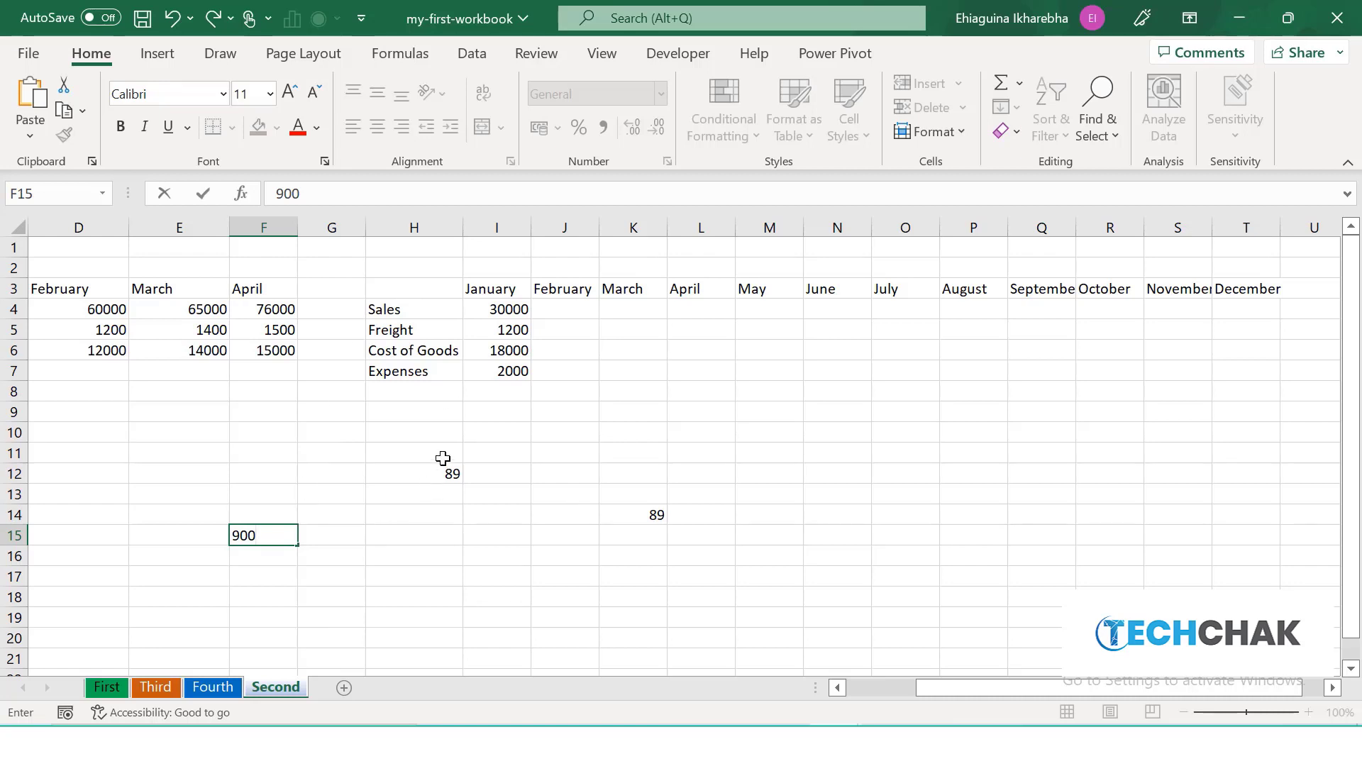
Link O10 to F15 with the formula =f15
left_click_drag(837, 473, 906, 474)
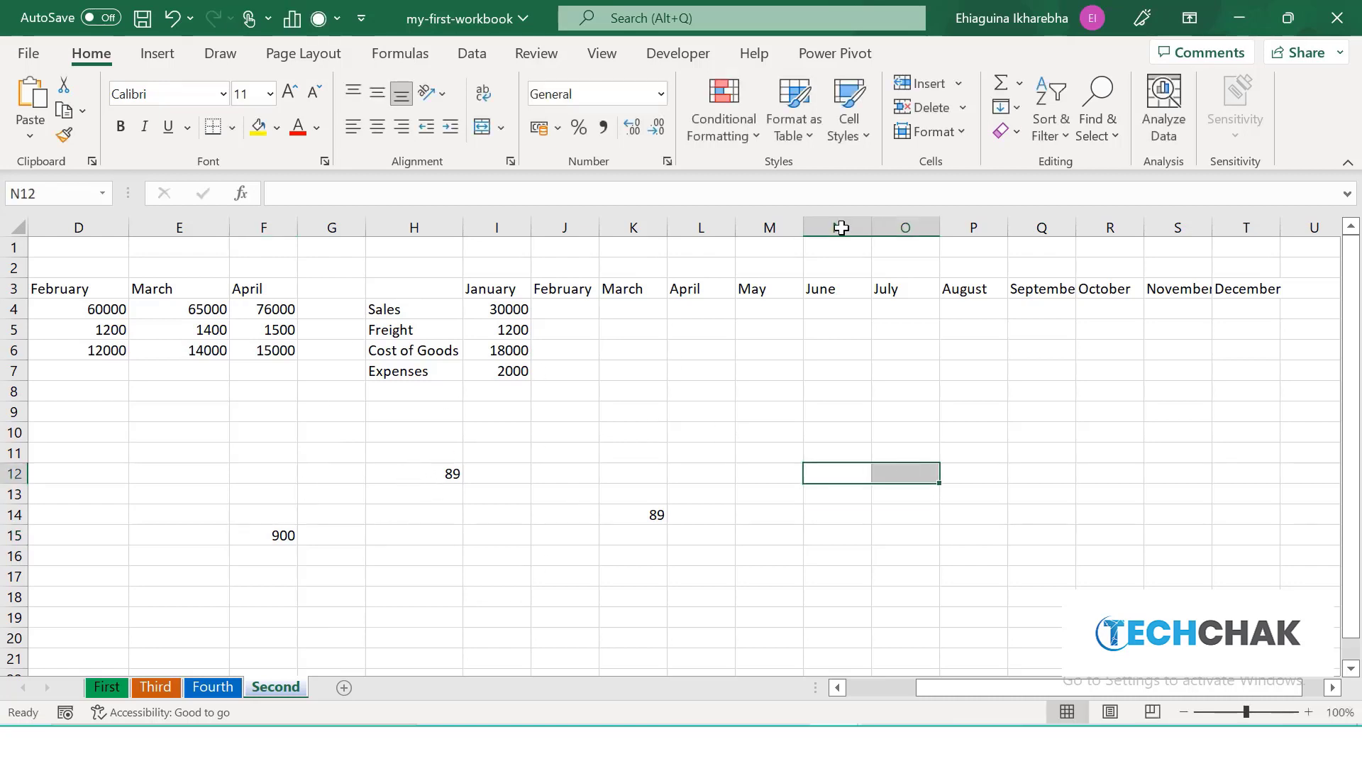
left_click(925, 429)
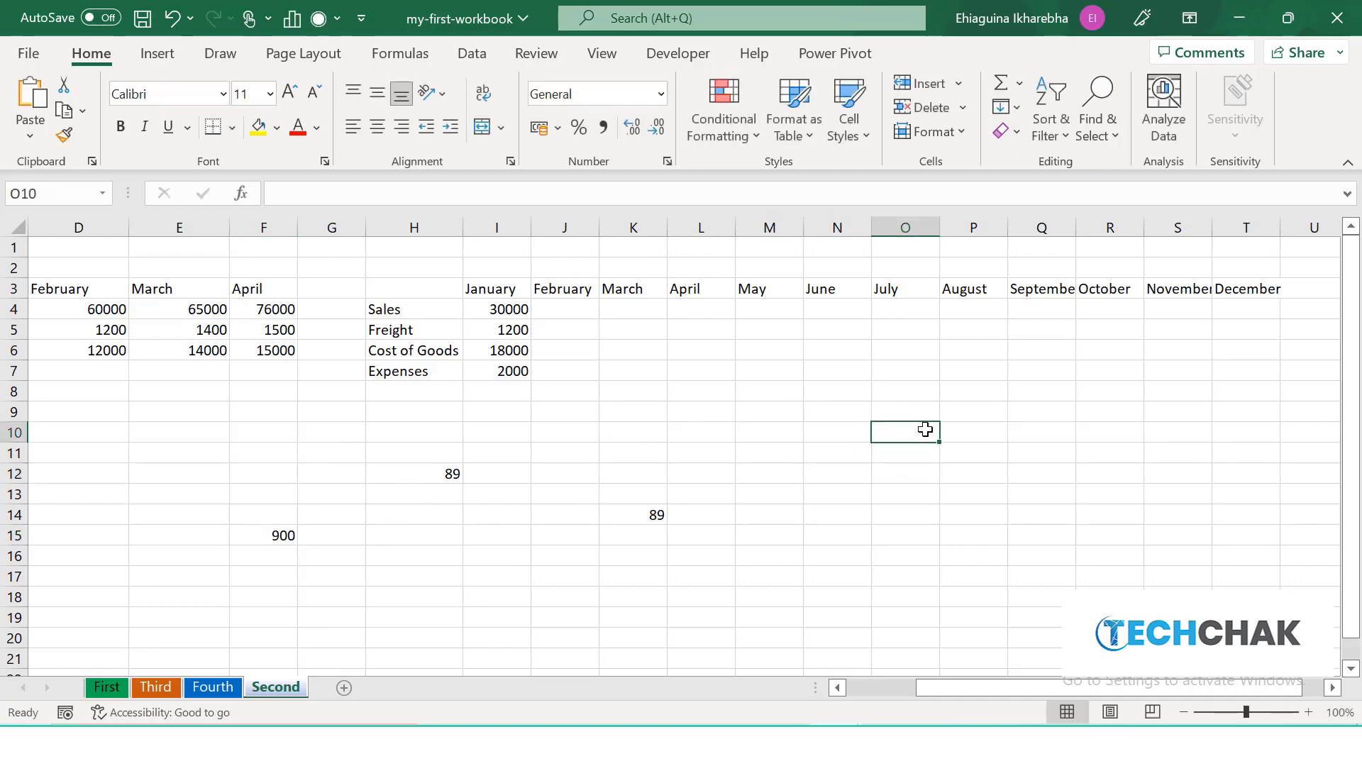
type("=")
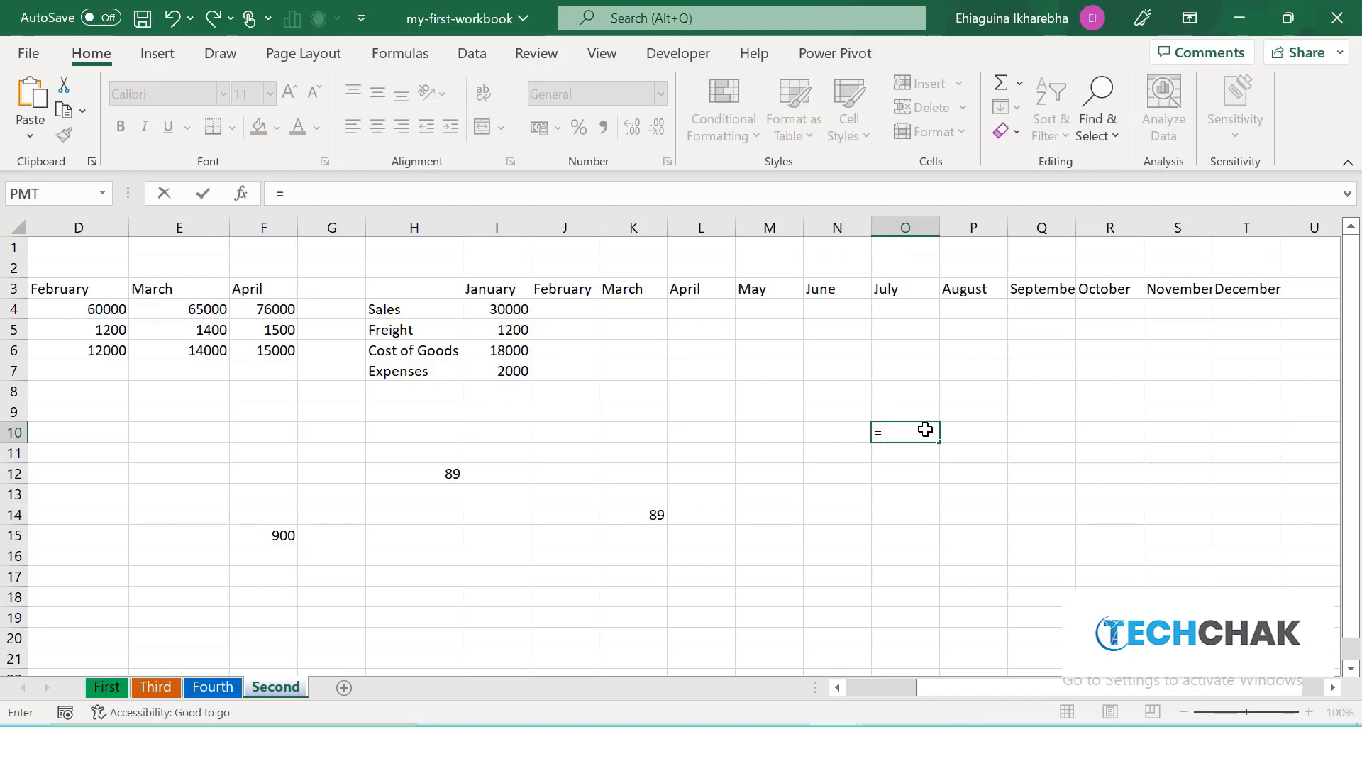
type("f")
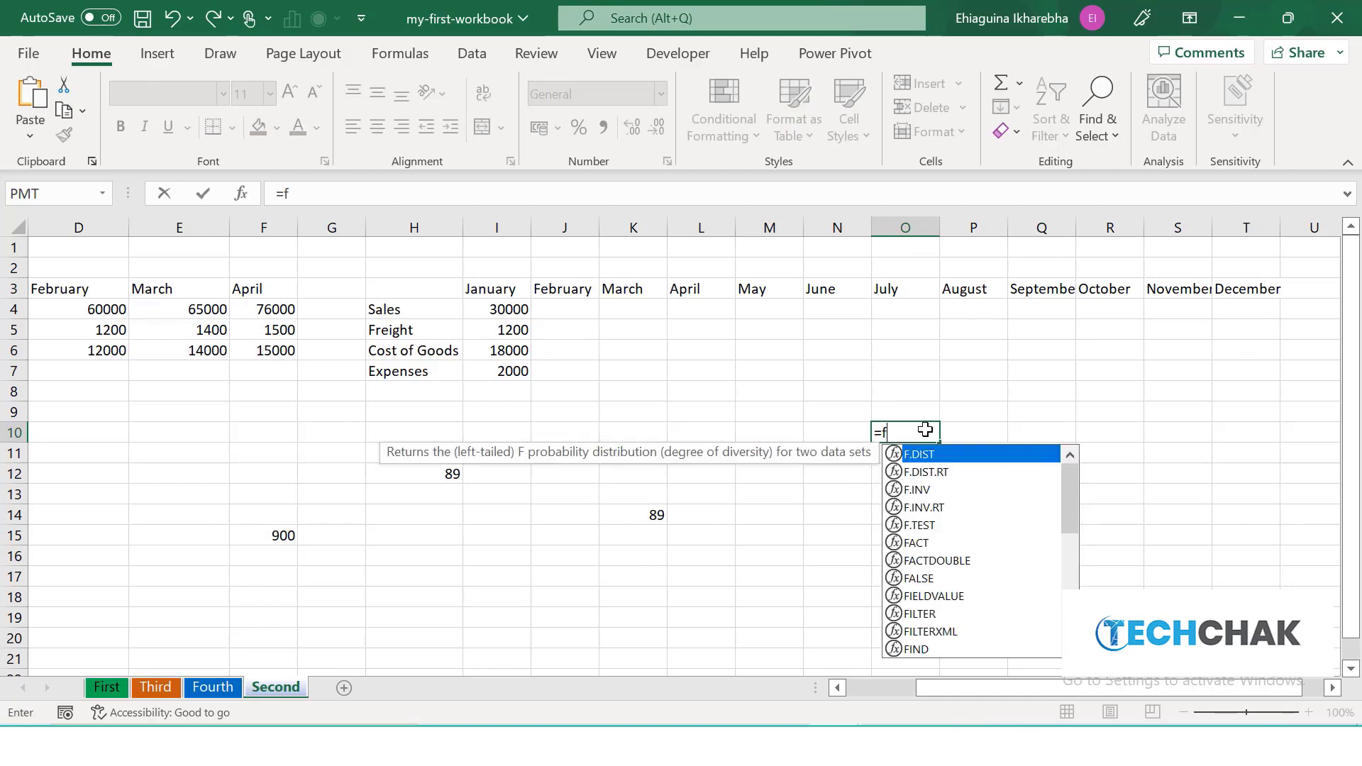
type("15")
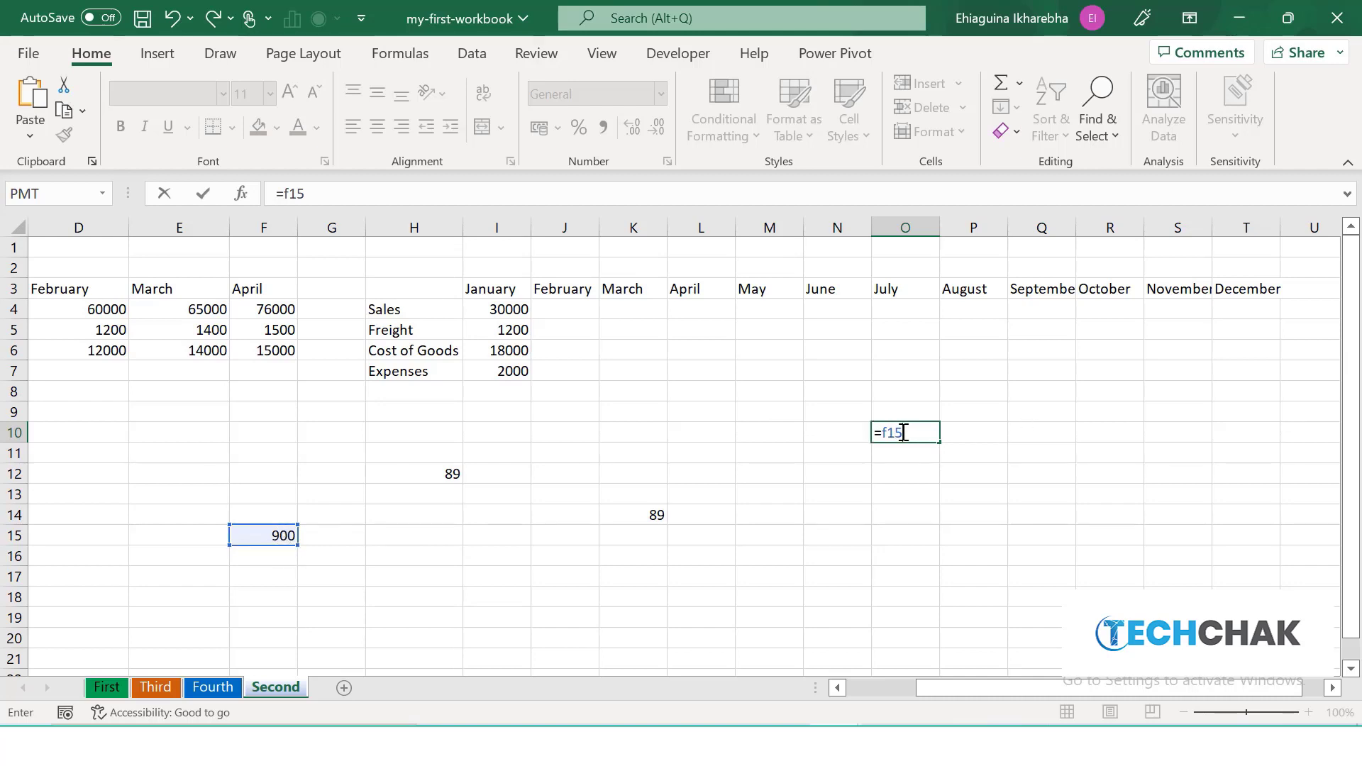
key("Return")
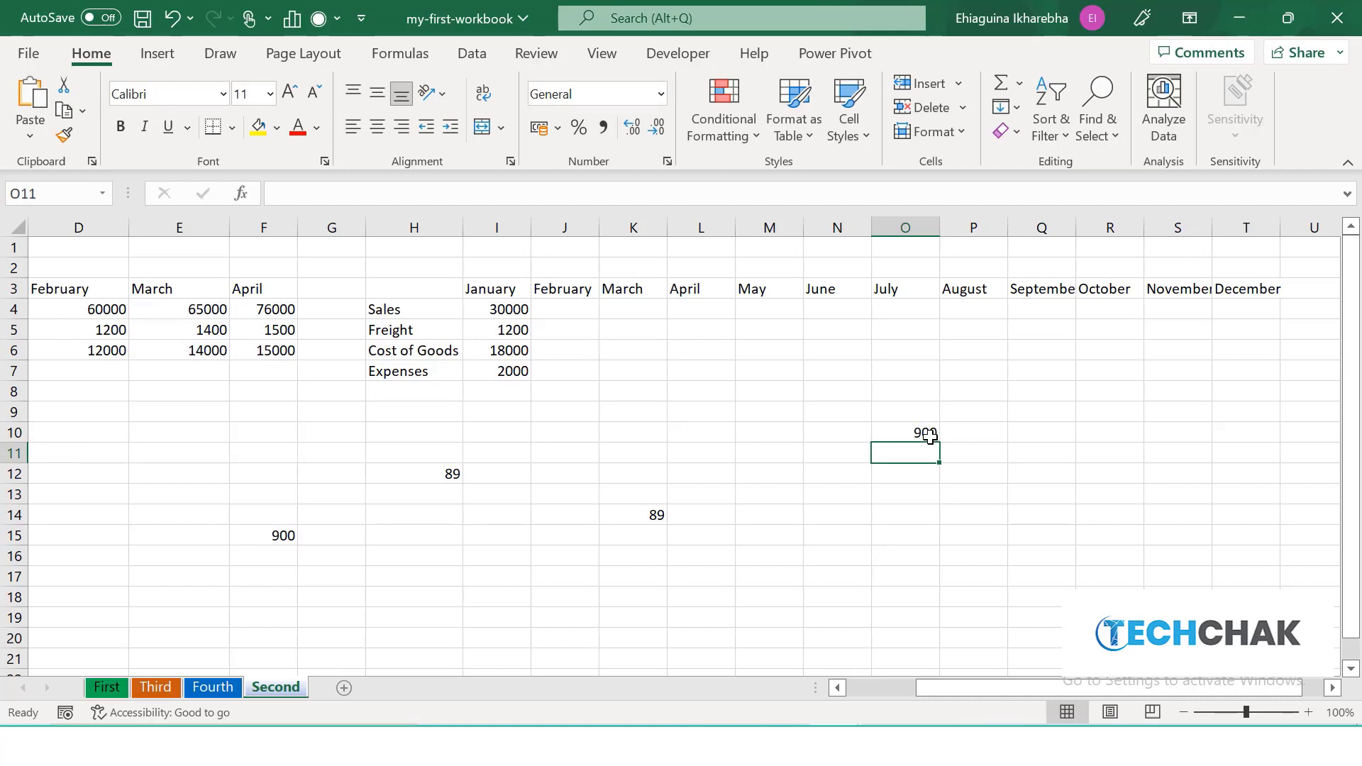
Clear F15 and enter 400 so O10 updates to show 400
left_click(374, 550)
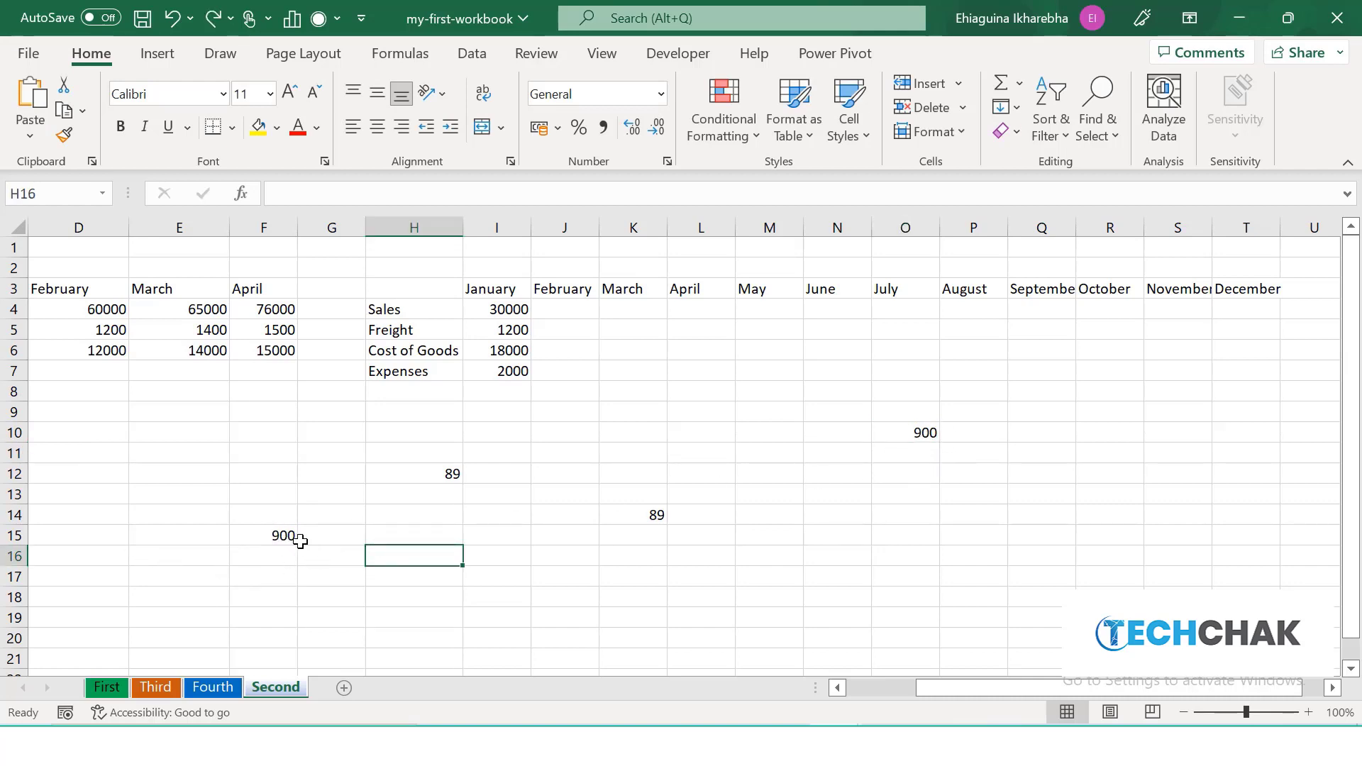
left_click(275, 537)
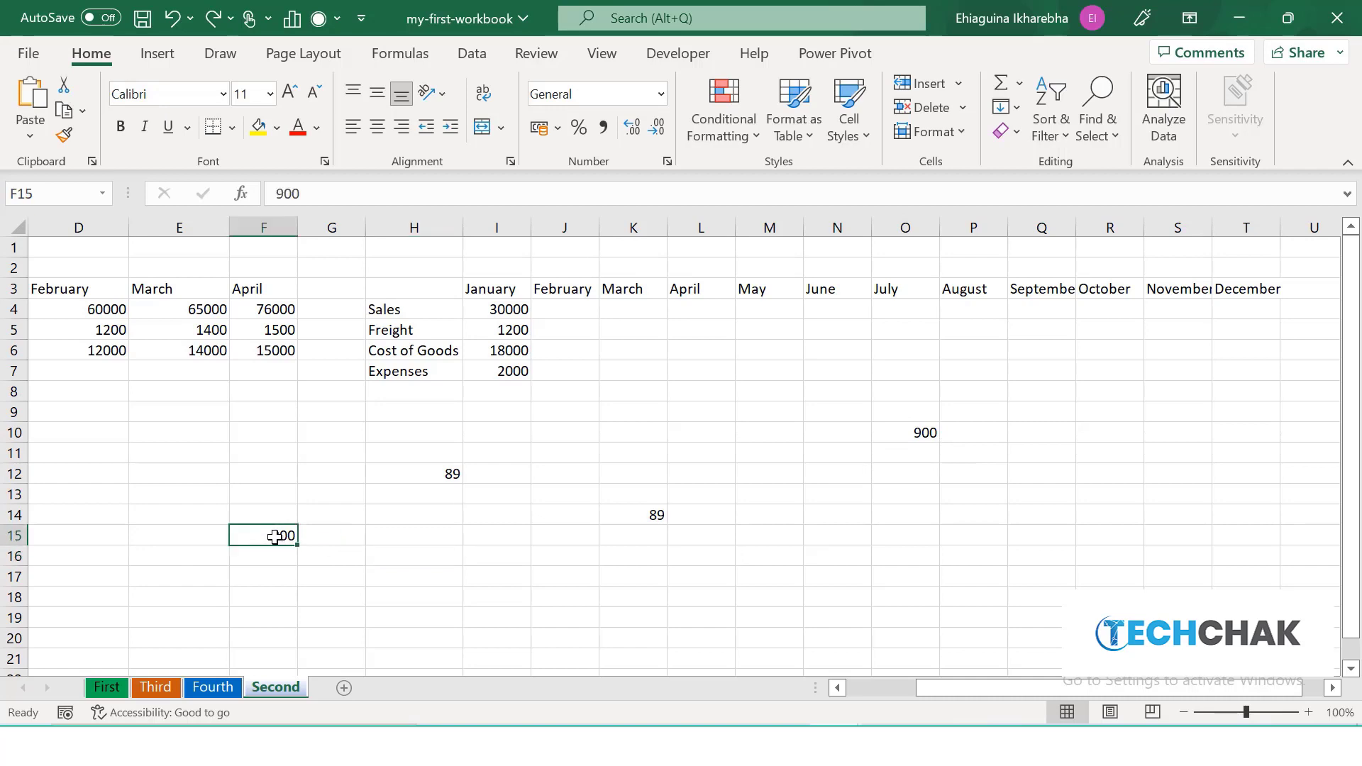
key("BackSpace")
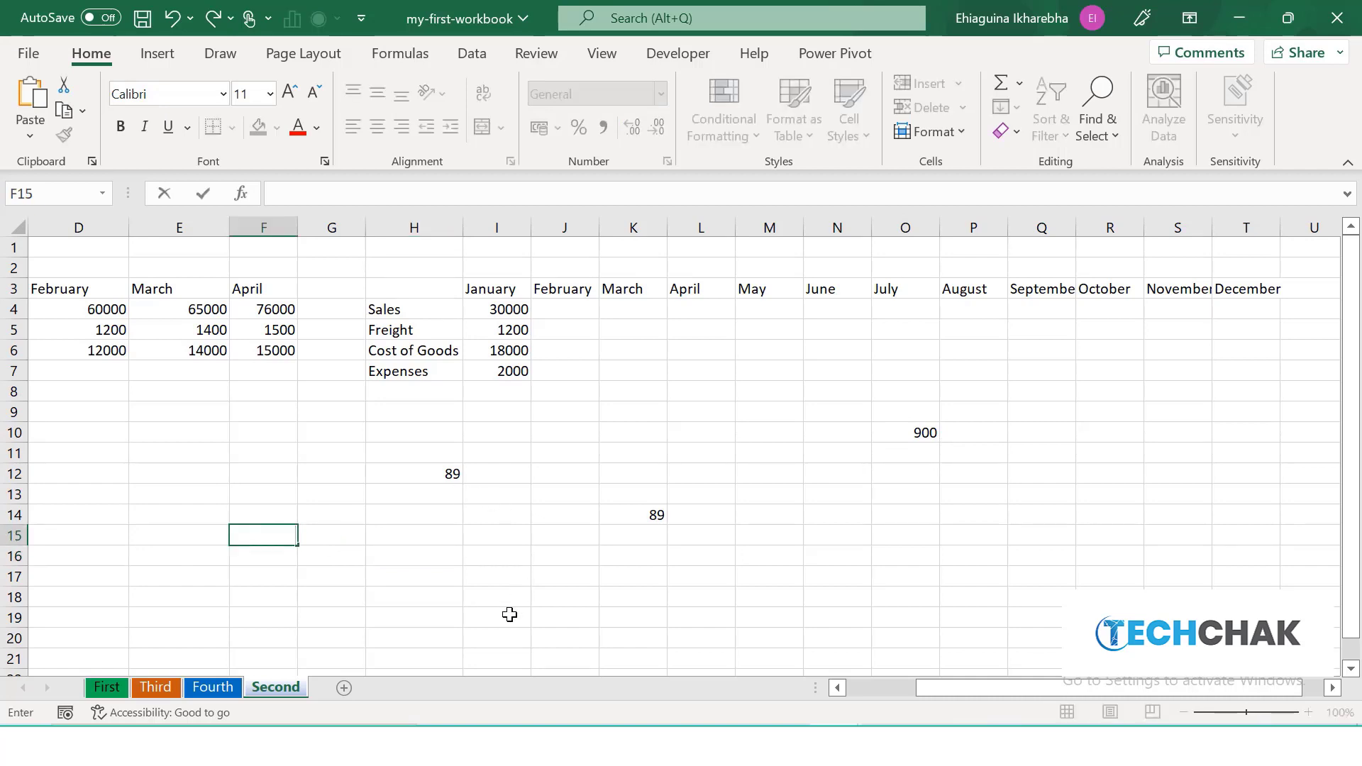
left_click(510, 614)
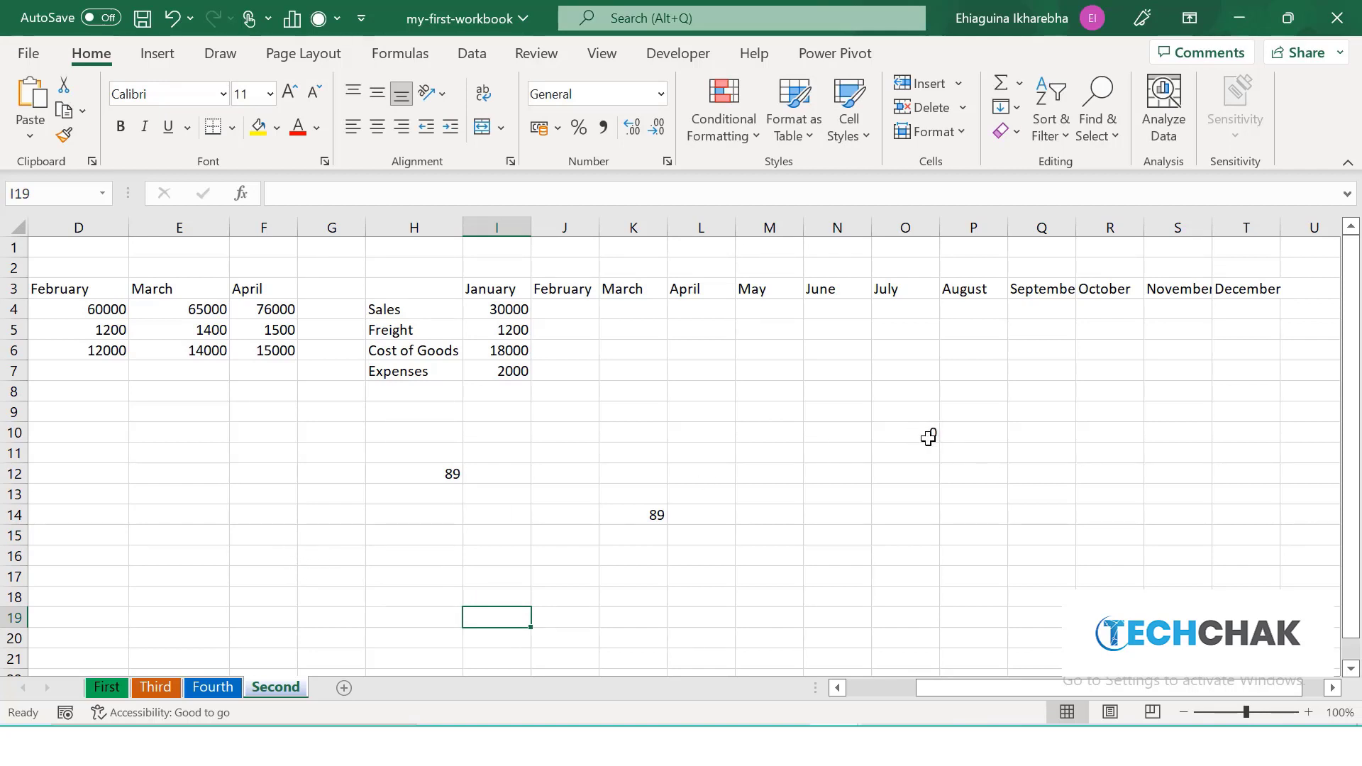
left_click(271, 541)
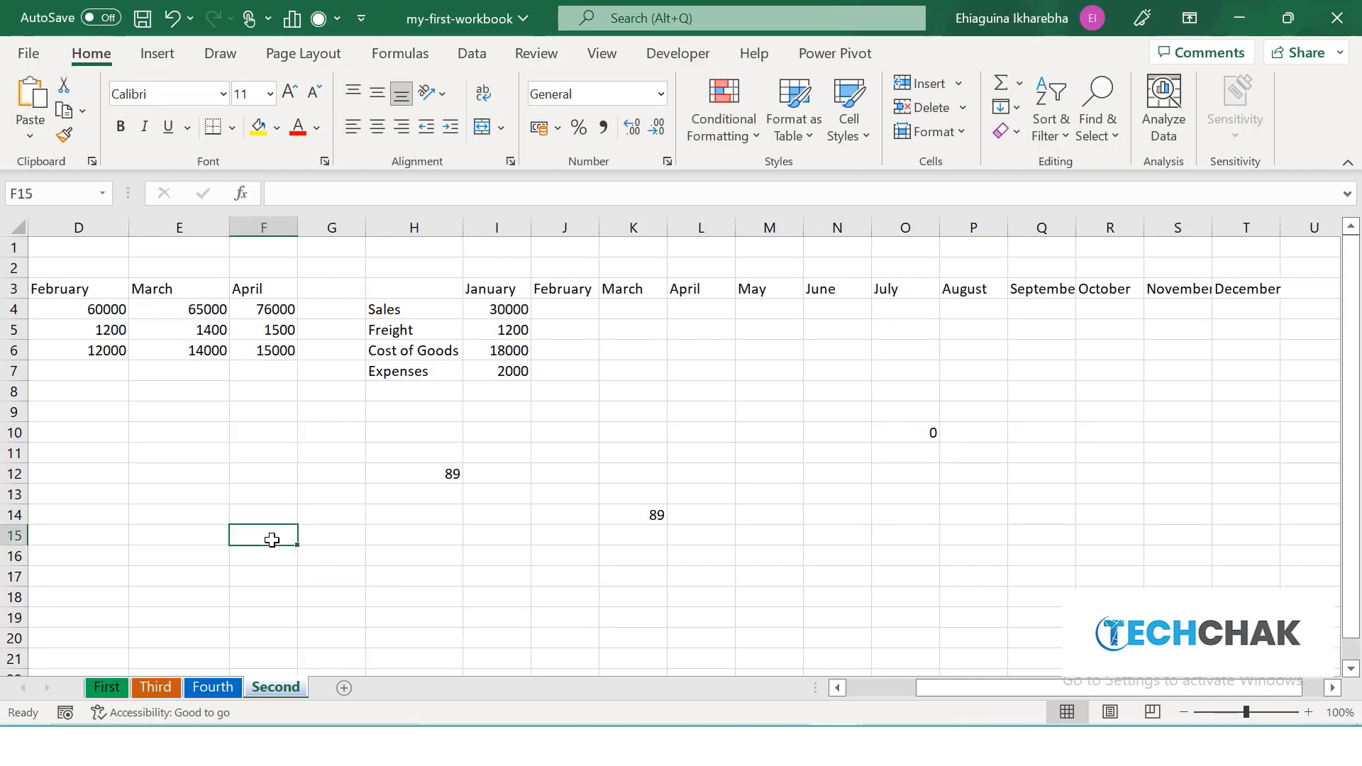
type("400")
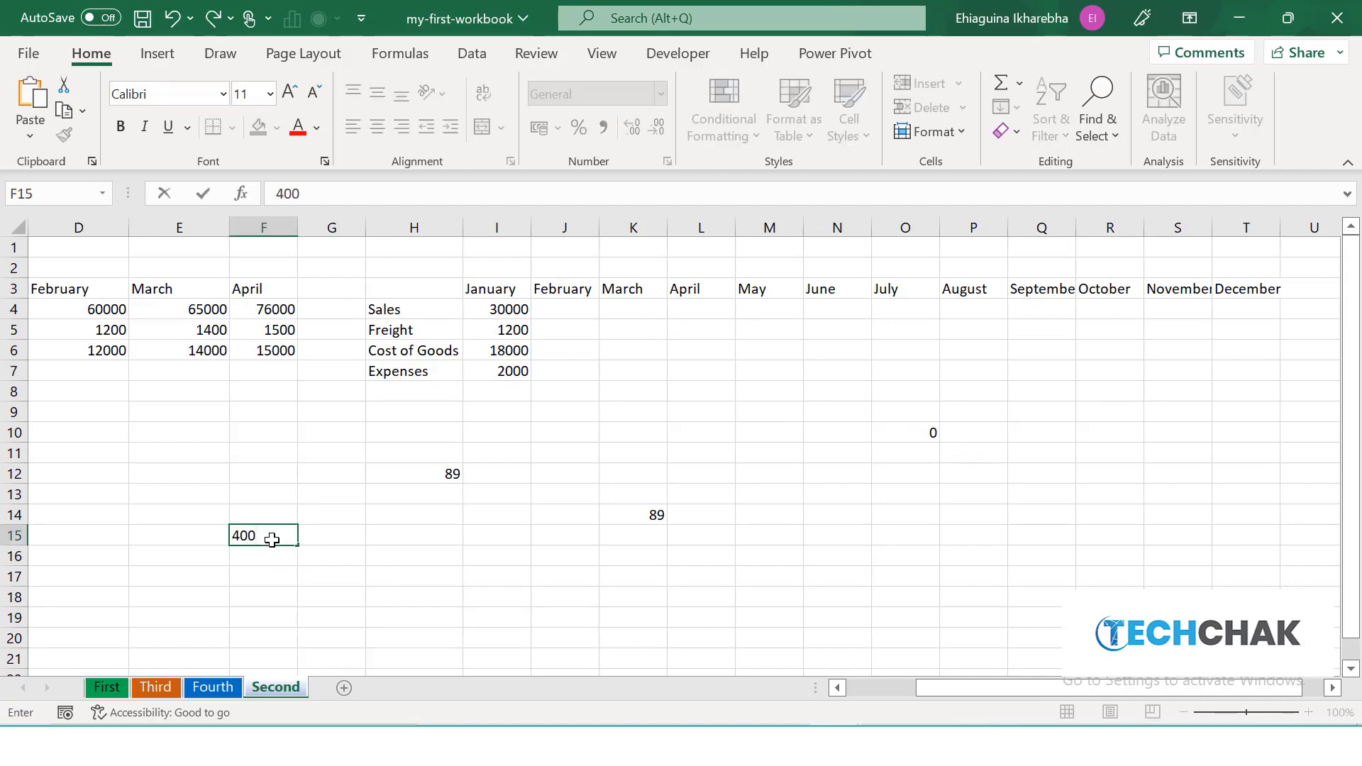
left_click(470, 601)
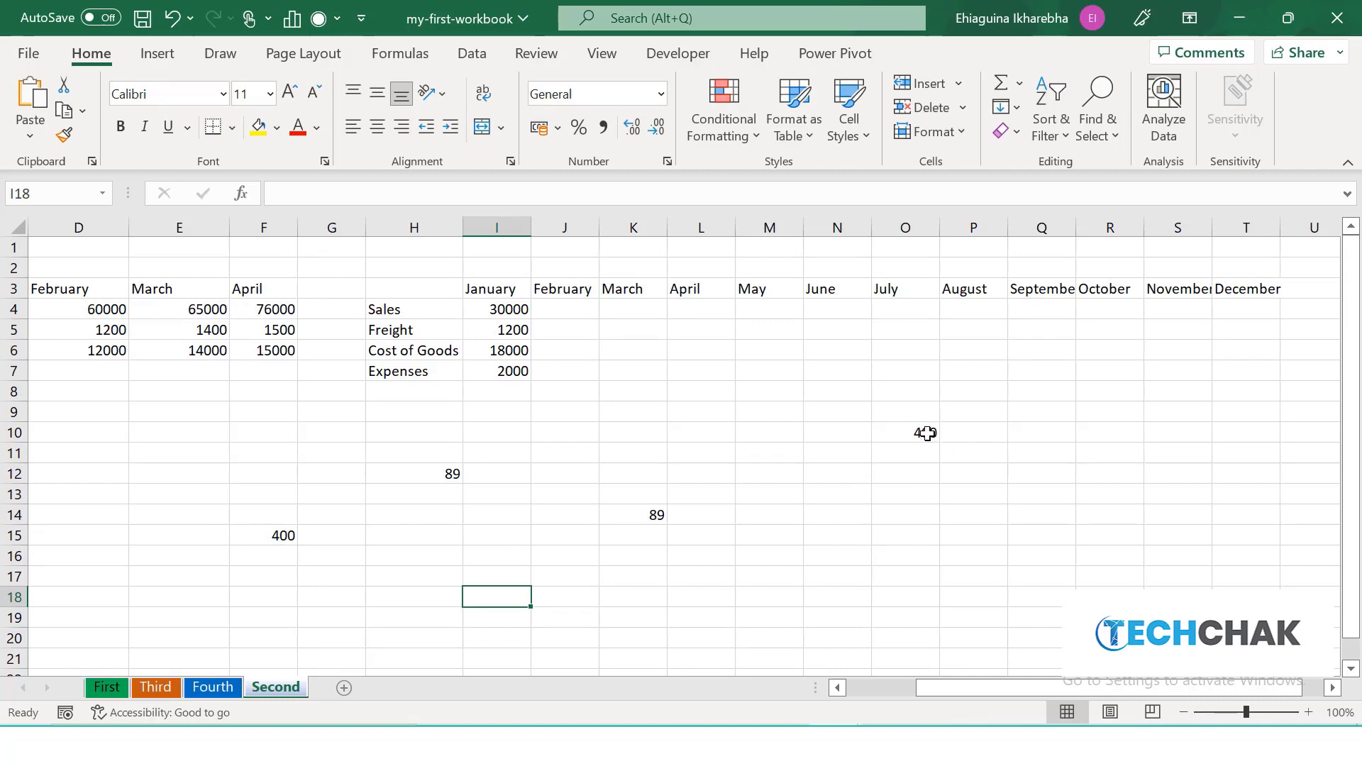
Delete the practice values in the range E9:Q20
left_click_drag(198, 421, 1013, 645)
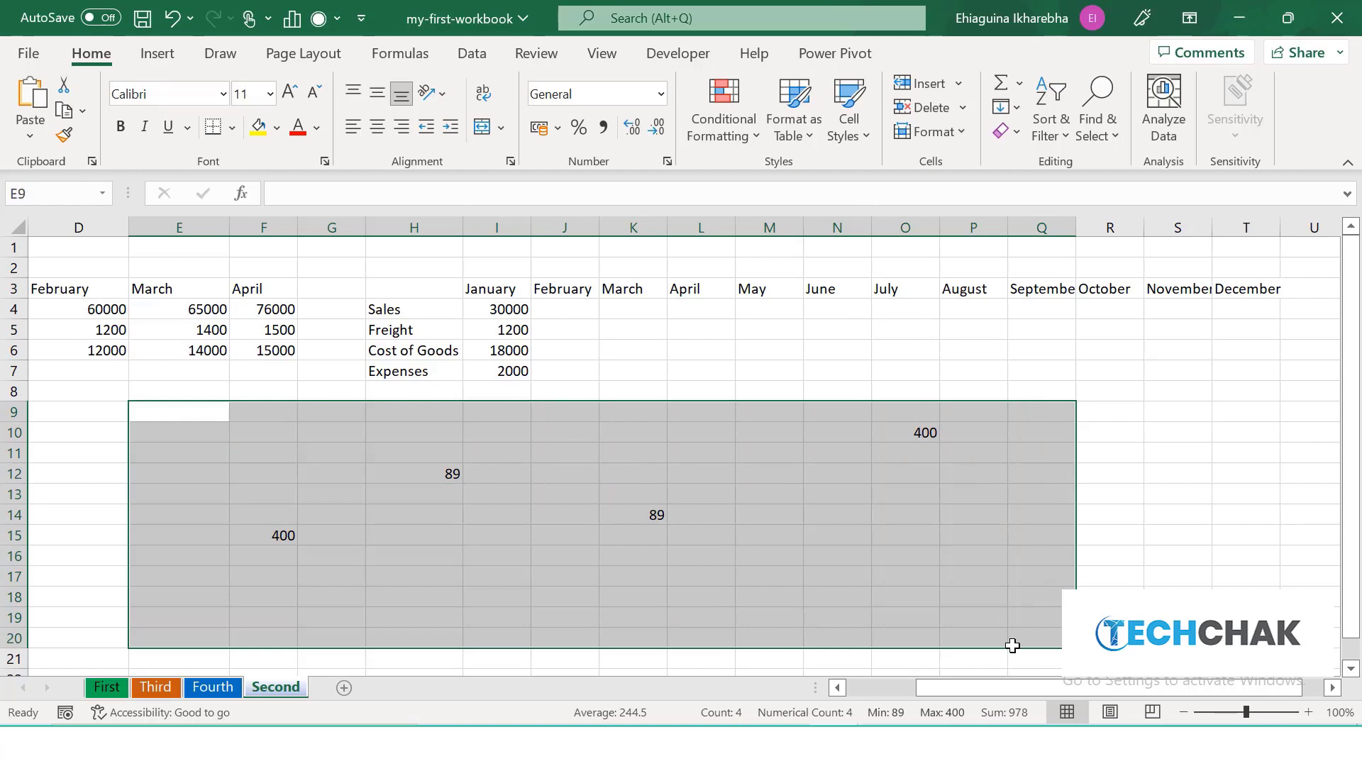
key("Delete")
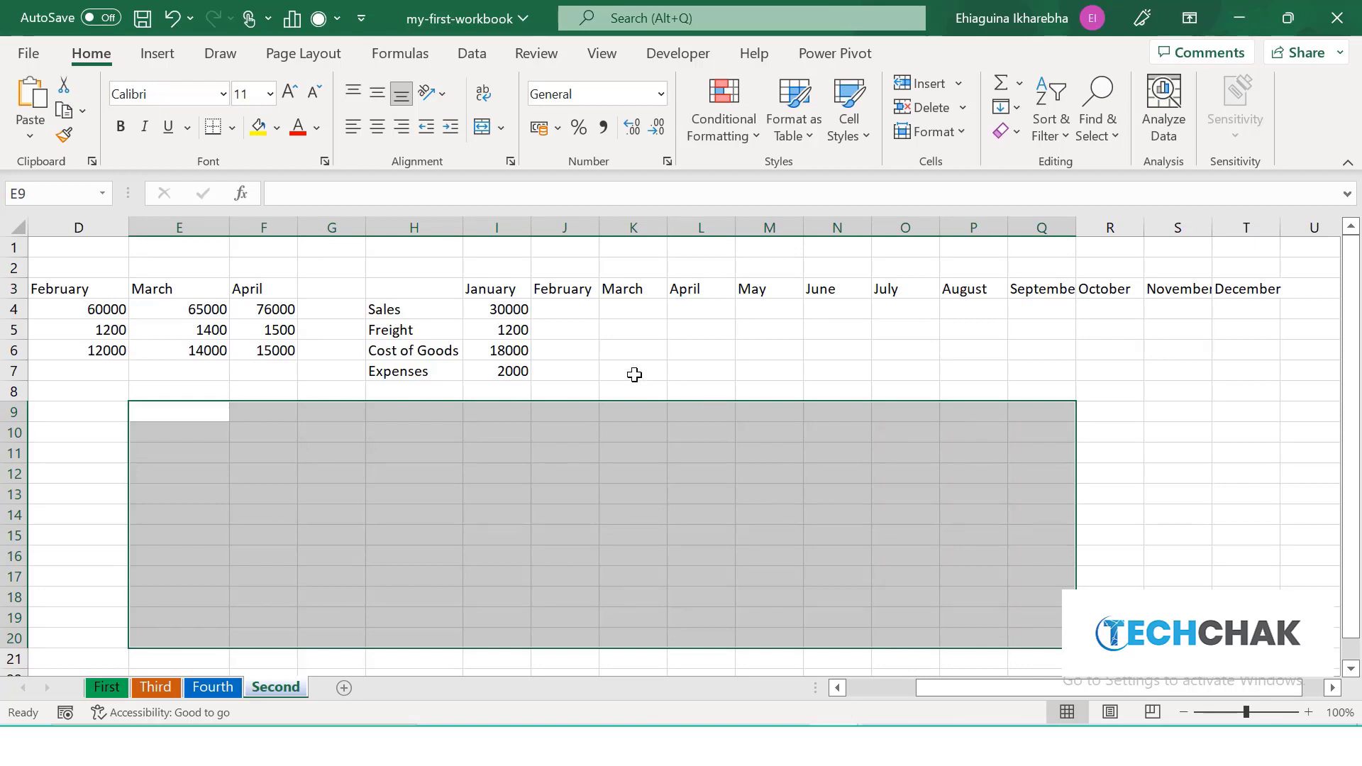
left_click(572, 311)
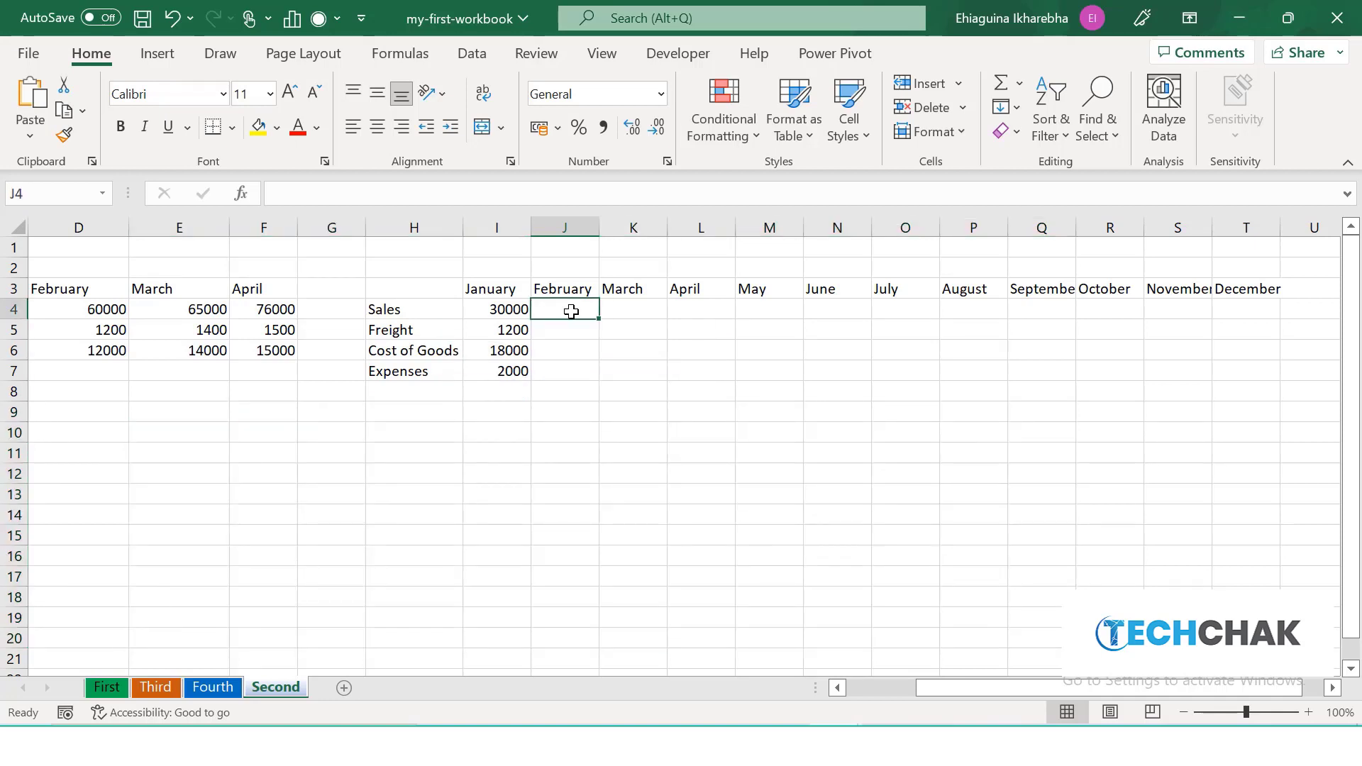
Enter =I4+2500 in J4 and fill it right through T4, reaching 57500 in December
type("=")
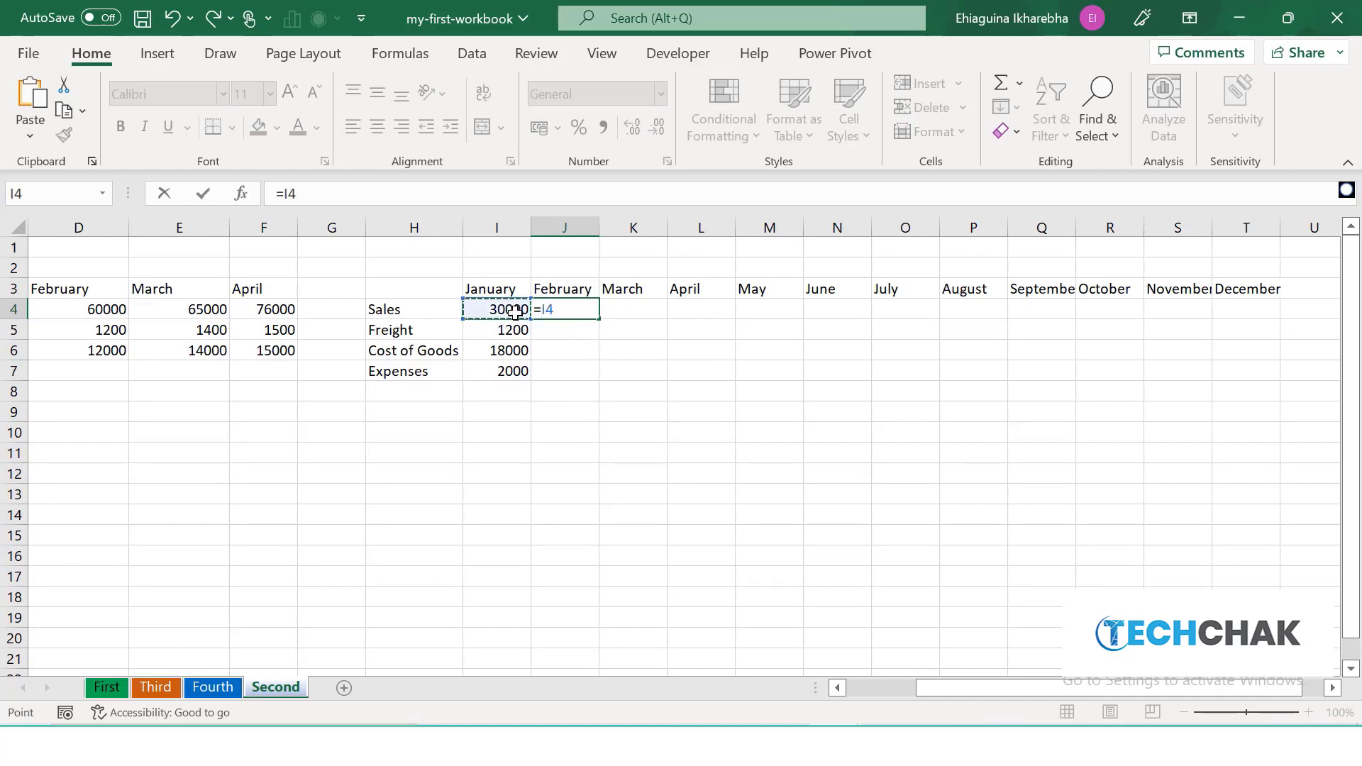
left_click(509, 312)
type("+")
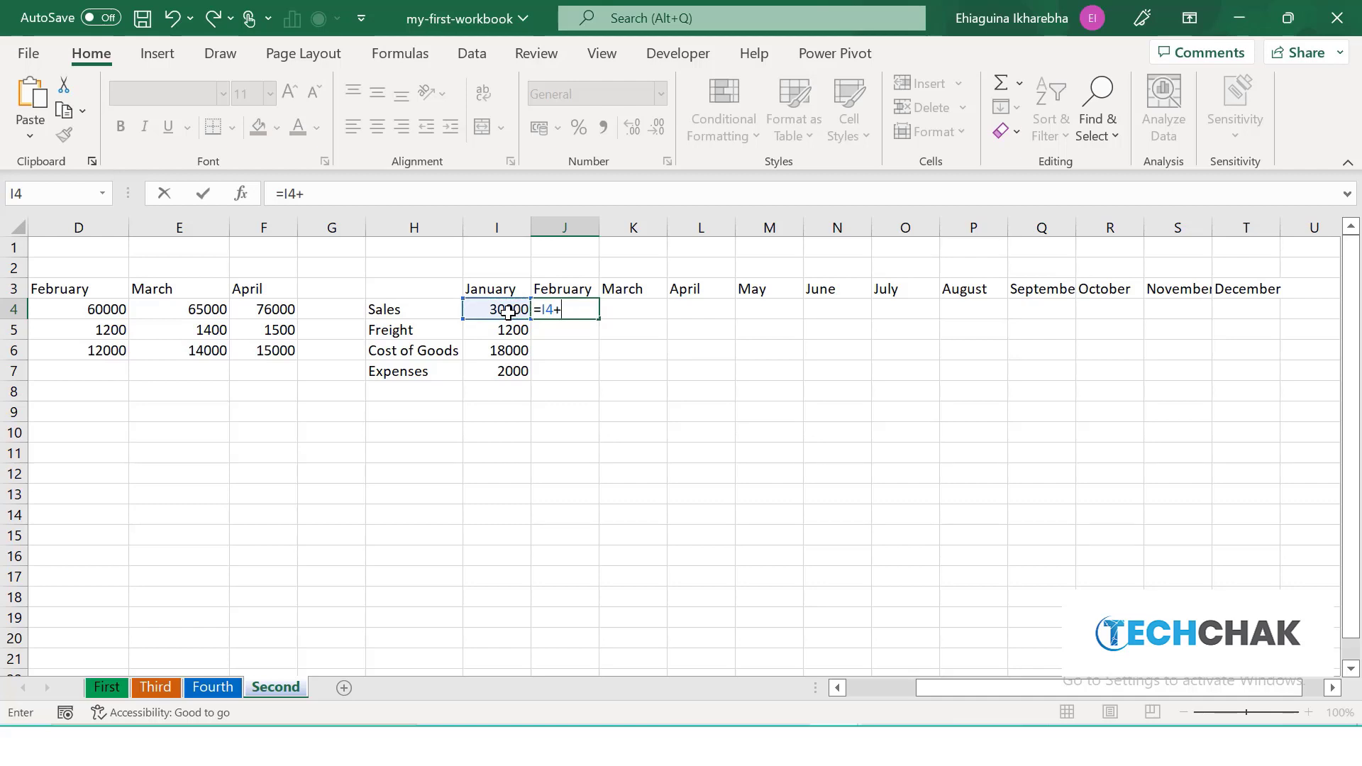
type("2500")
key("Return")
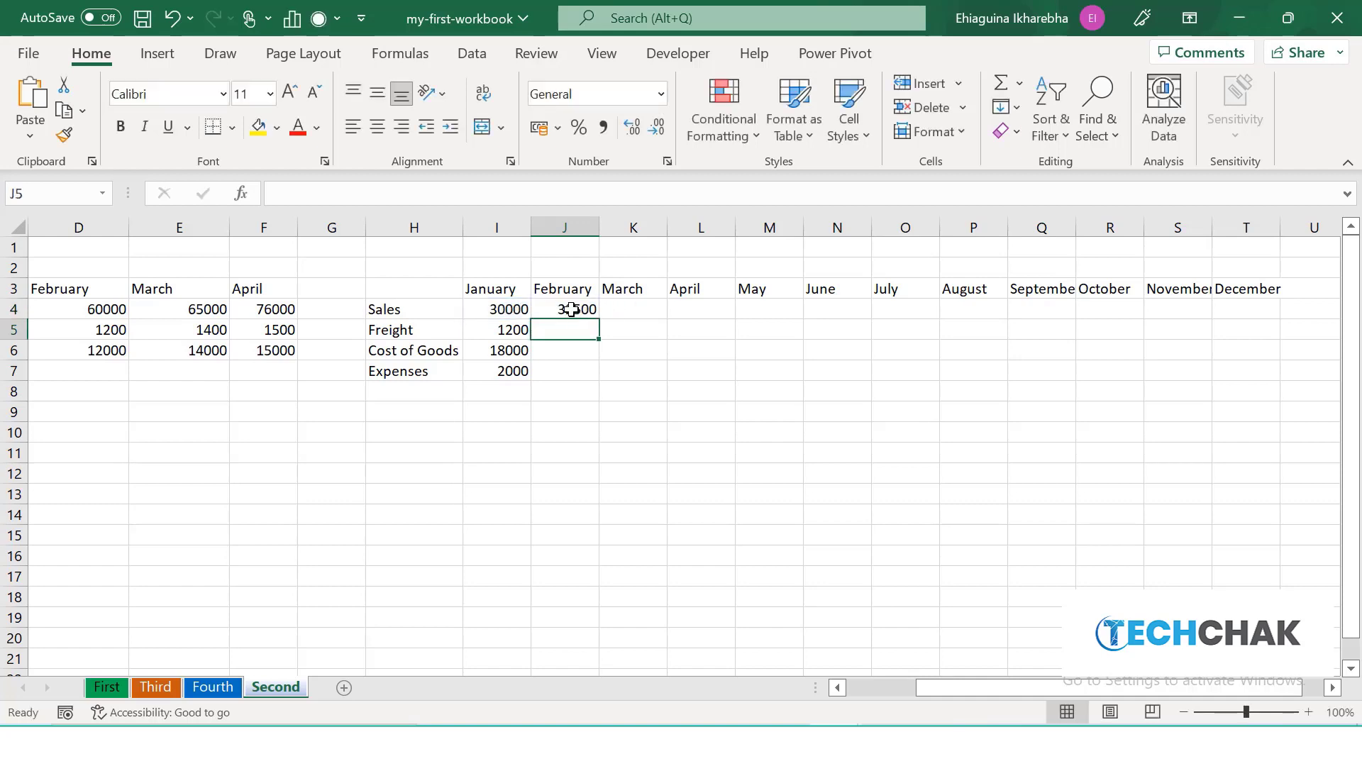
left_click(572, 310)
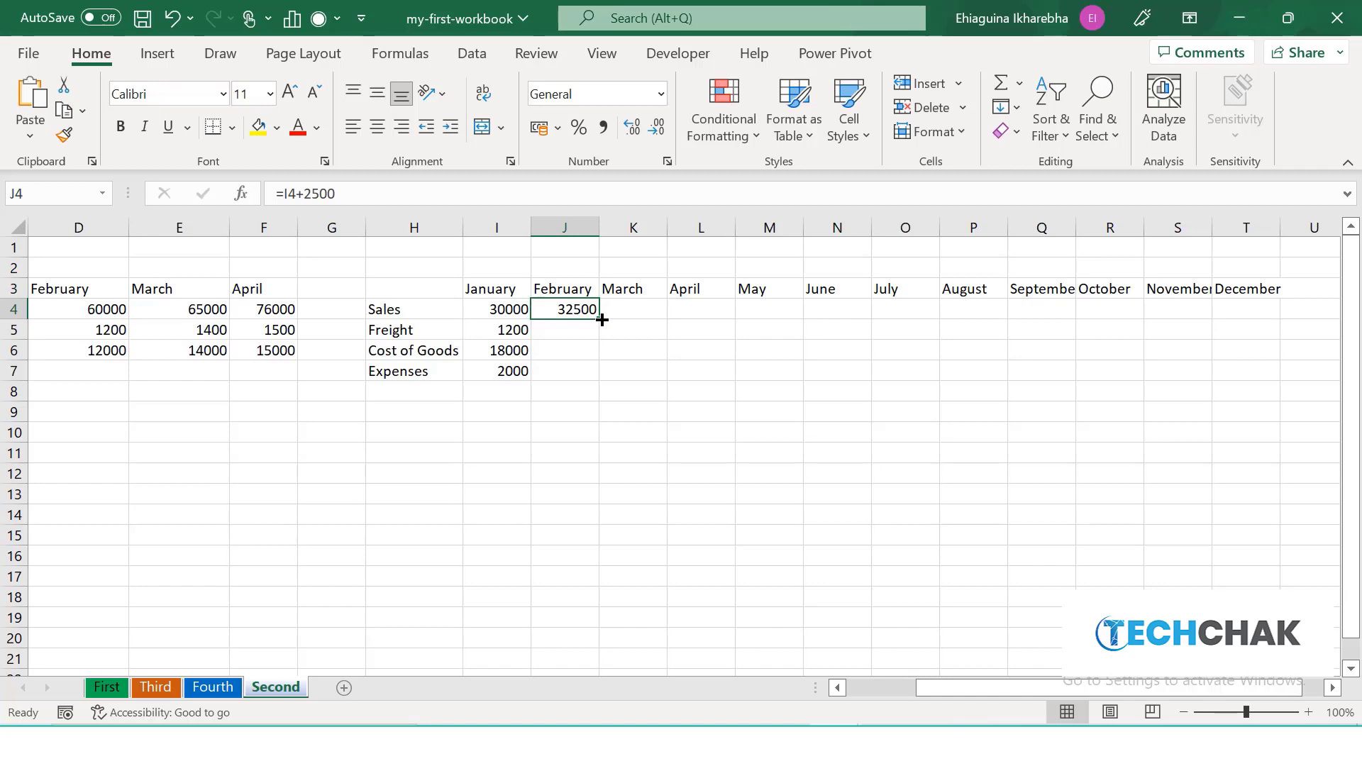
left_click_drag(601, 320, 671, 320)
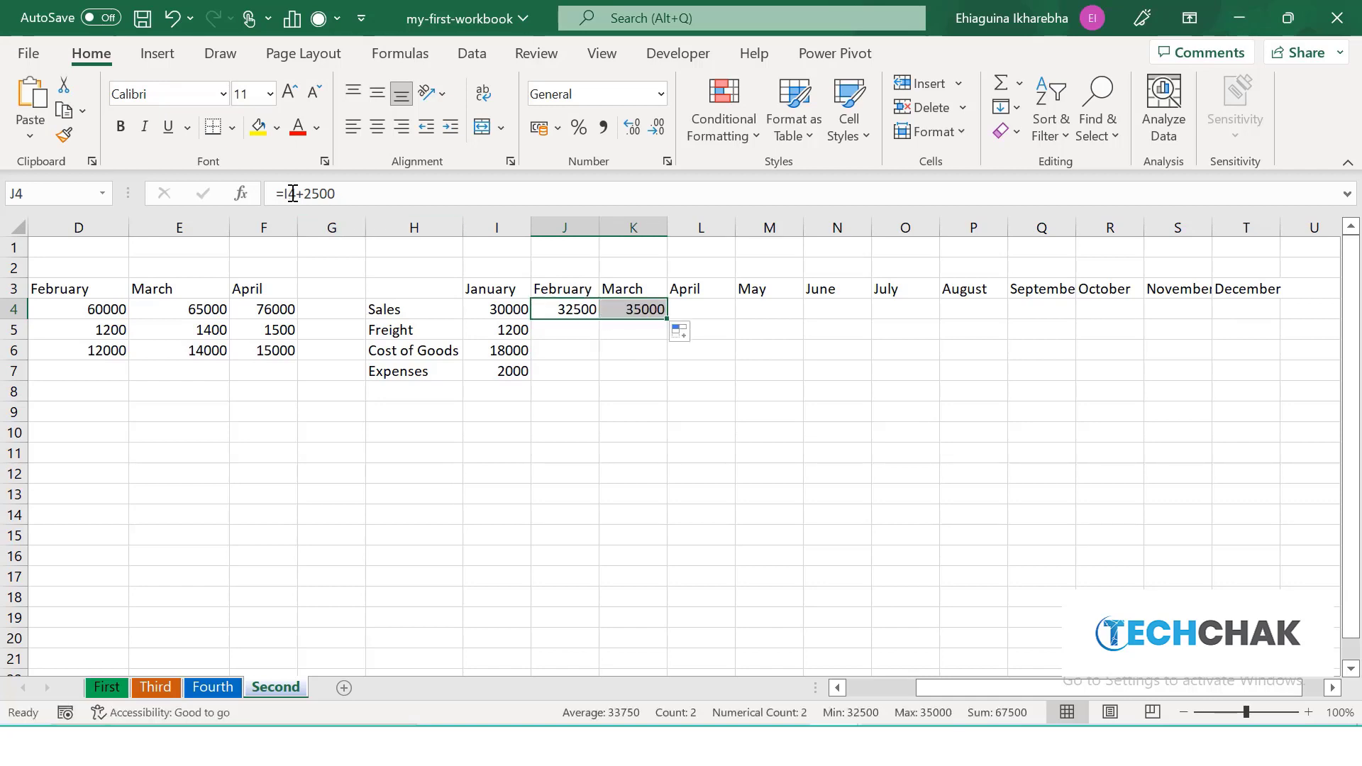
left_click(641, 313)
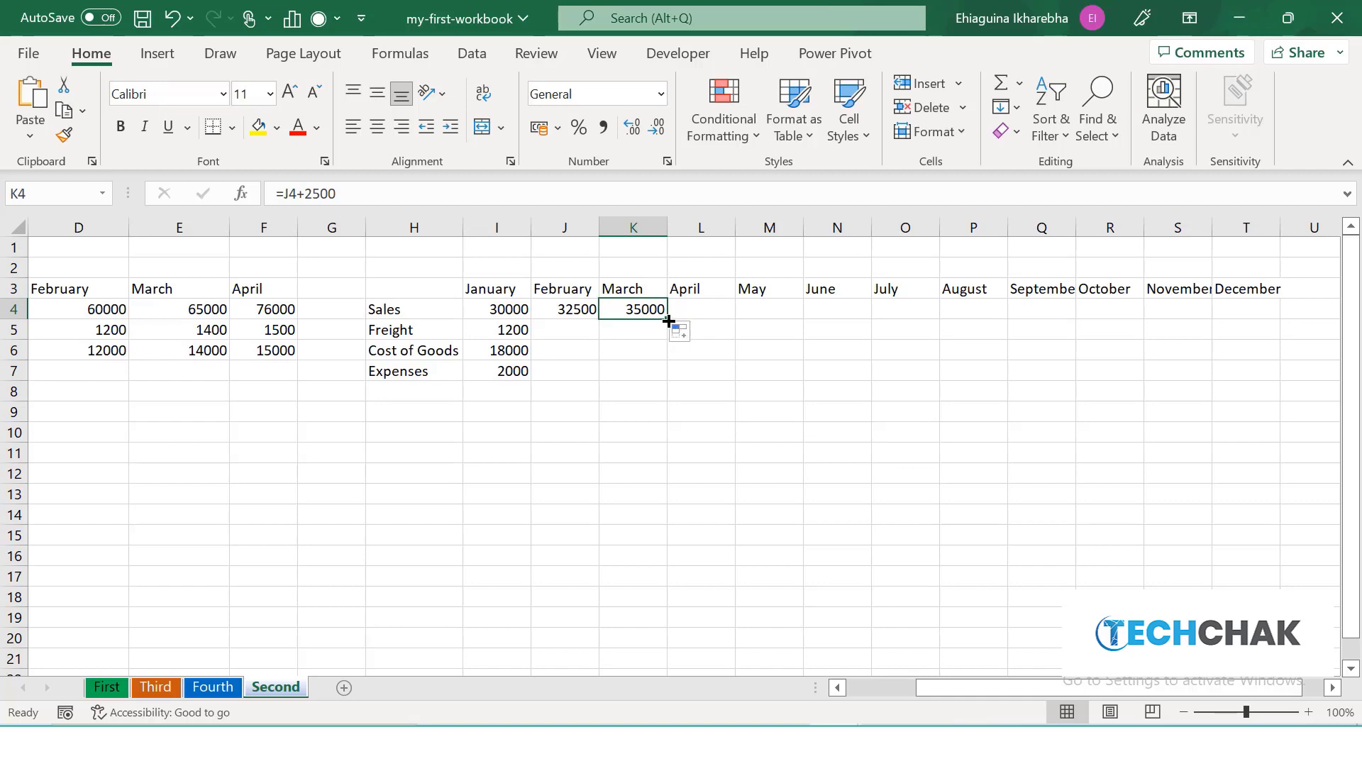
left_click_drag(668, 321, 1273, 398)
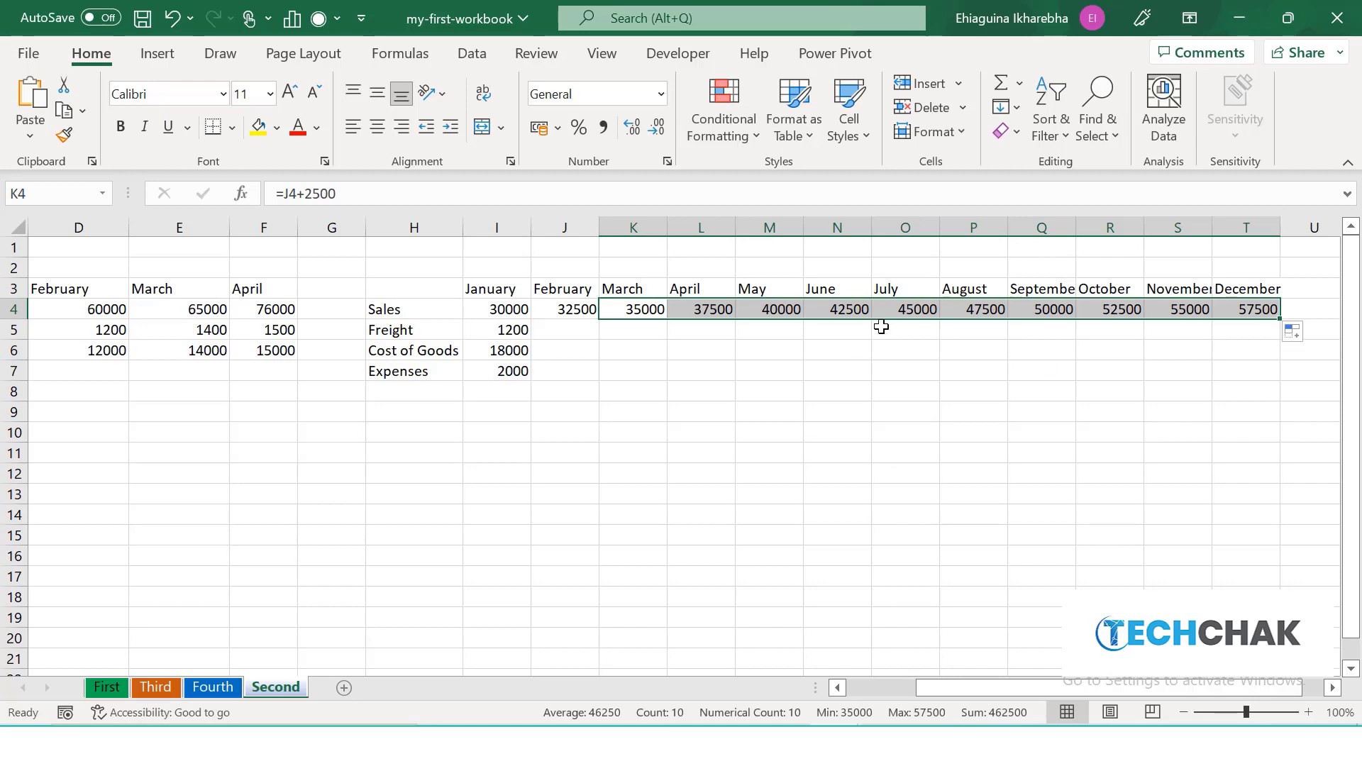
Enter =I5+400 in J5 and fill it across to T5, ending at 5600
left_click(572, 334)
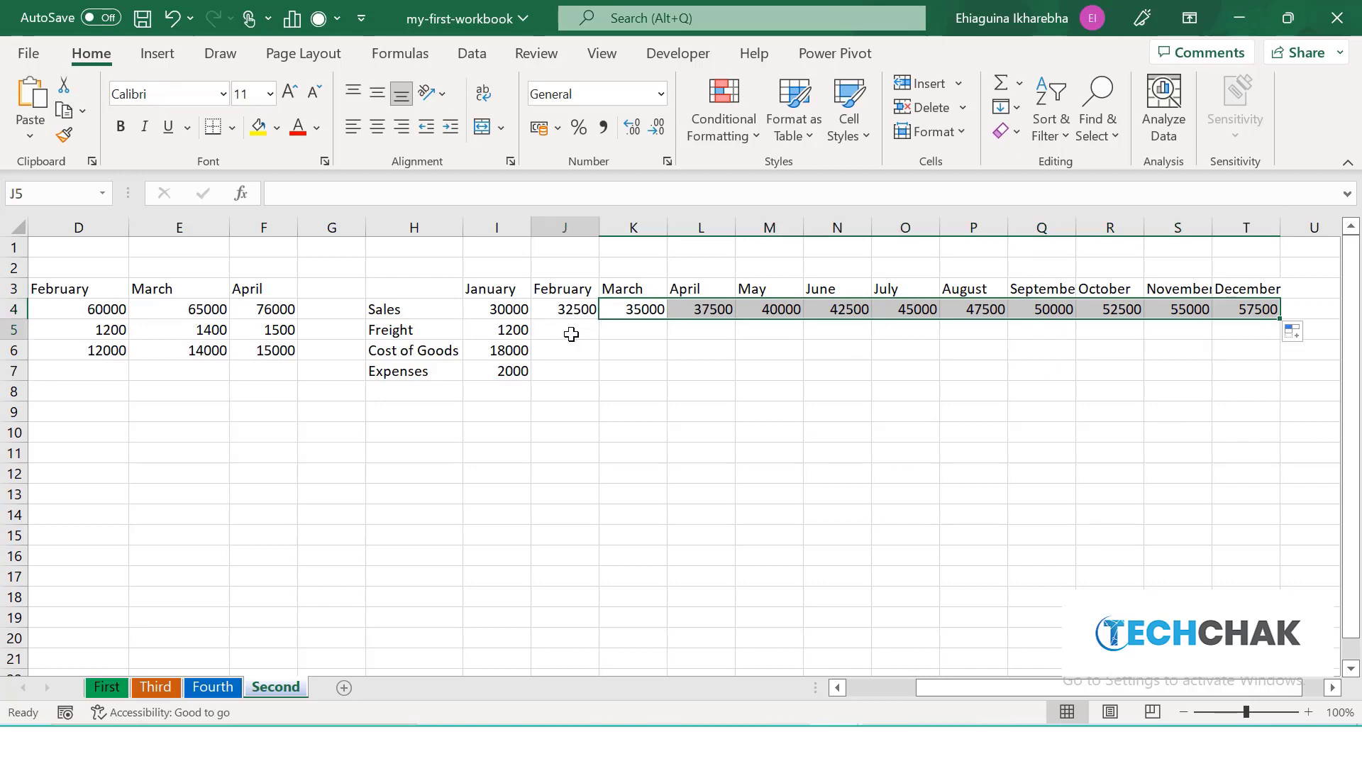
type("=")
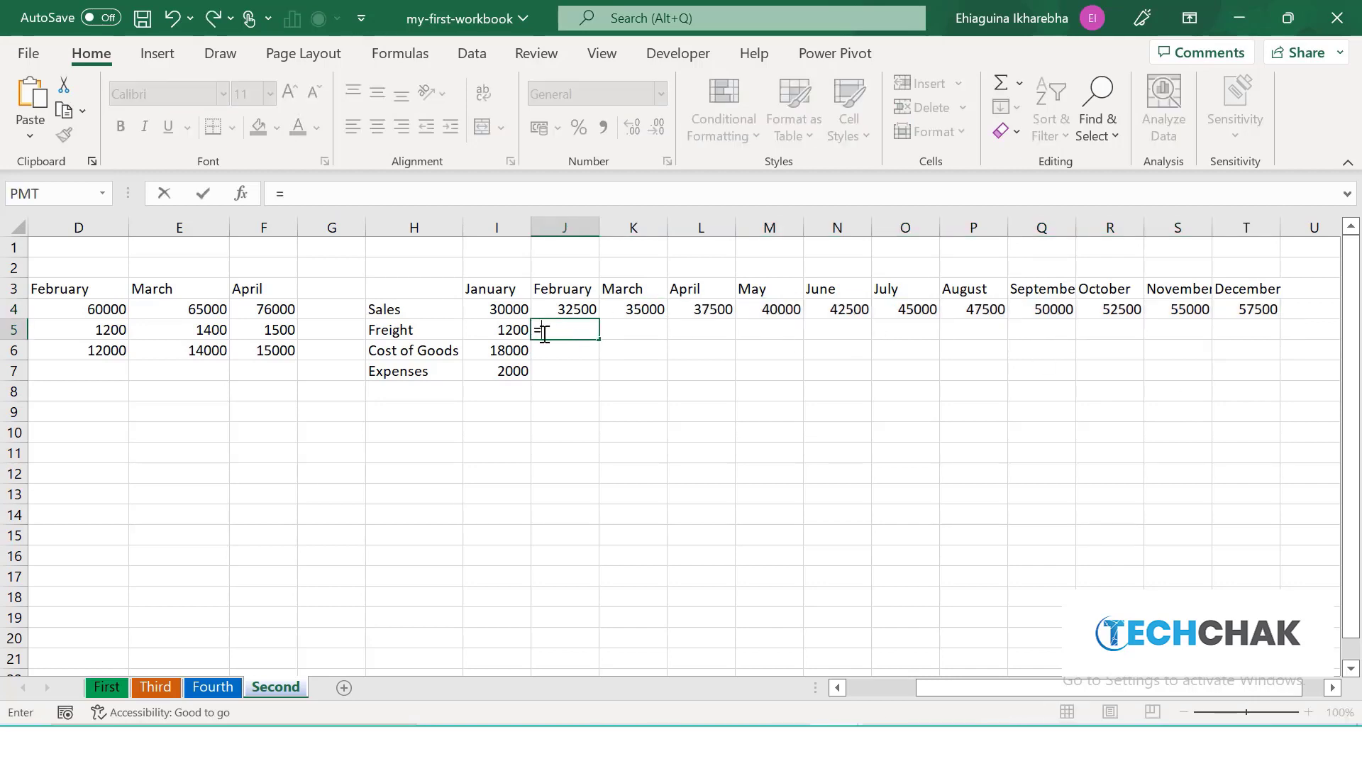
left_click(502, 330)
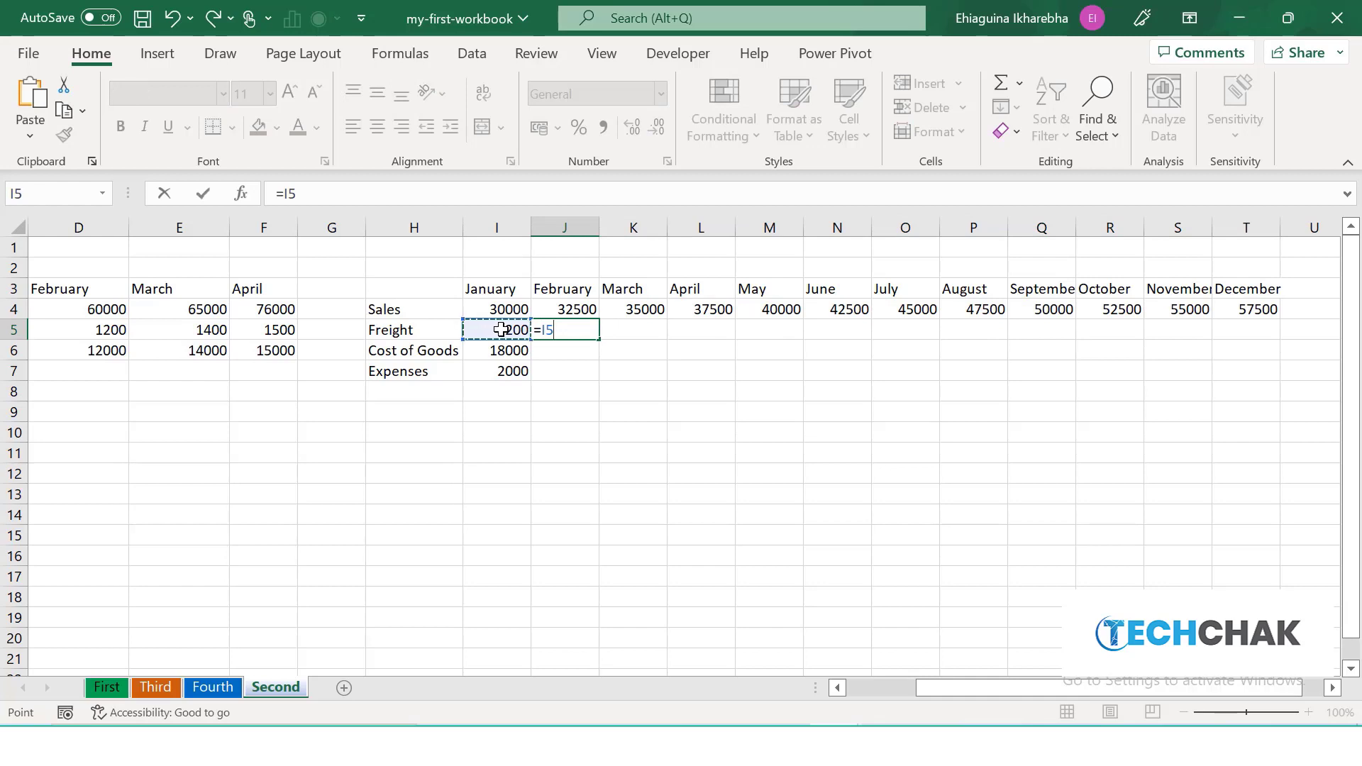
type("+400")
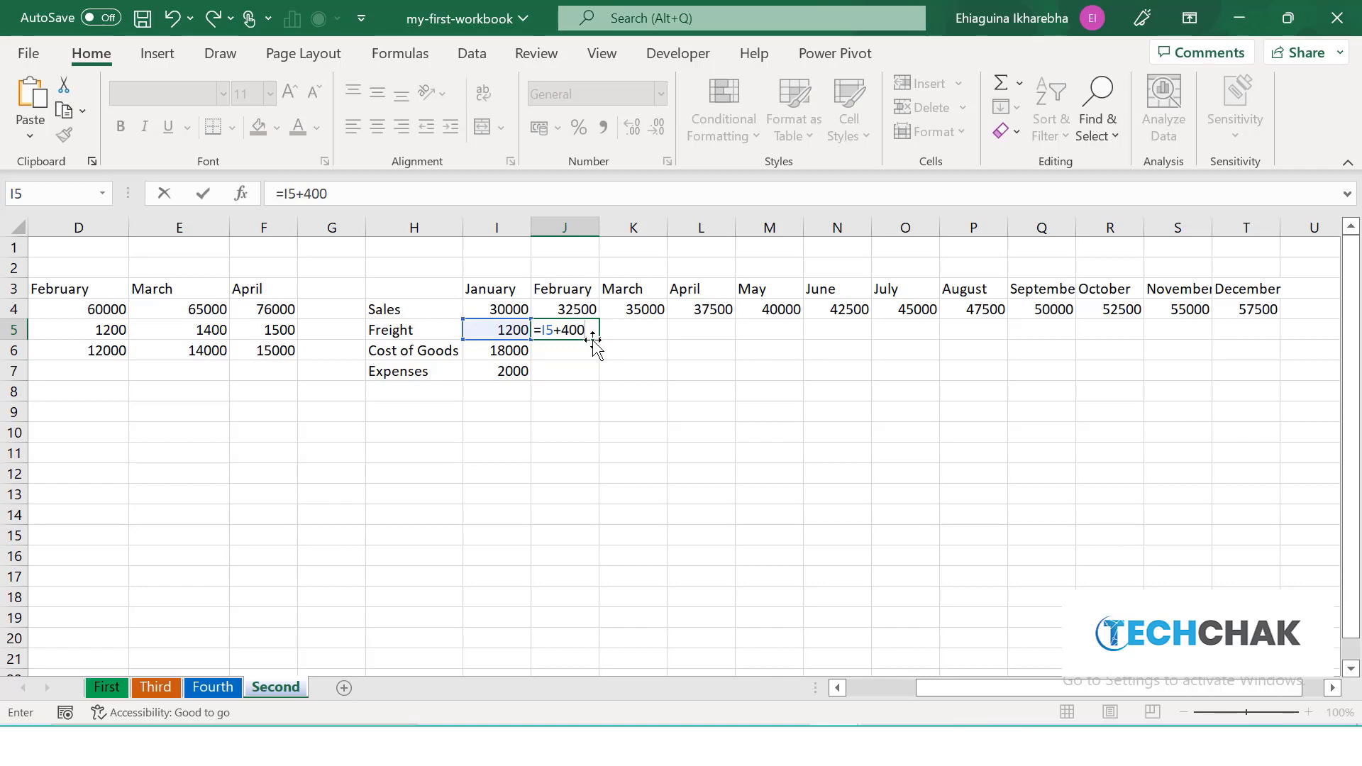
key("Return")
left_click(580, 329)
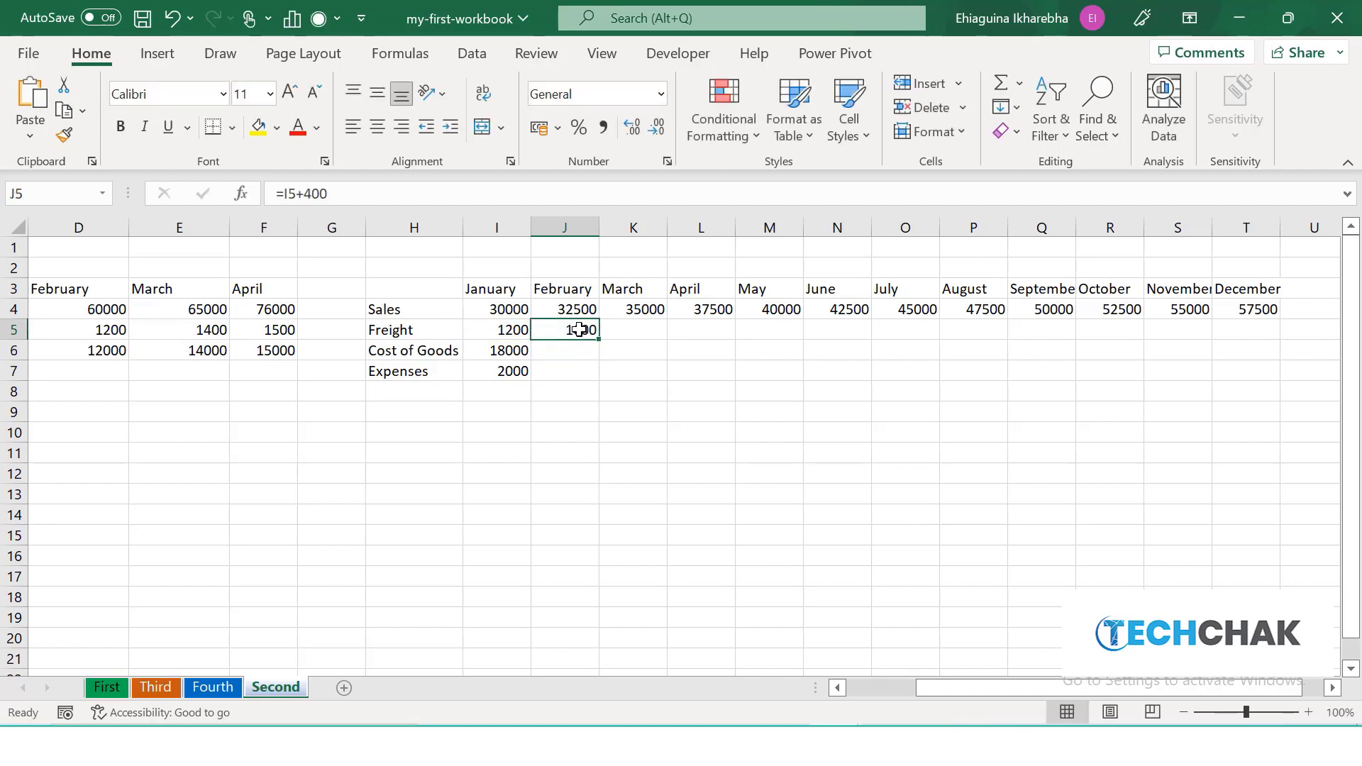
left_click_drag(602, 342, 1267, 379)
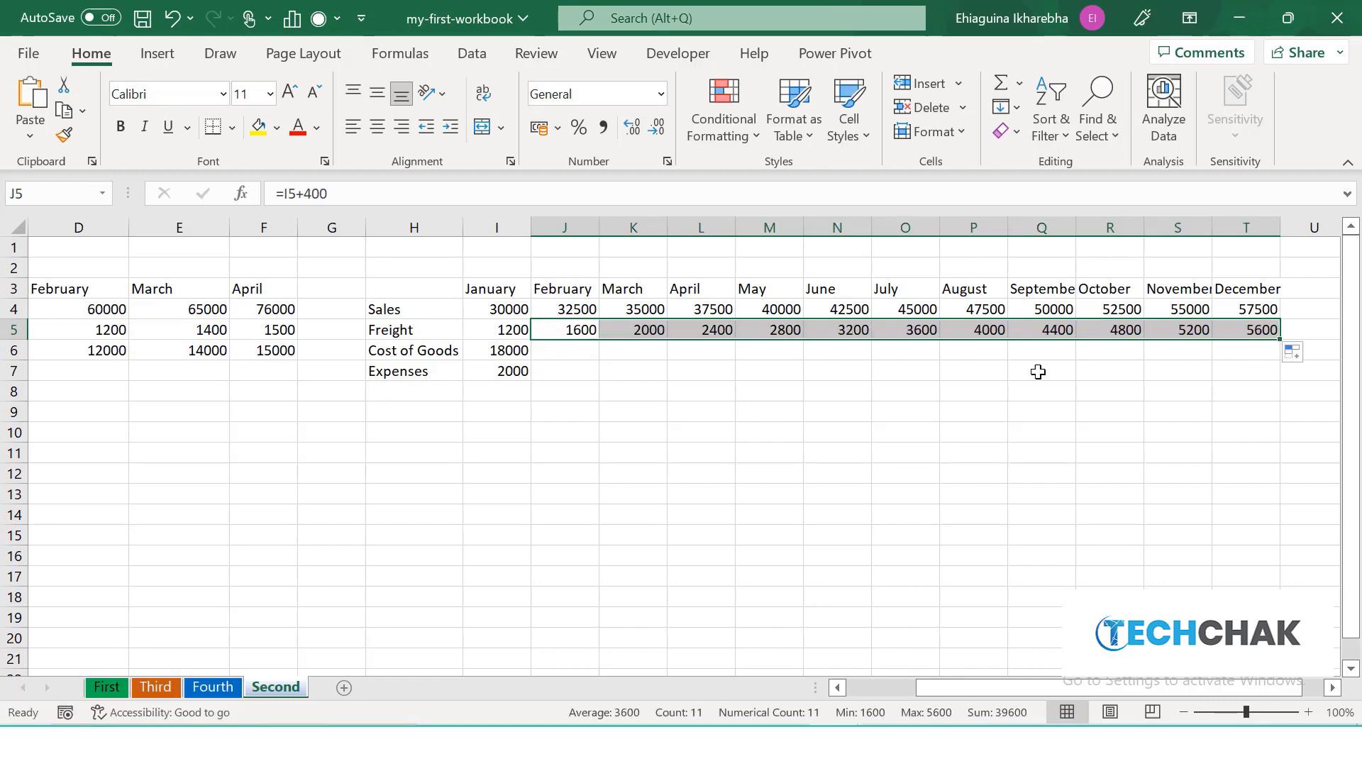
left_click(563, 350)
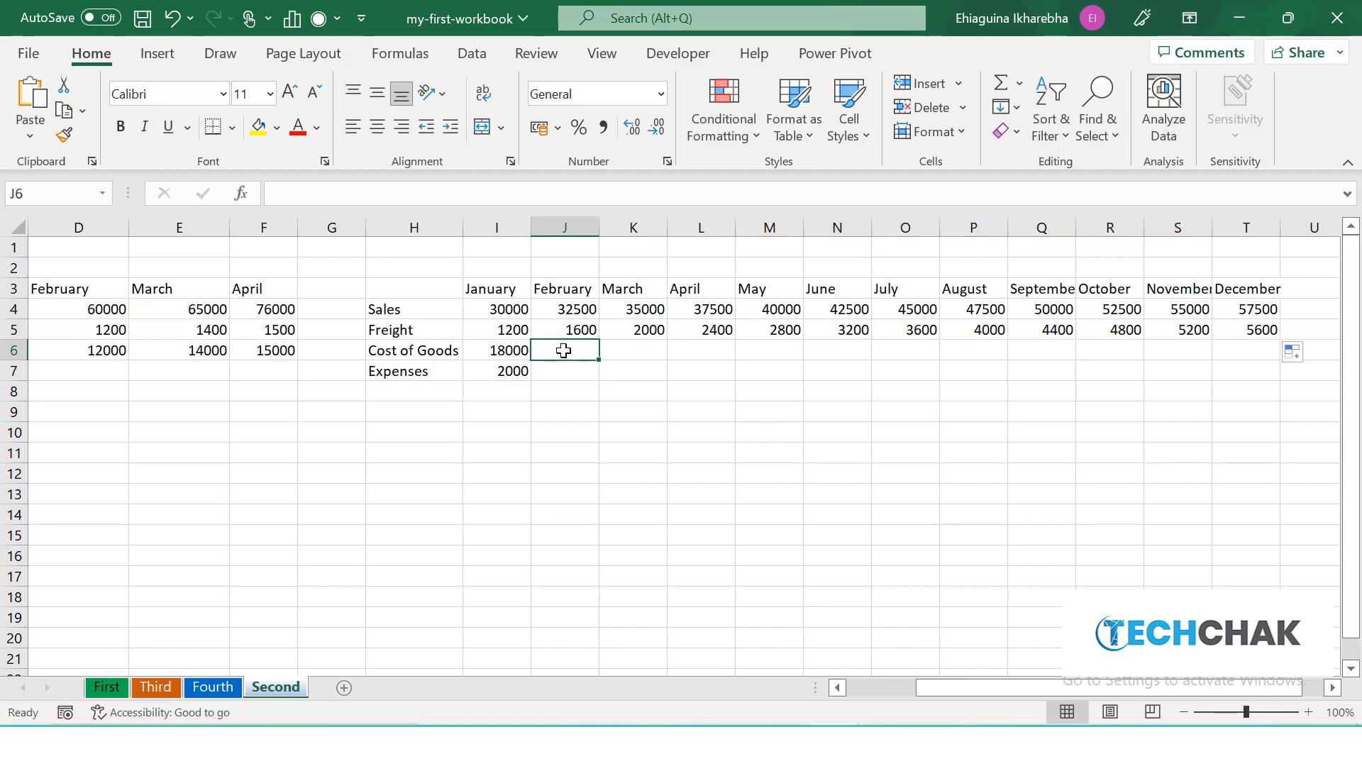
Enter =I6+2000 in J6 and fill it through T6, ending at 40000
type("=")
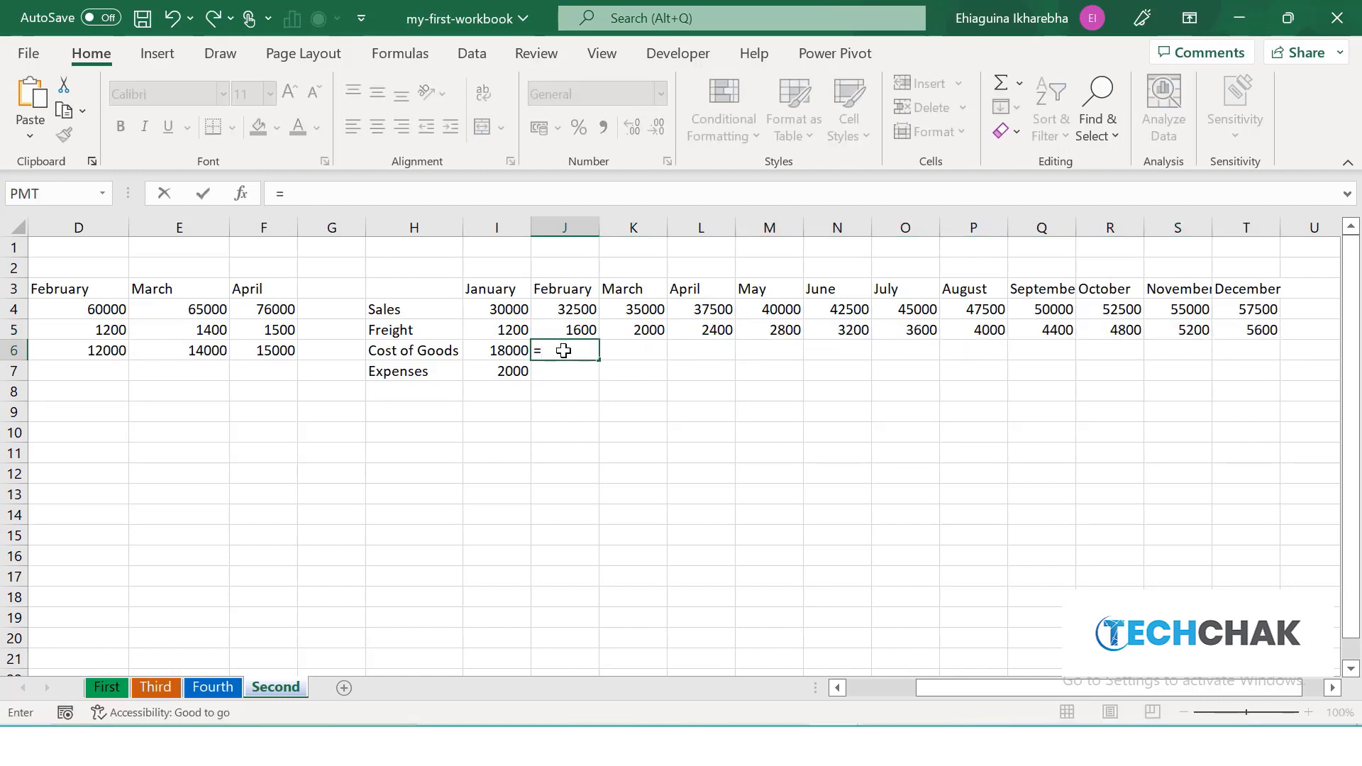
left_click(505, 352)
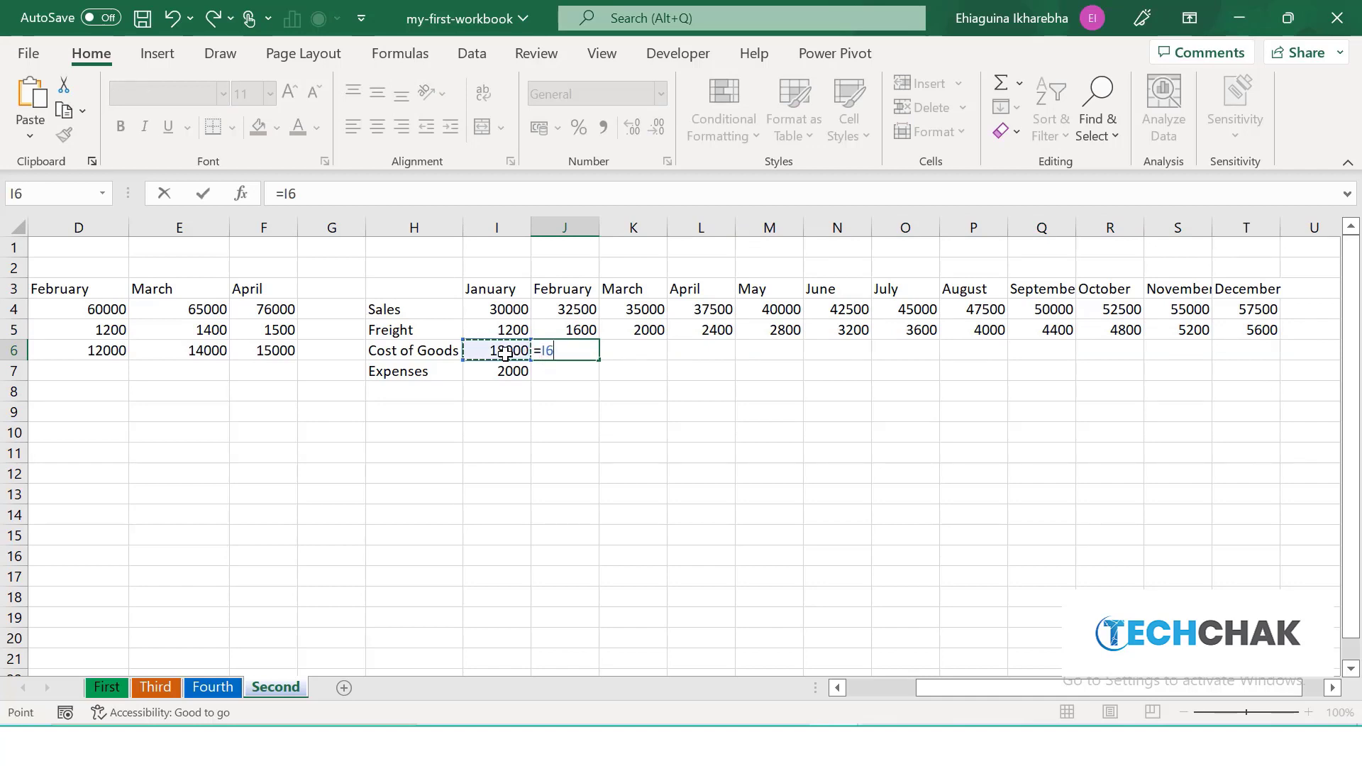
type("+2000")
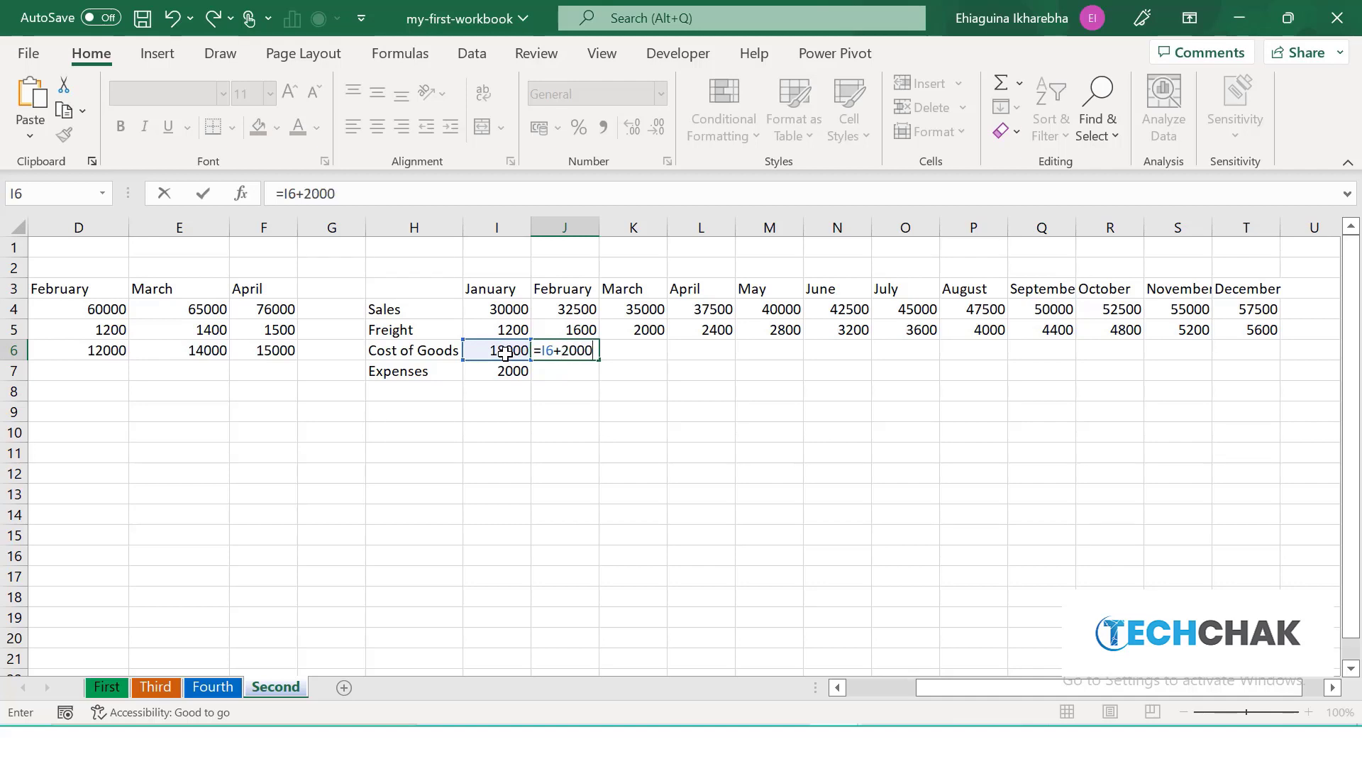
key("Return")
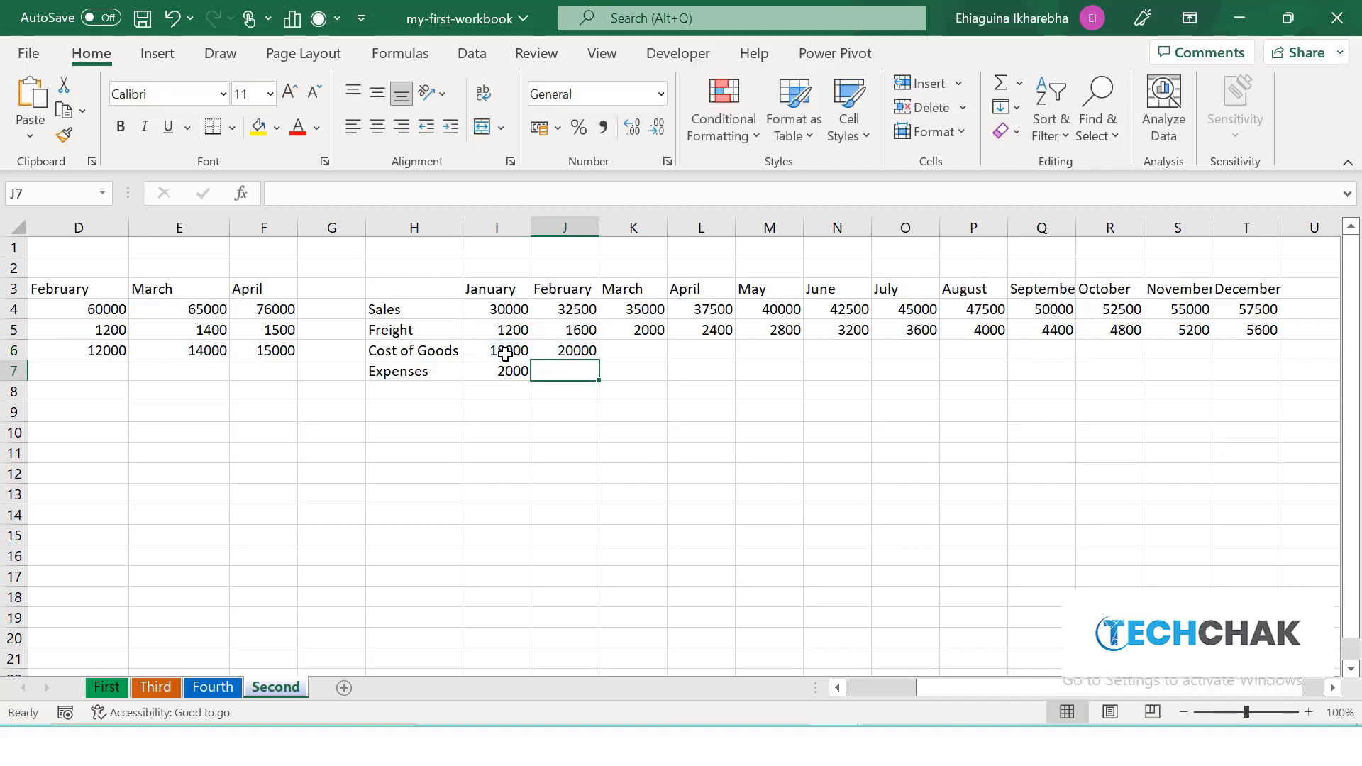
left_click(576, 349)
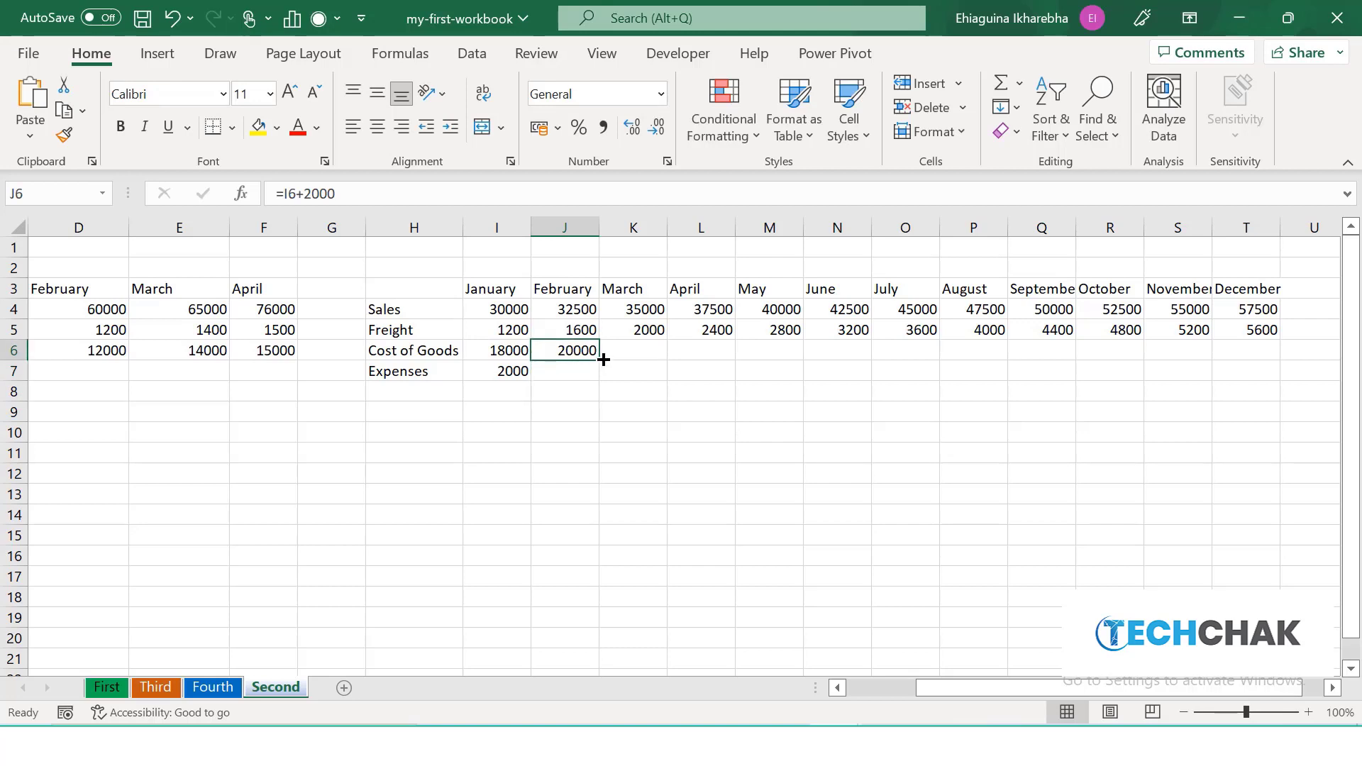
left_click_drag(605, 365, 1256, 443)
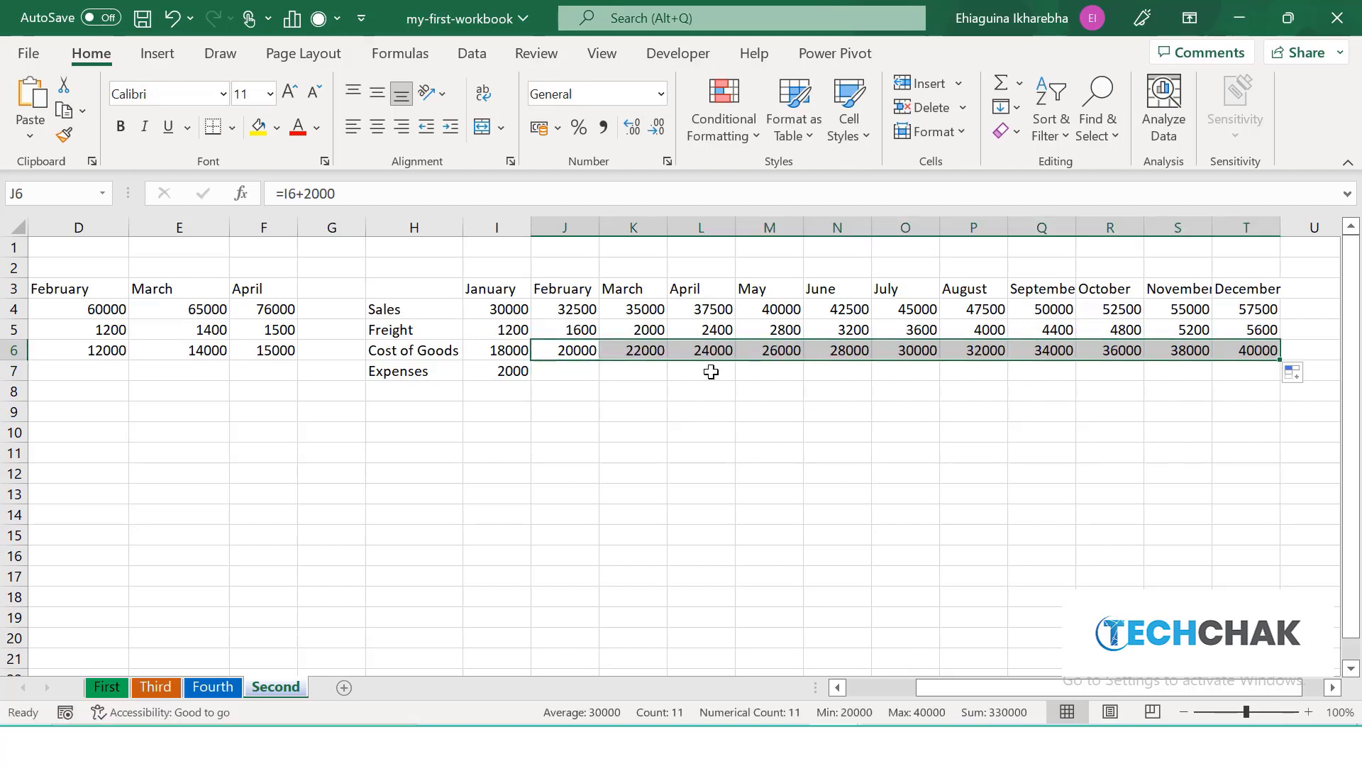
left_click_drag(558, 367, 632, 369)
Enter =I7+150 in J7 and fill it across to T7, ending at 3650
left_click(558, 367)
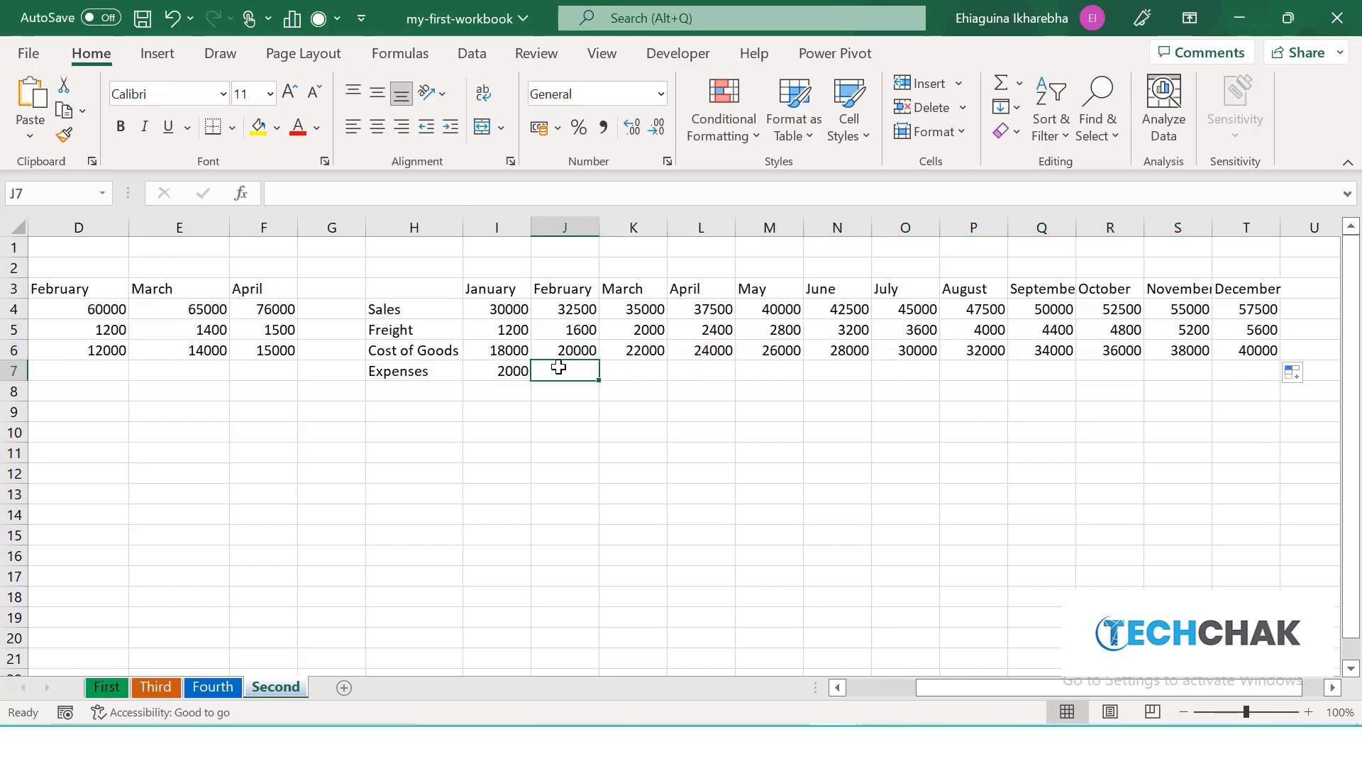
type("=")
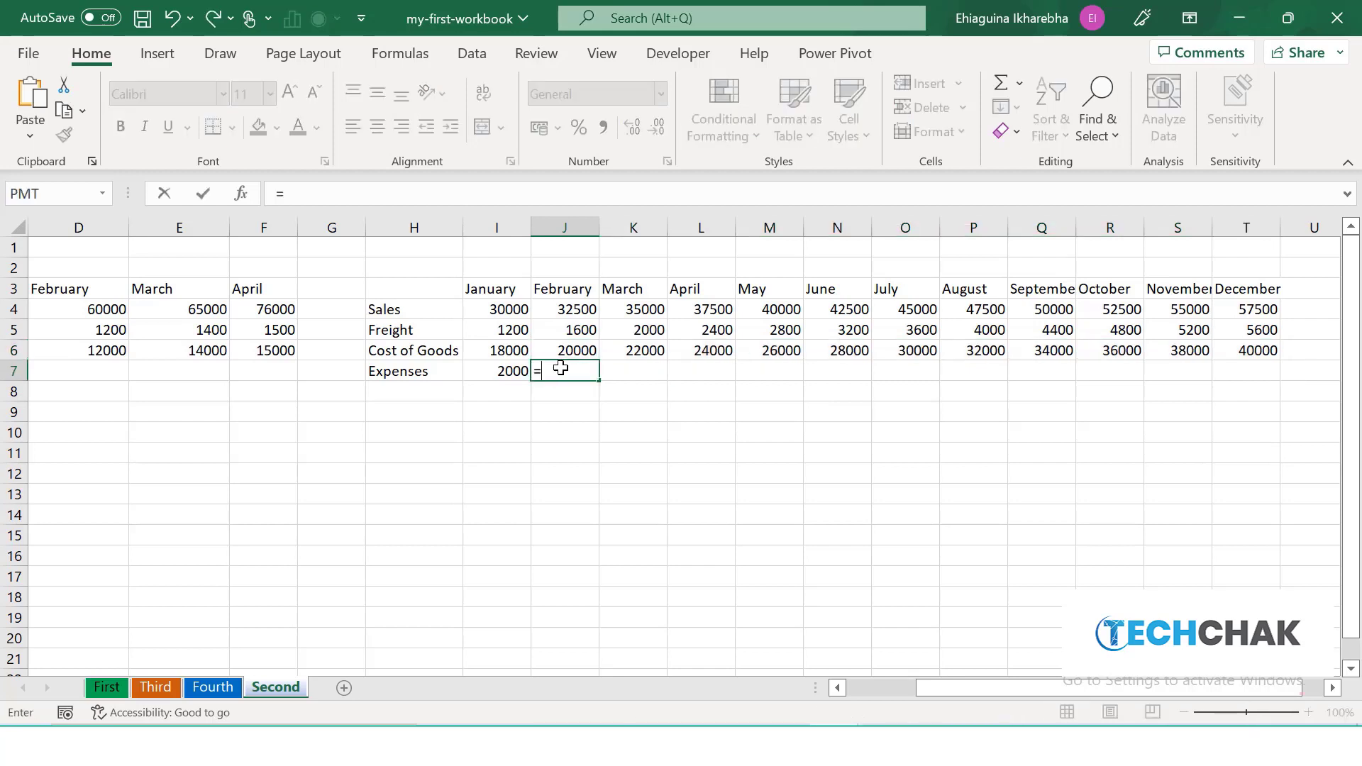
left_click(509, 365)
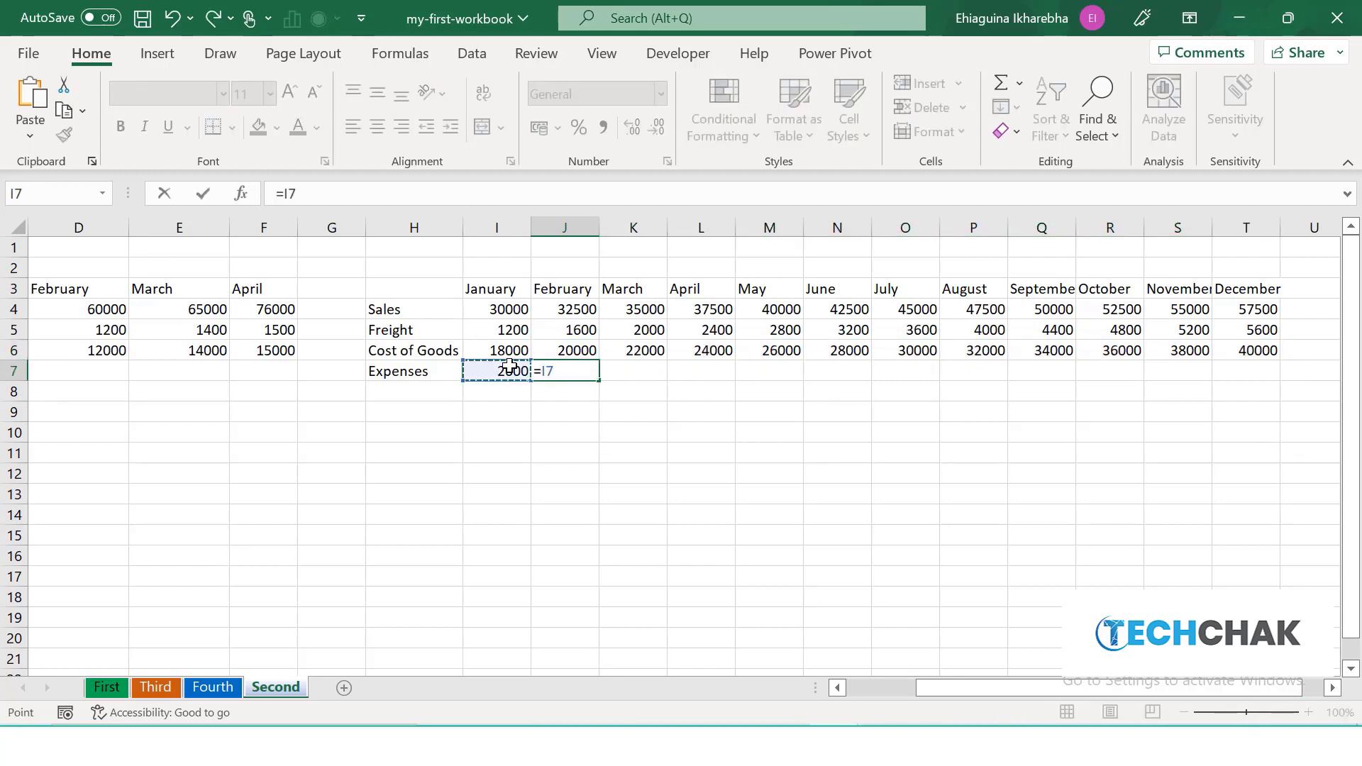
left_click(580, 377)
type("+150")
key("Return")
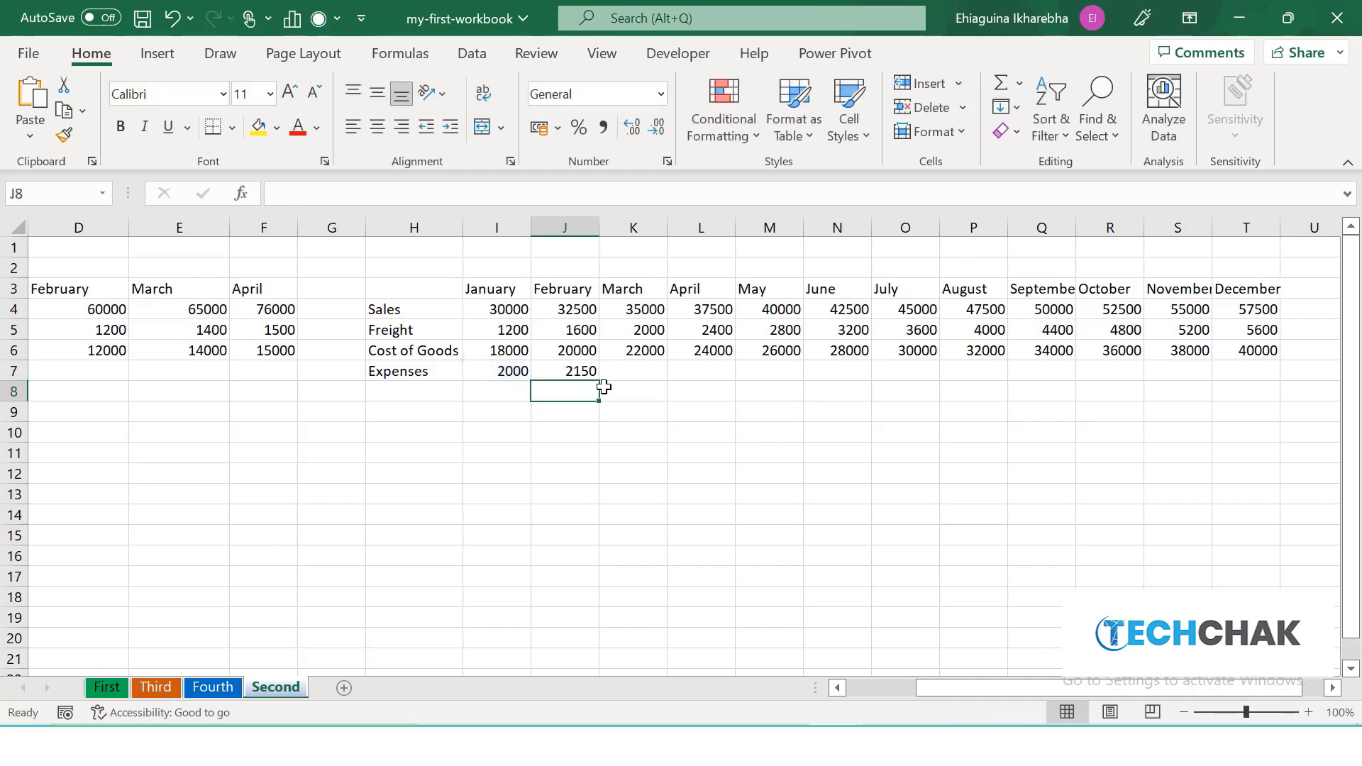
left_click(587, 369)
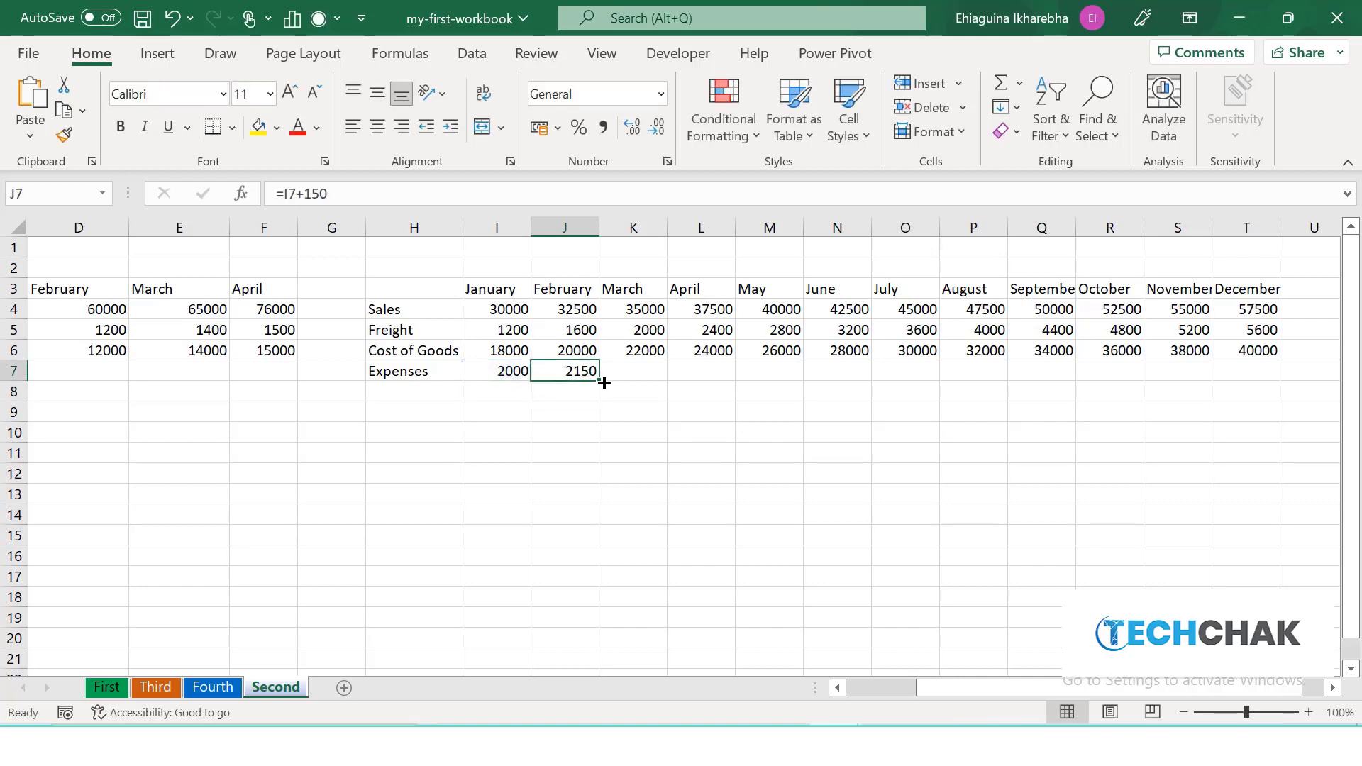
left_click_drag(603, 382, 1287, 457)
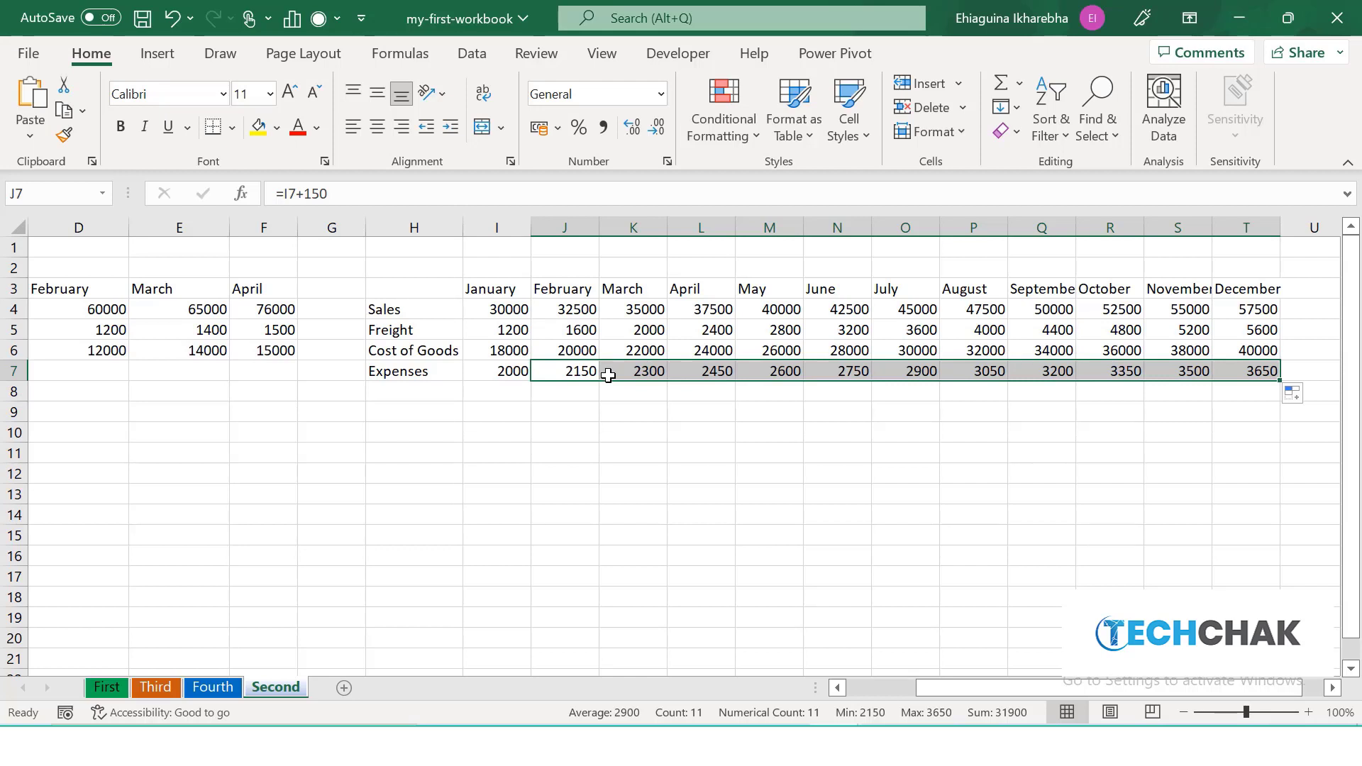
left_click(406, 411)
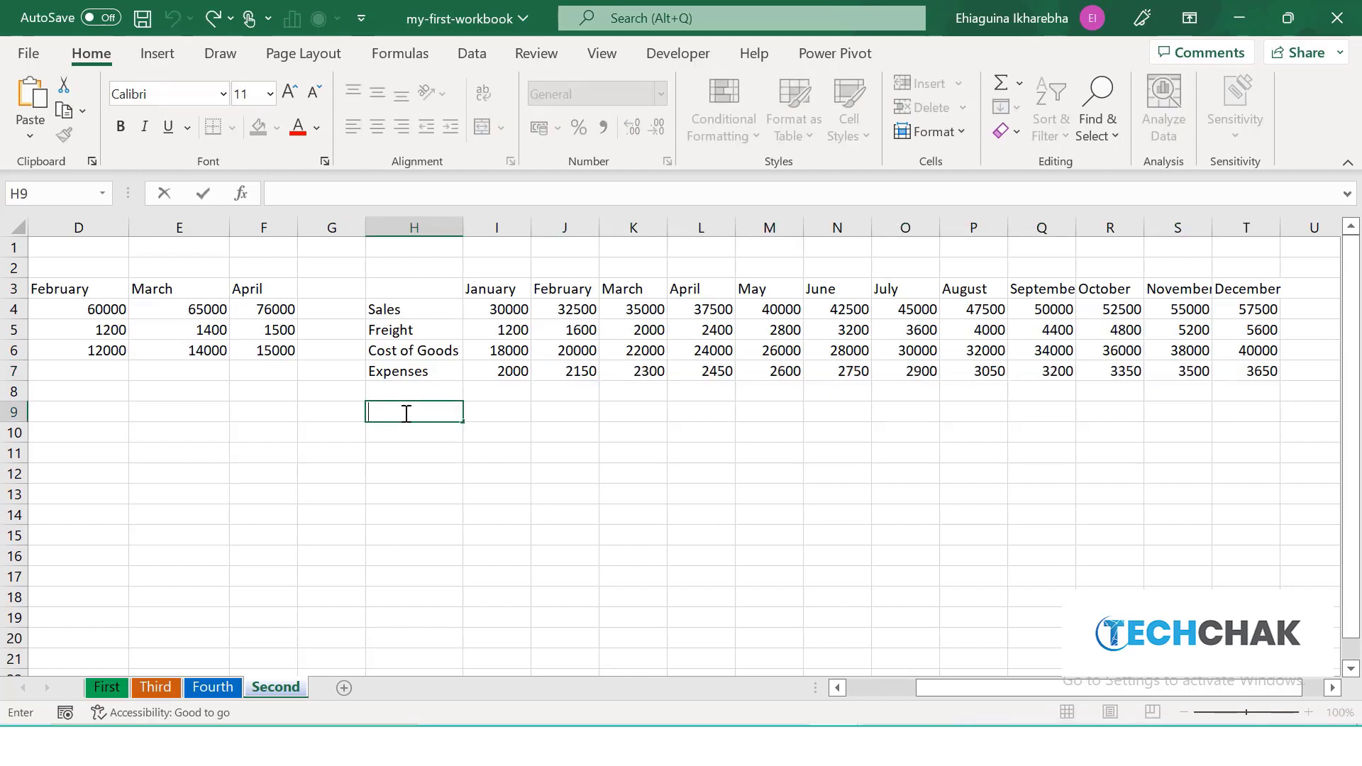
Label cell H9 'Total Expenses'
type("Total Expenses")
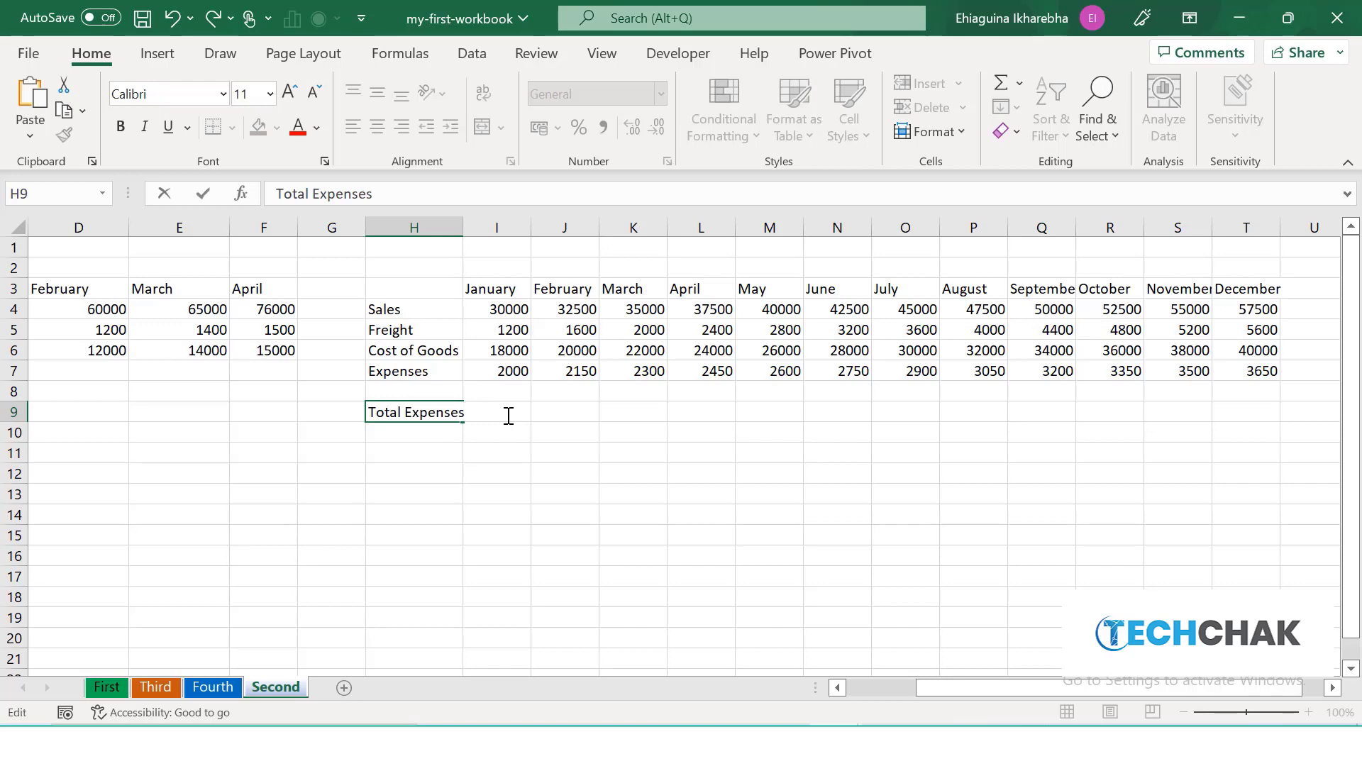
left_click(534, 494)
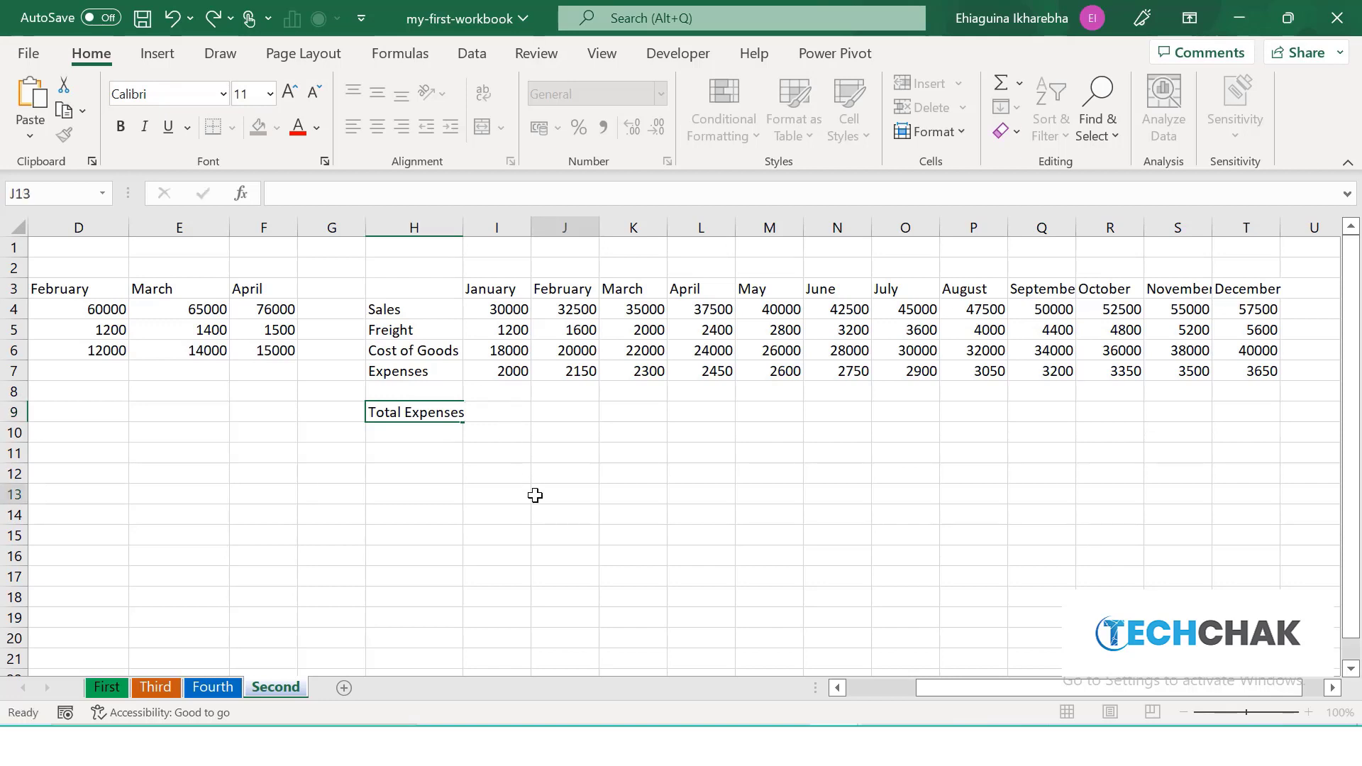
left_click(511, 413)
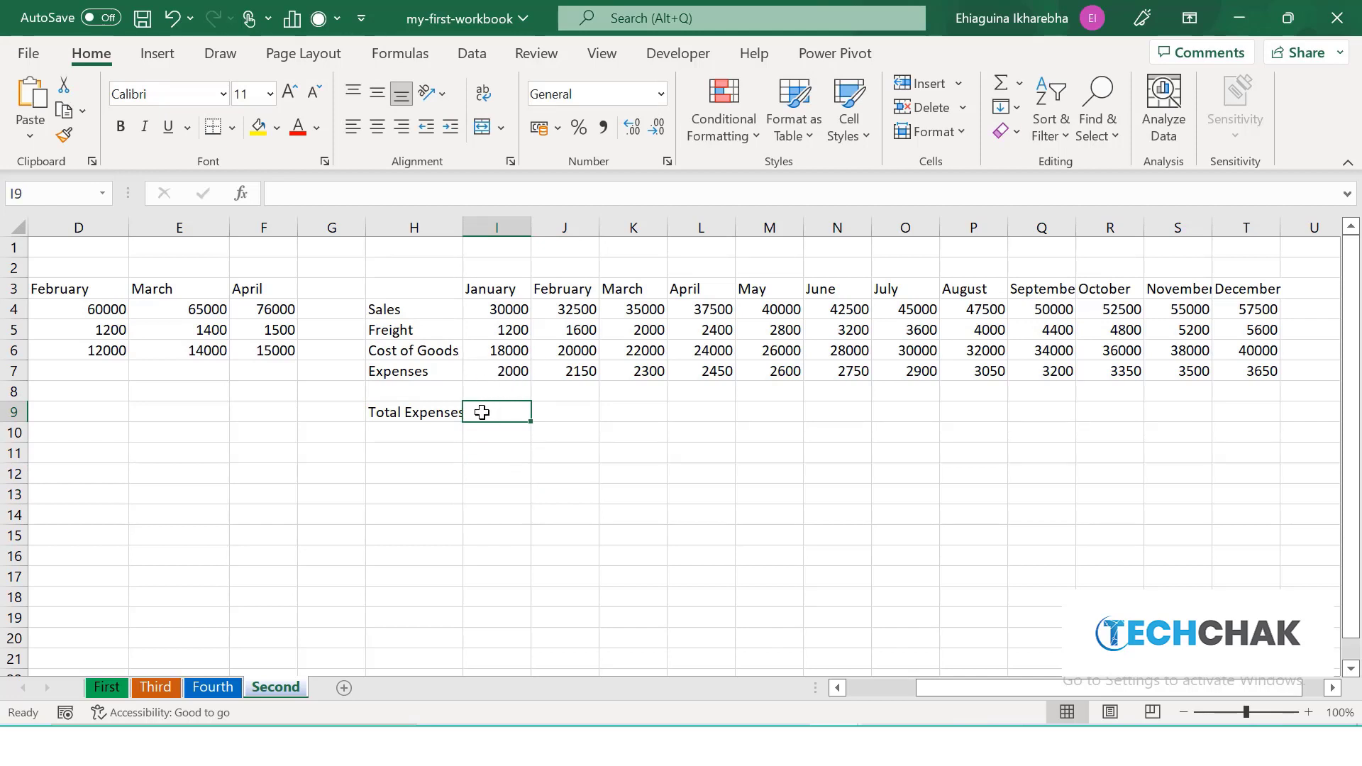
Enter =I5+I6+I7 in I9 to total January's expenses, giving 21200
type("=")
left_click(510, 330)
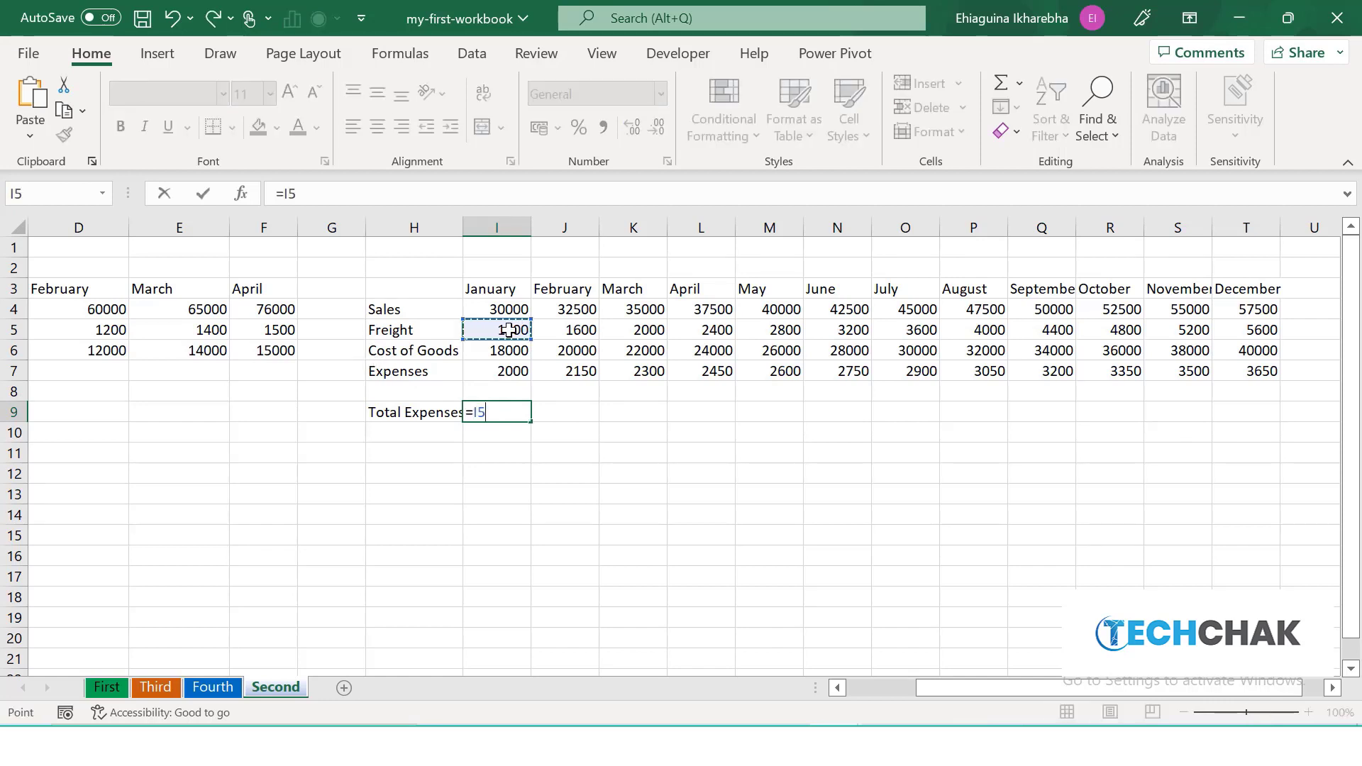
type("+")
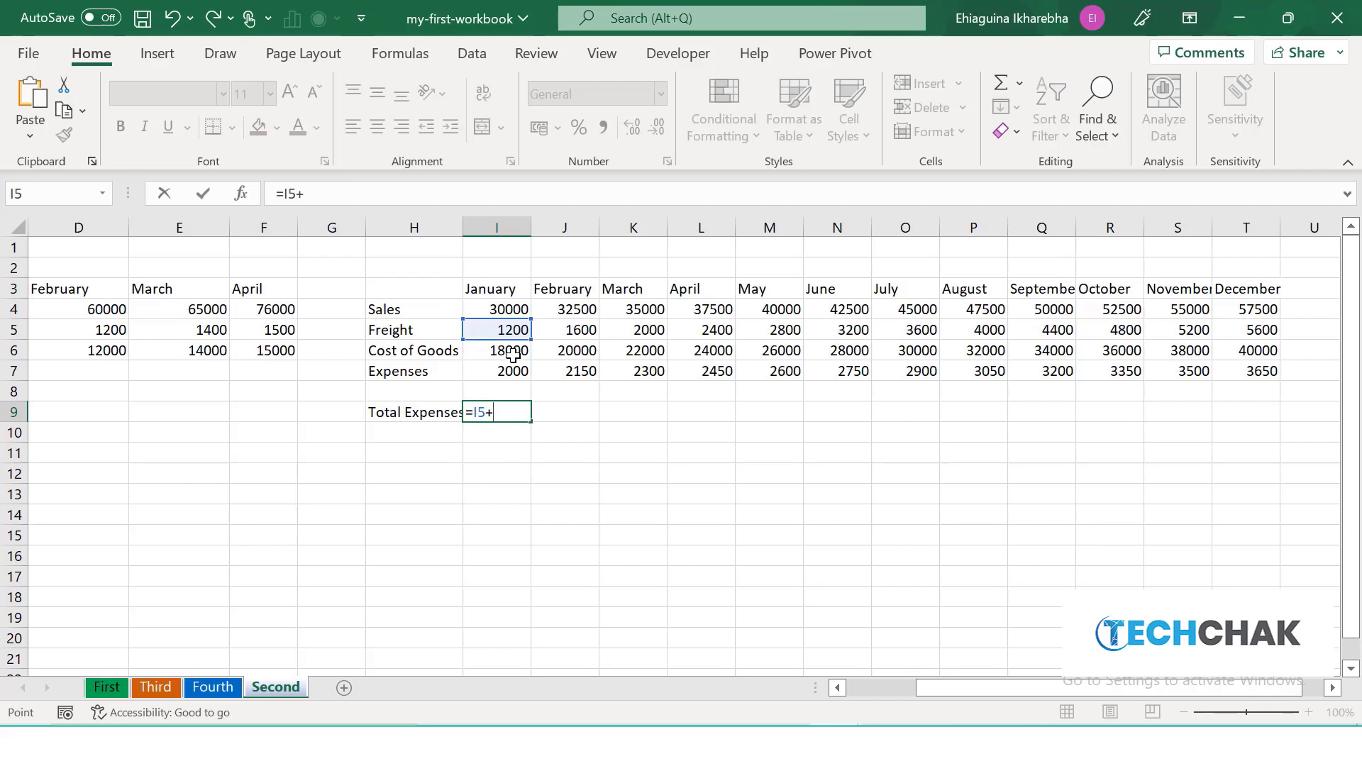
left_click(513, 355)
type("+")
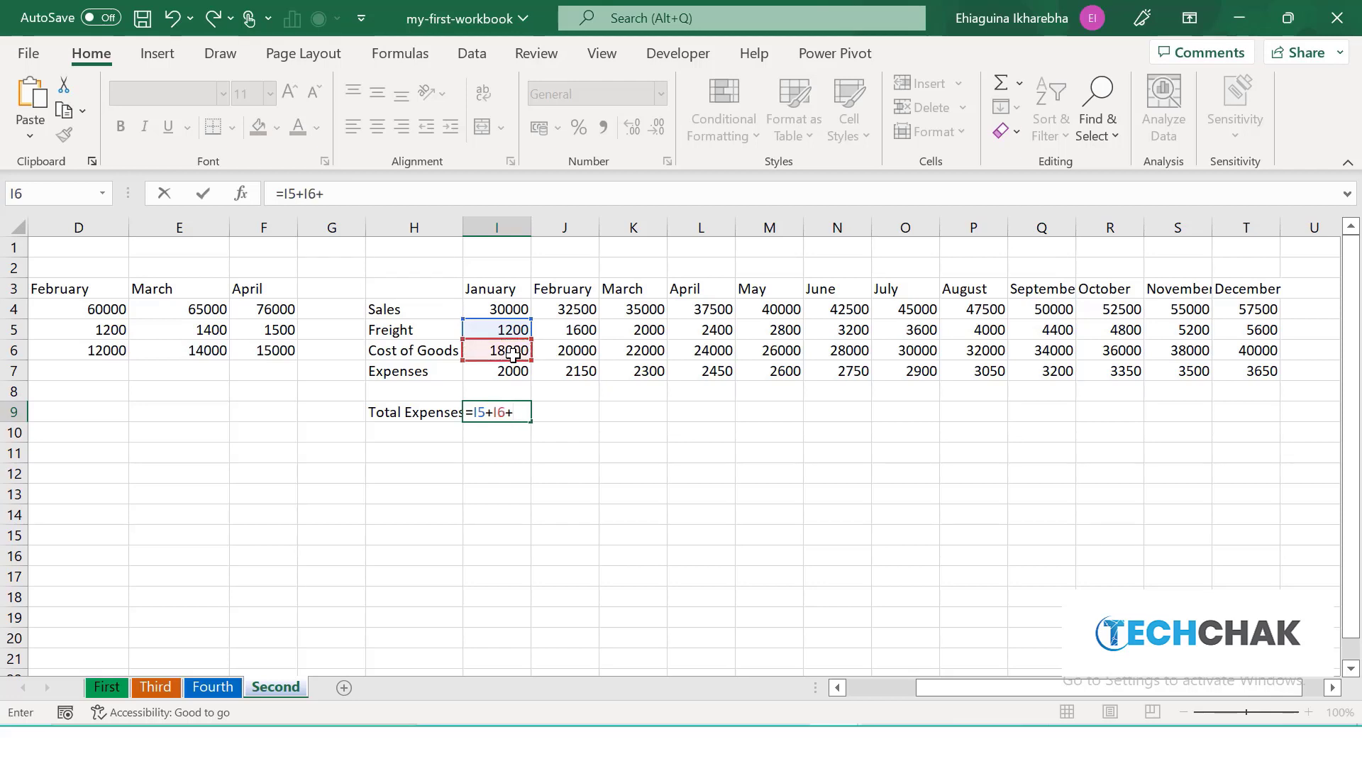
left_click(513, 373)
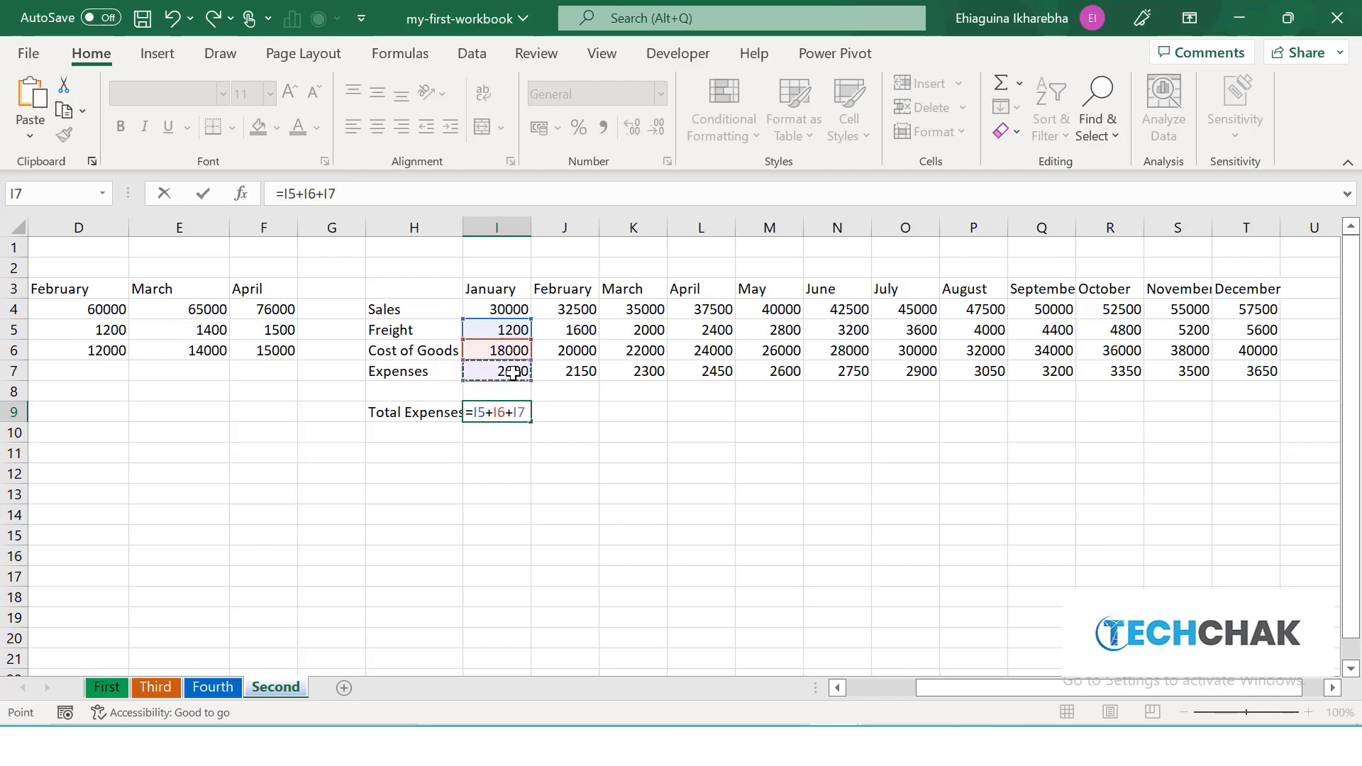
key("Return")
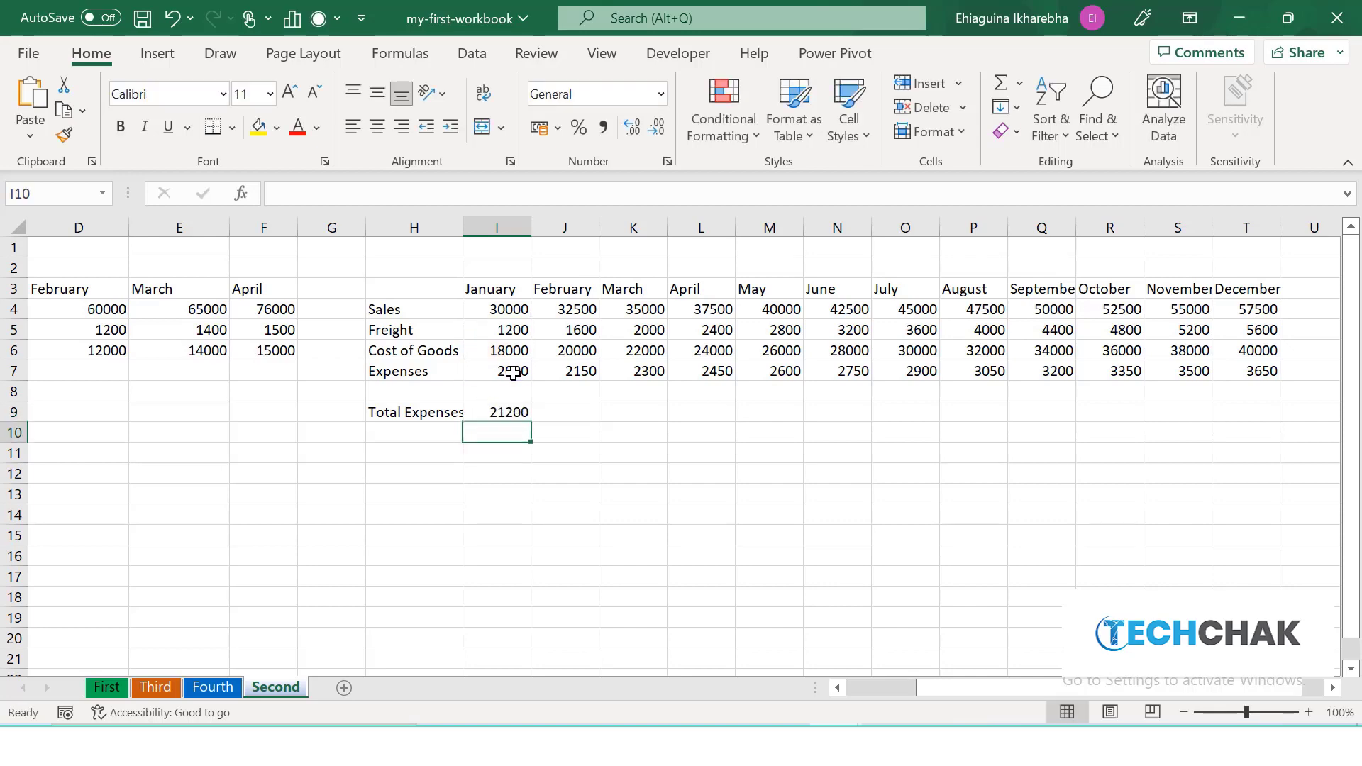
left_click(503, 417)
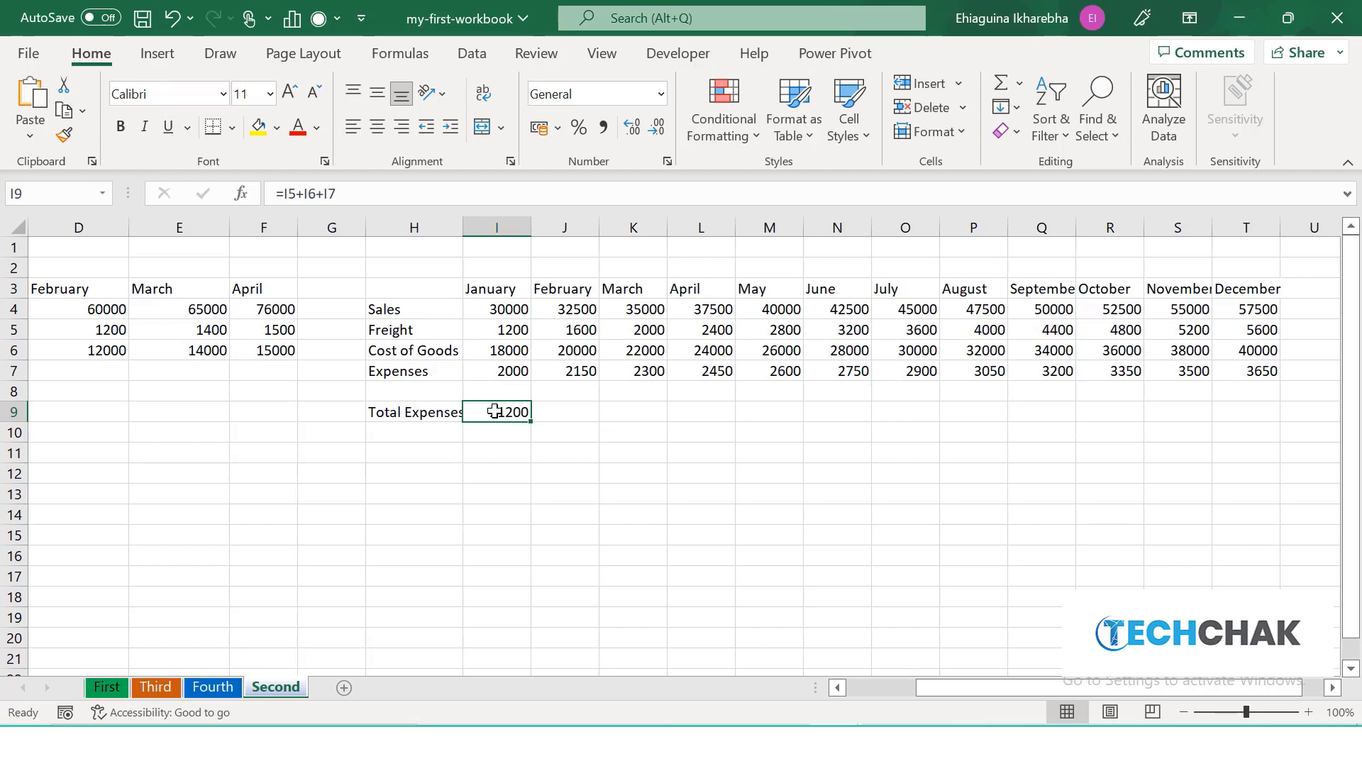
Replace I9's formula with =SUM(I5:I7), which still shows 21200
double_click(495, 412)
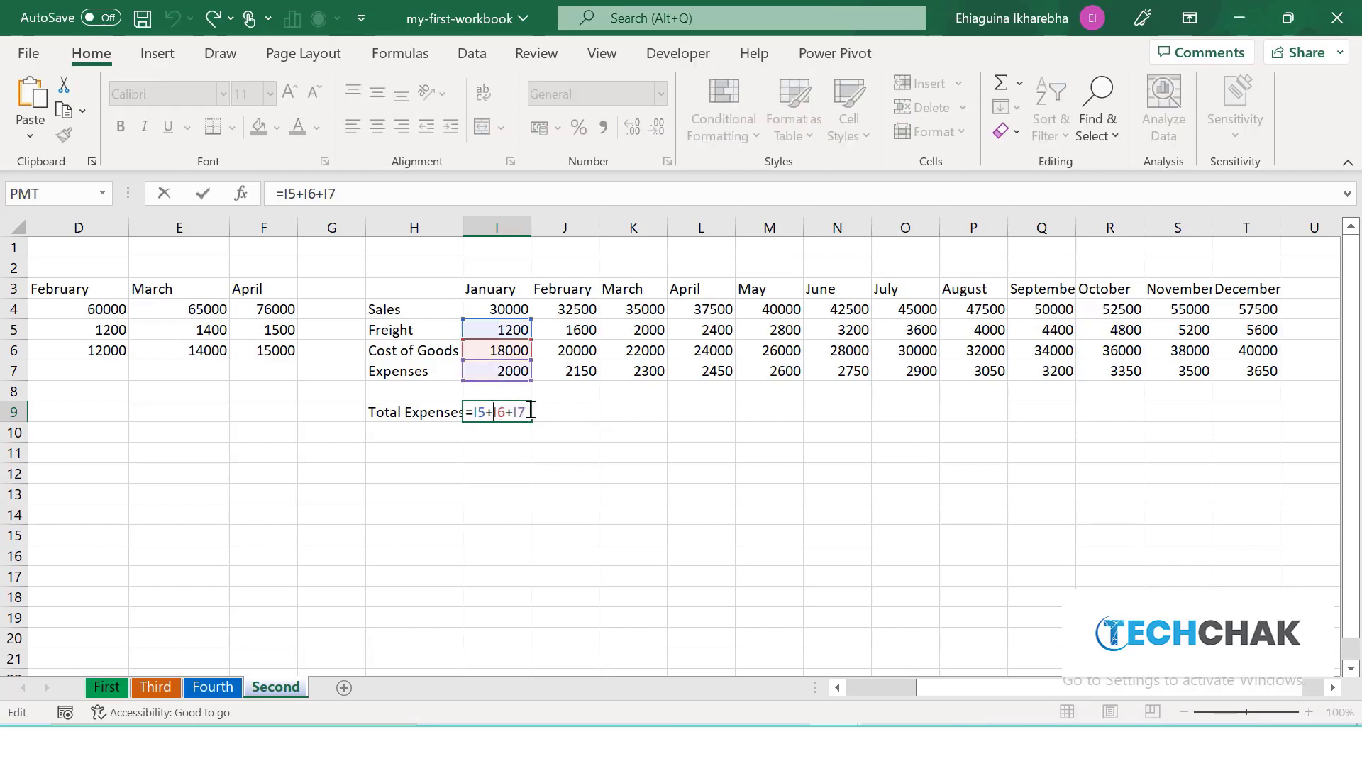
key("BackSpace")
key("BackSpace")
key("BackSpace")
key("BackSpace")
key("BackSpace")
key("BackSpace")
key("BackSpace")
key("BackSpace")
key("BackSpace")
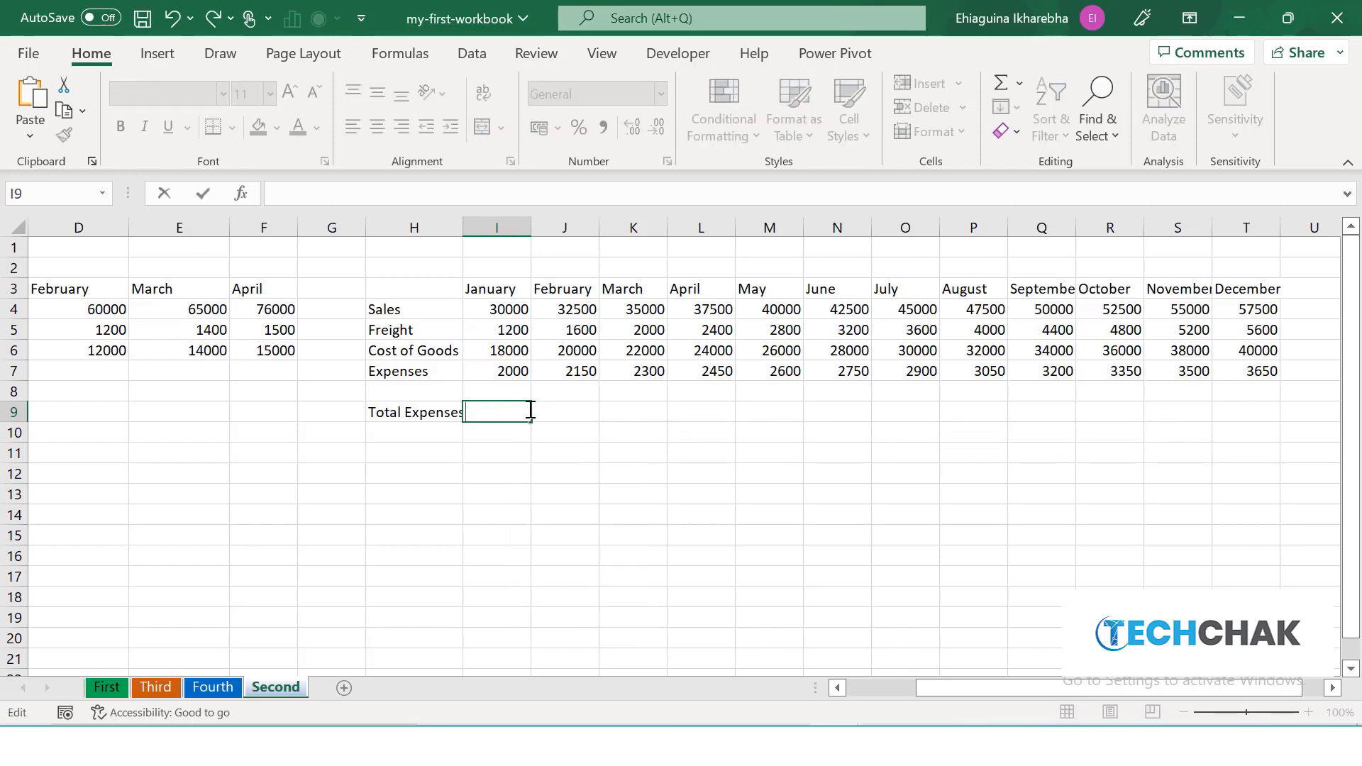
type("=SUM")
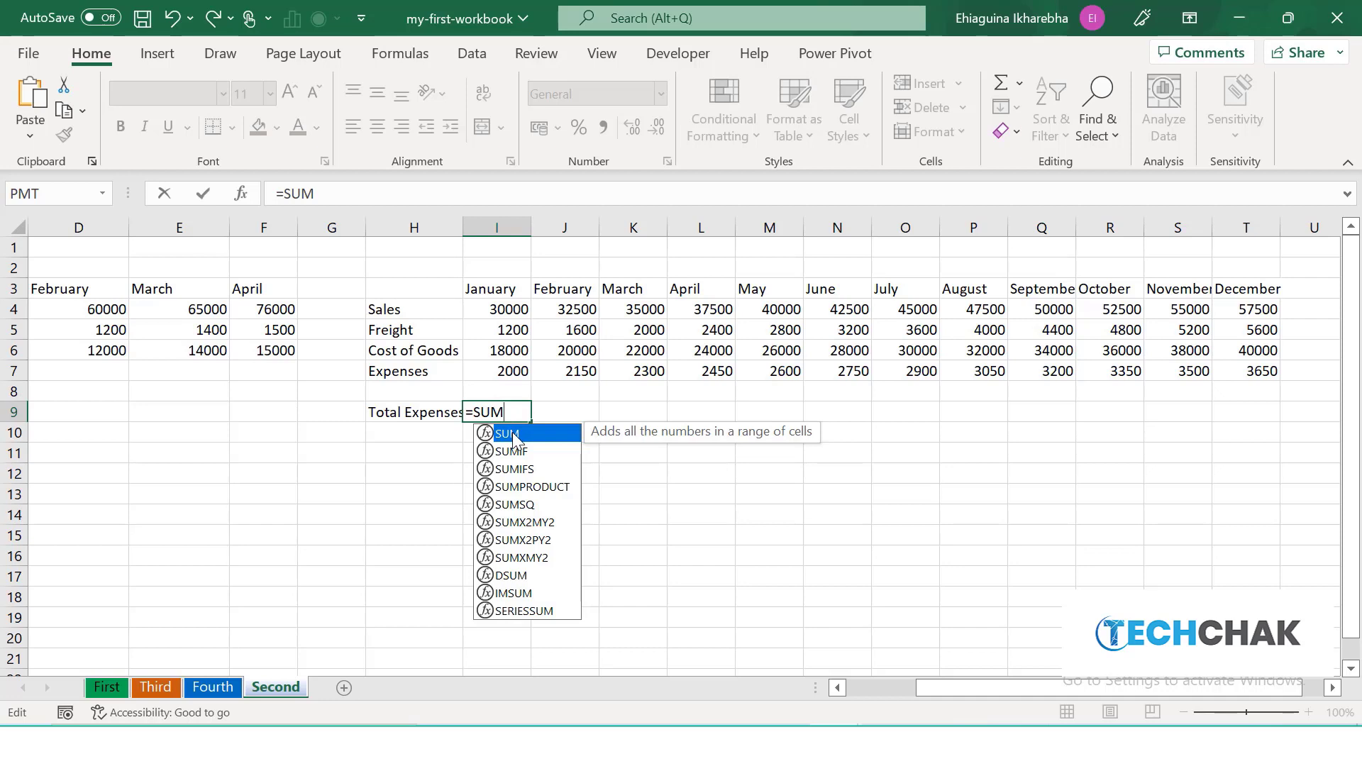
double_click(513, 432)
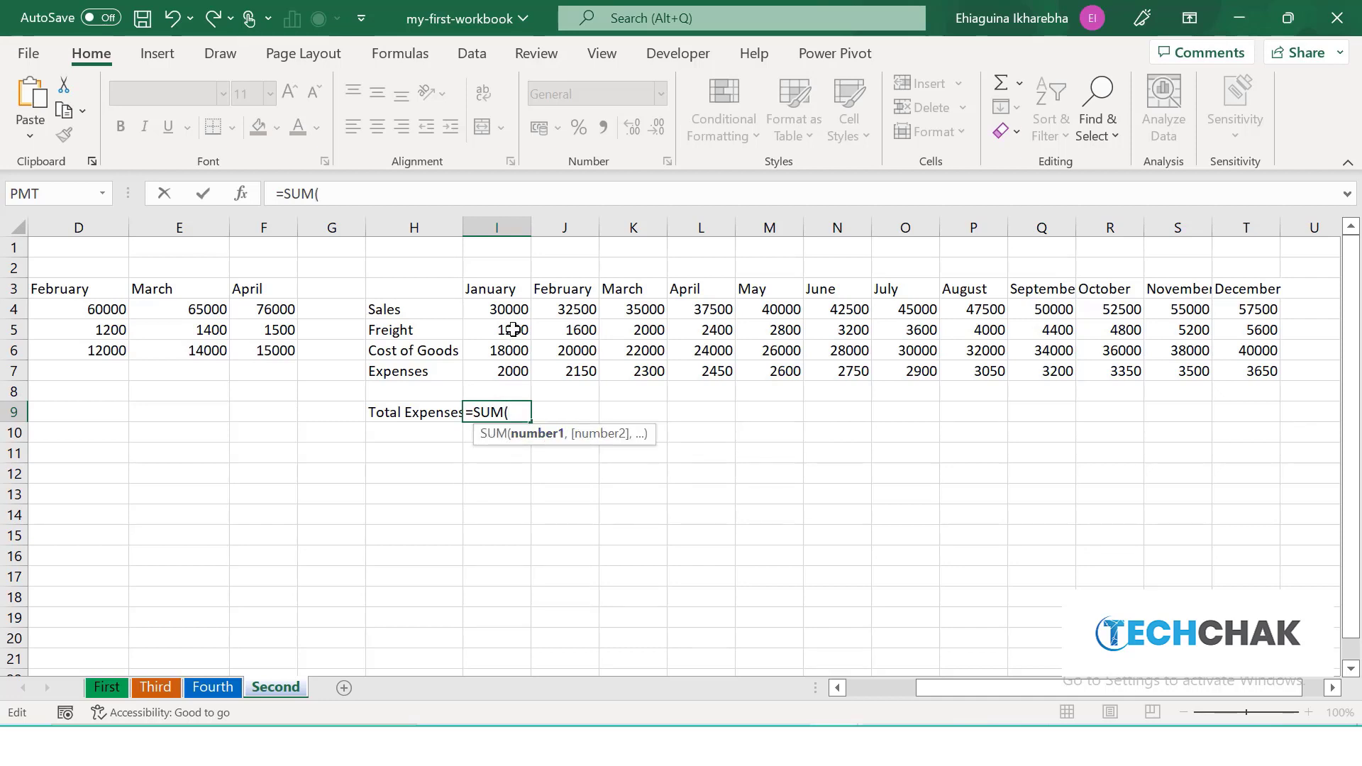
left_click_drag(513, 329, 511, 366)
key("Return")
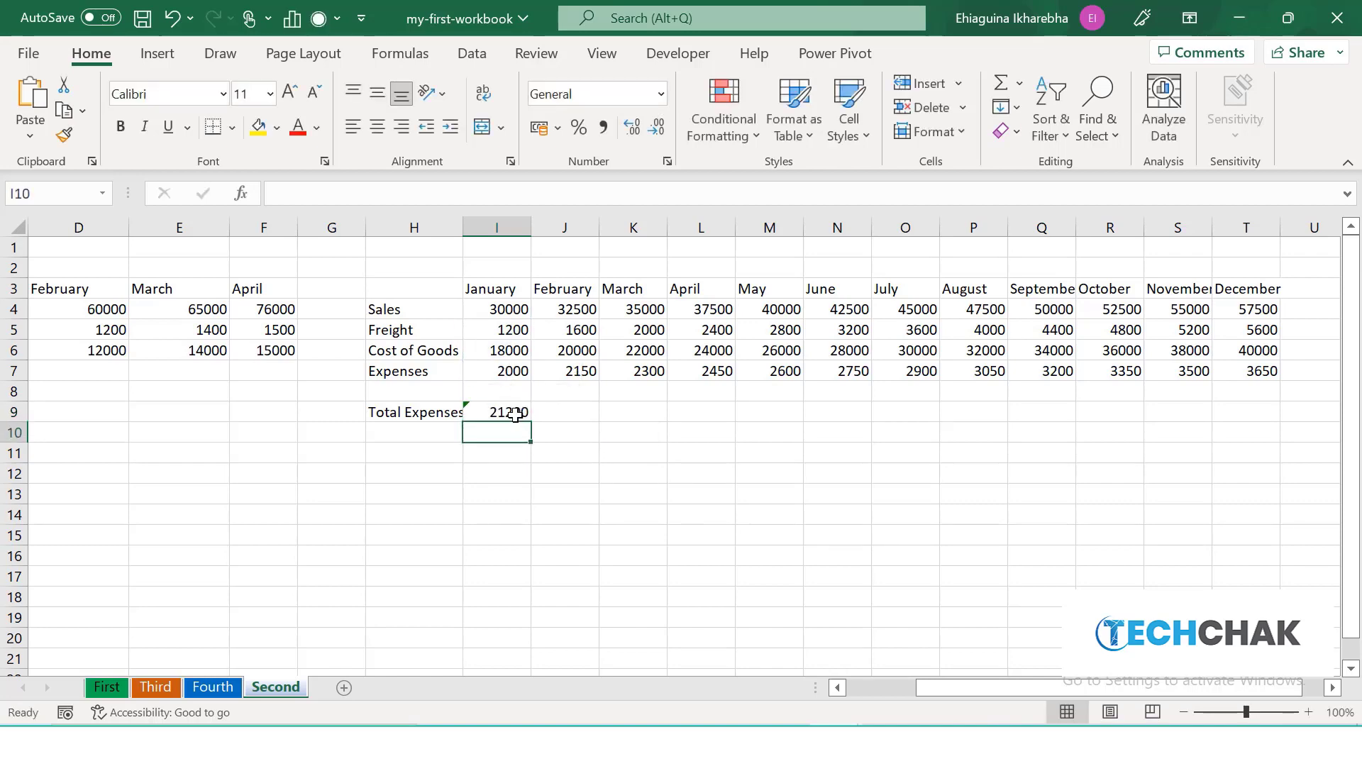
left_click(516, 415)
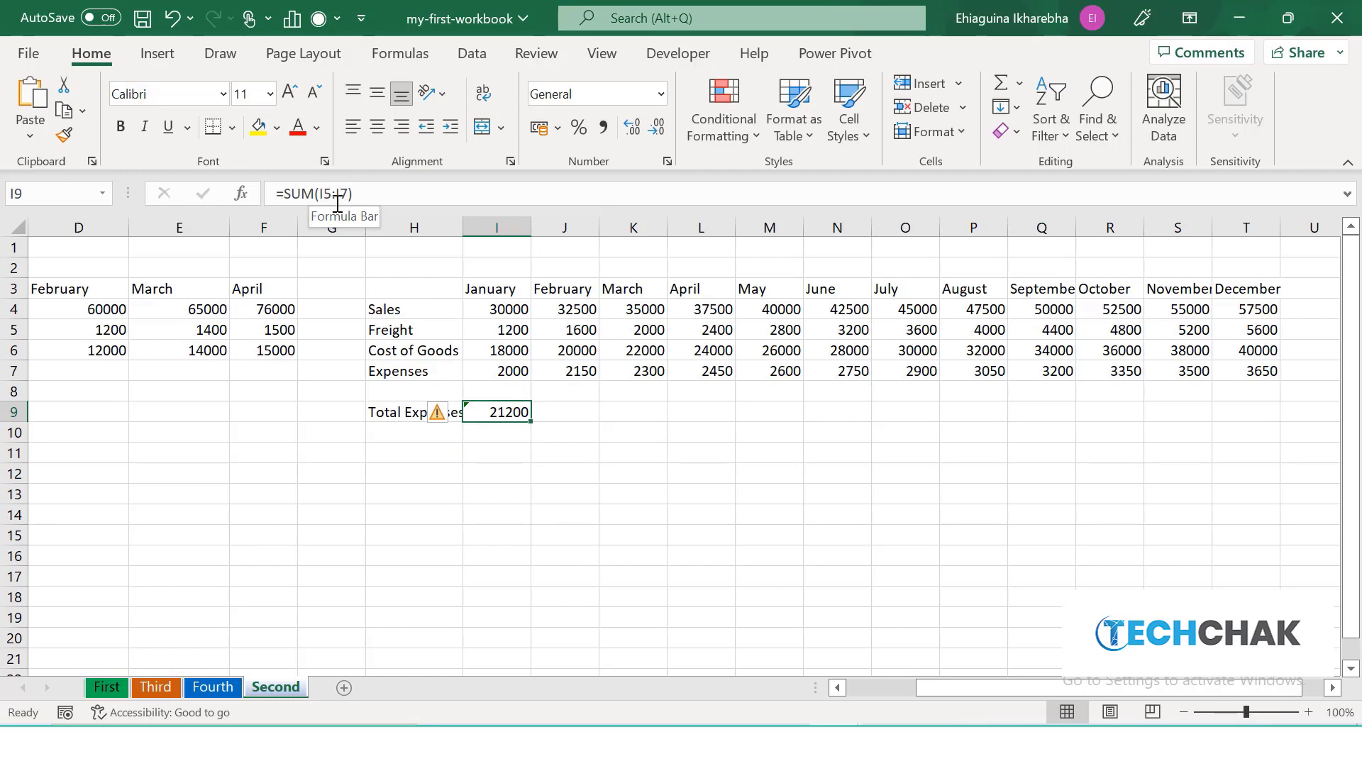
left_click(488, 494)
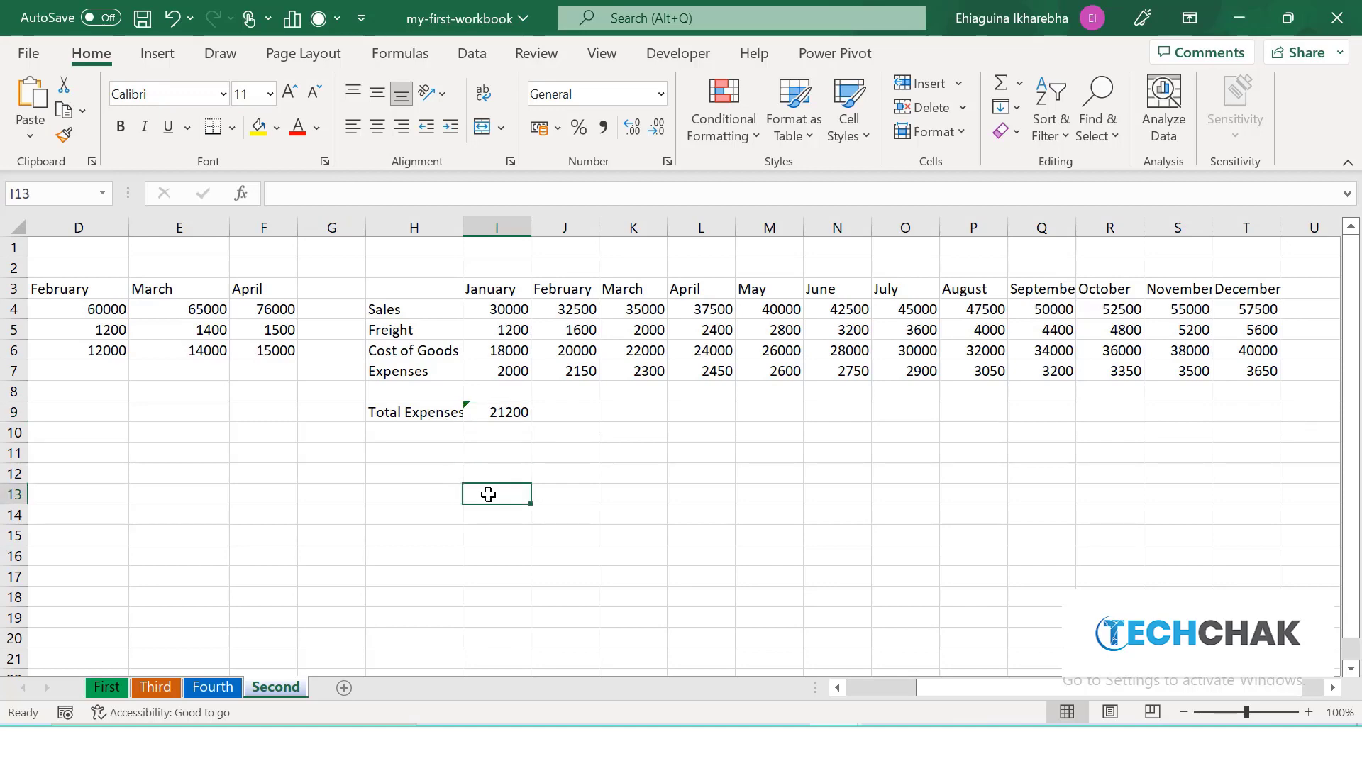
left_click(384, 496)
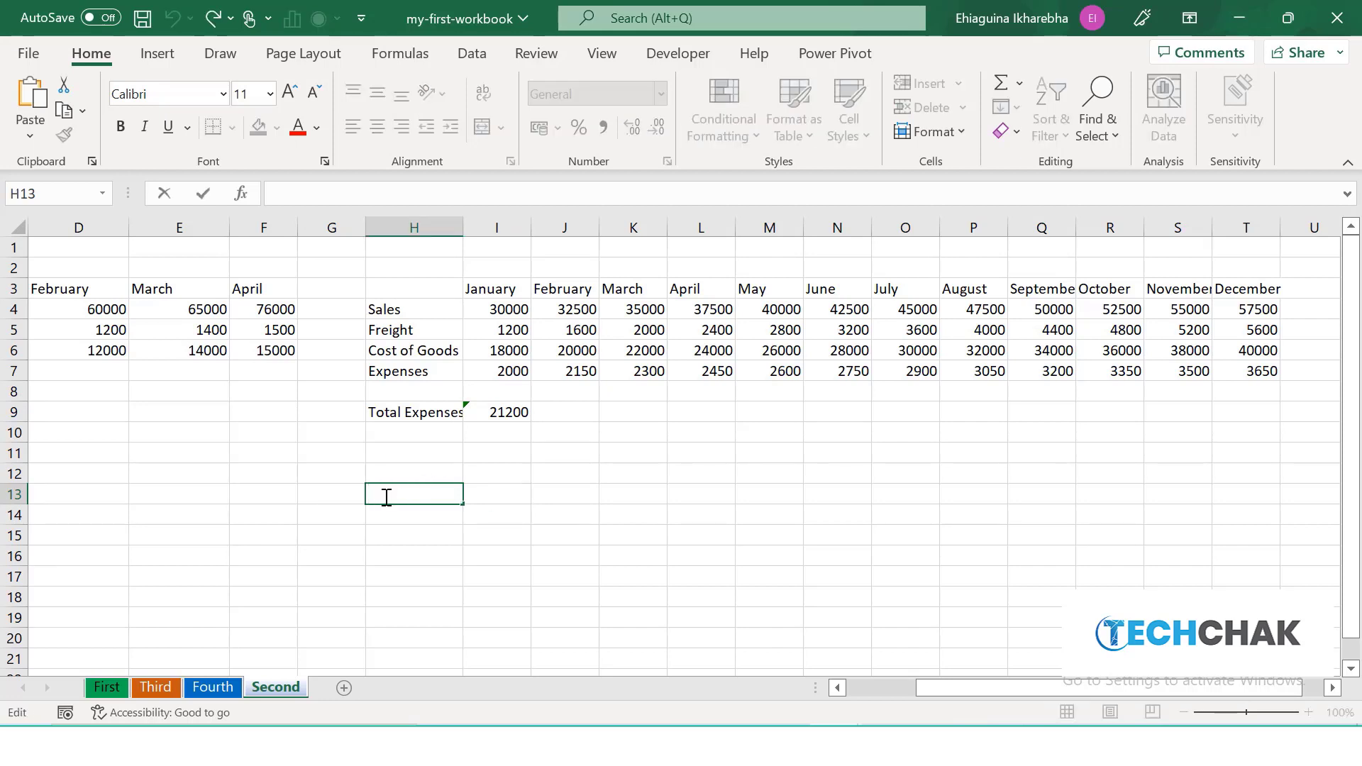
Enter practice values 30, 39 and 90 in H13, I13 and J13
type("30")
left_click(510, 494)
type("39")
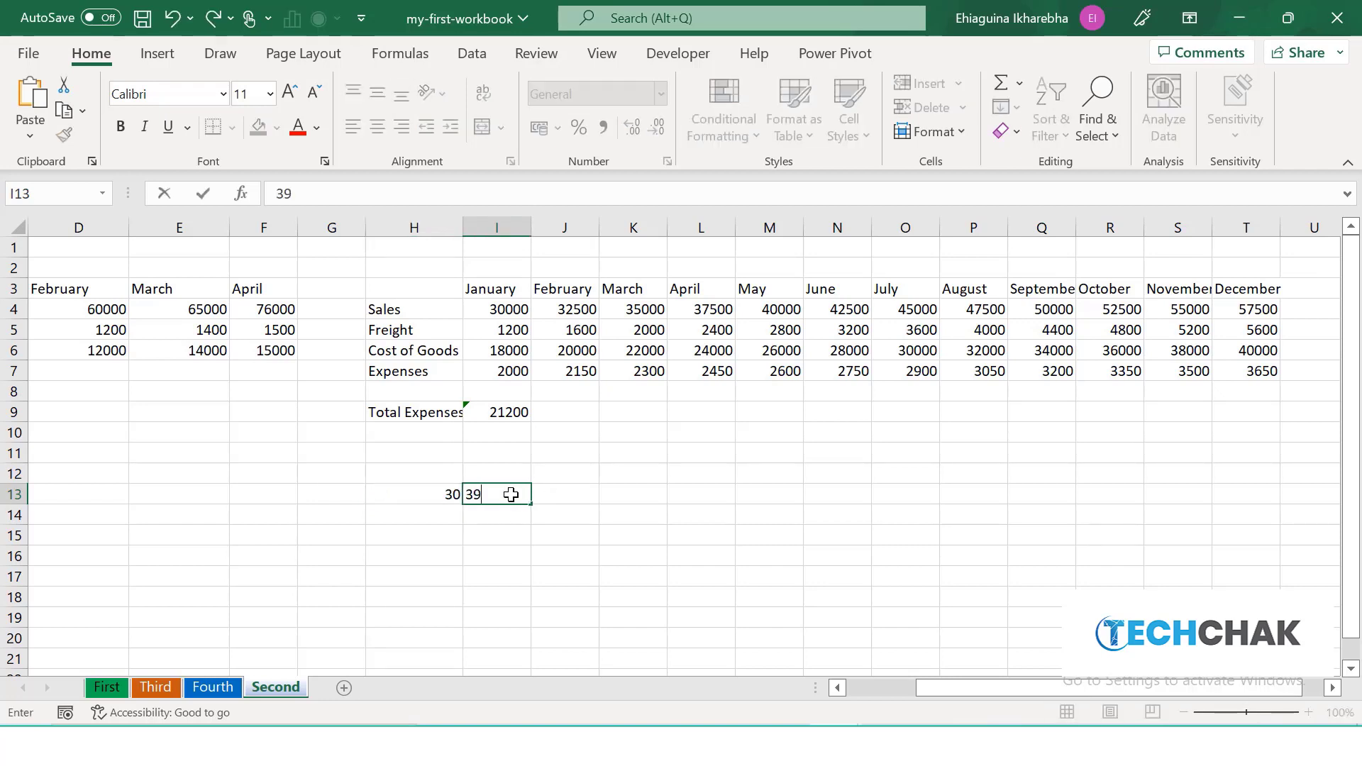
left_click(579, 495)
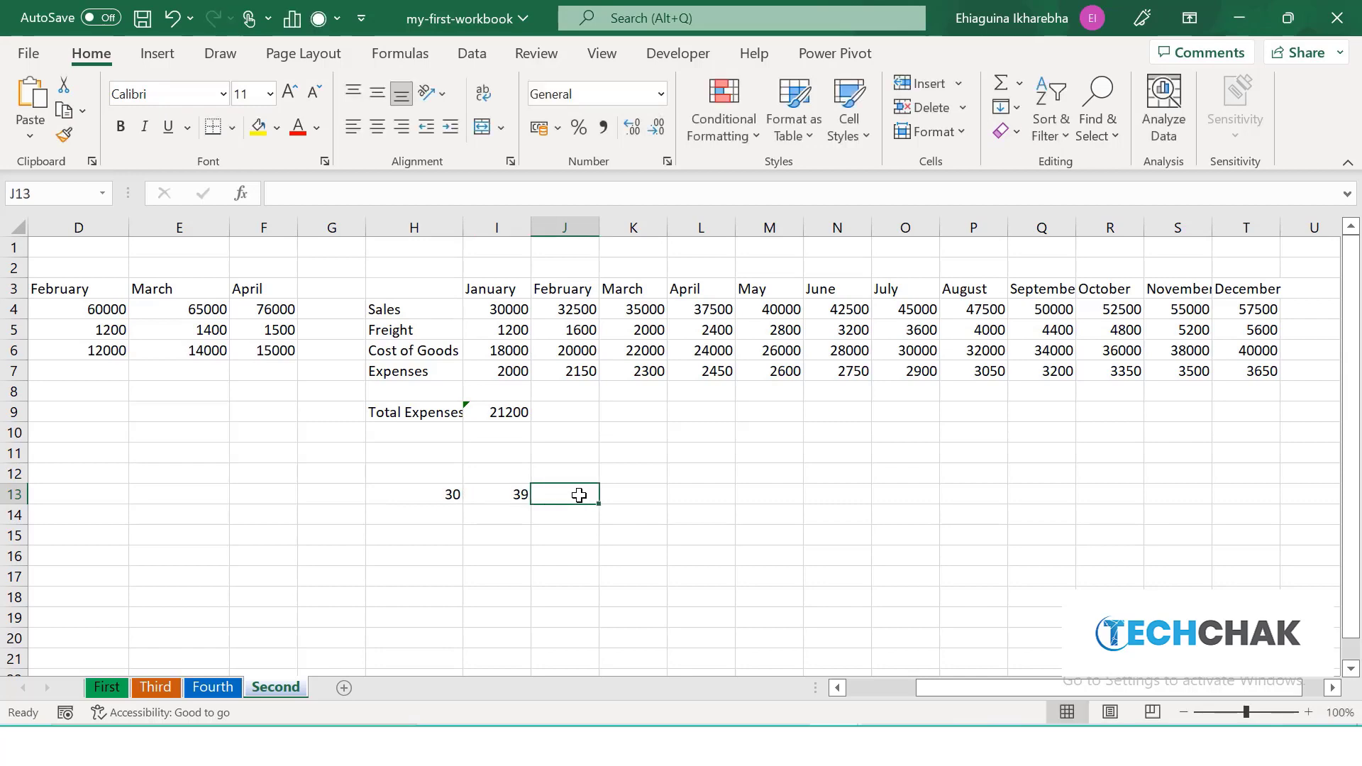
type("90")
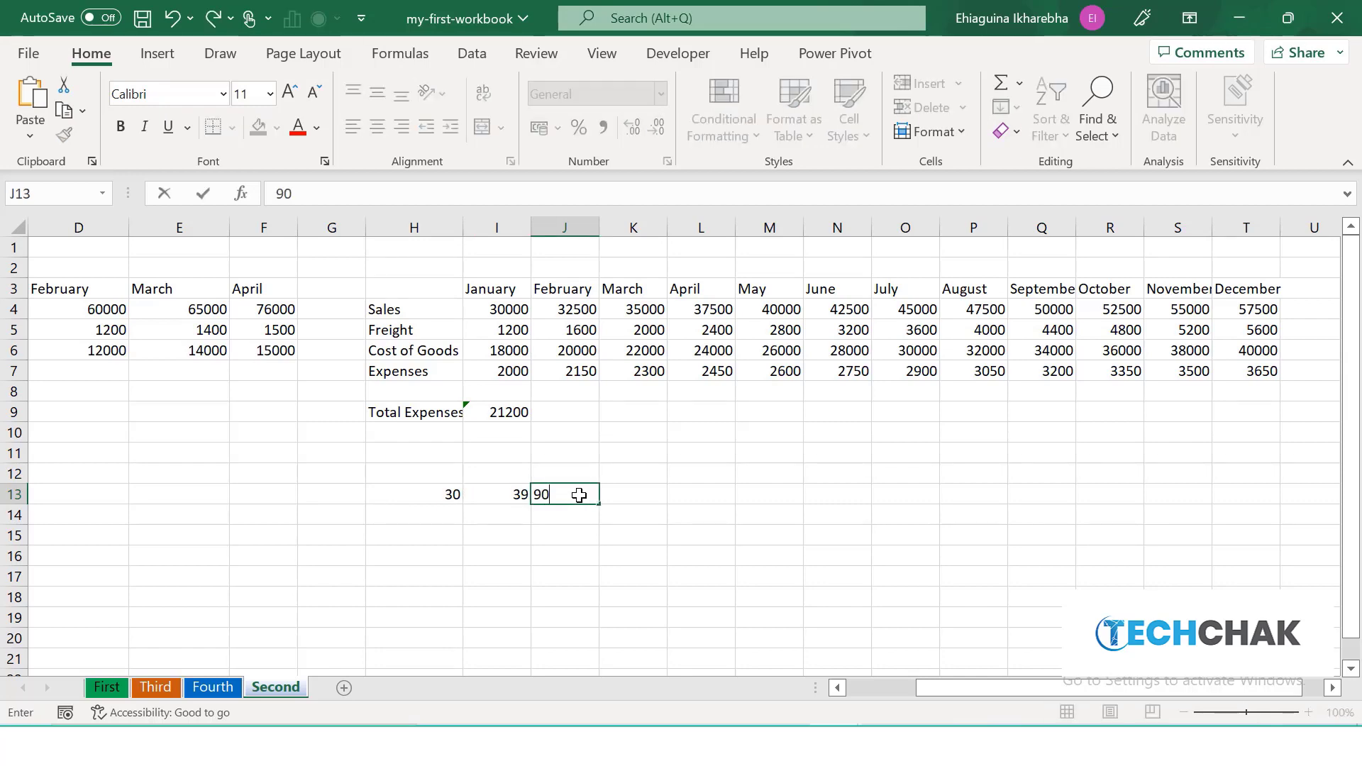
left_click(651, 497)
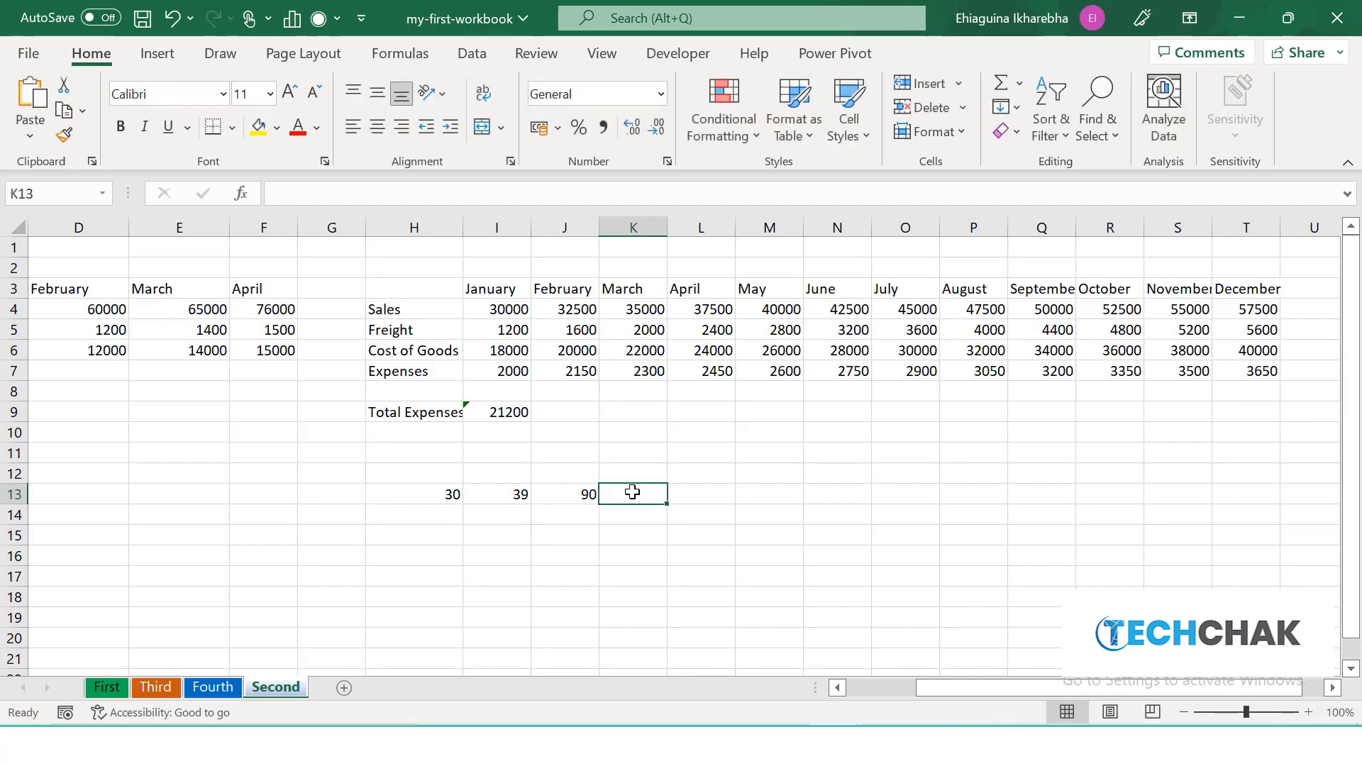
Add them in K13 with =H13+I13+J13, showing 159
type("=")
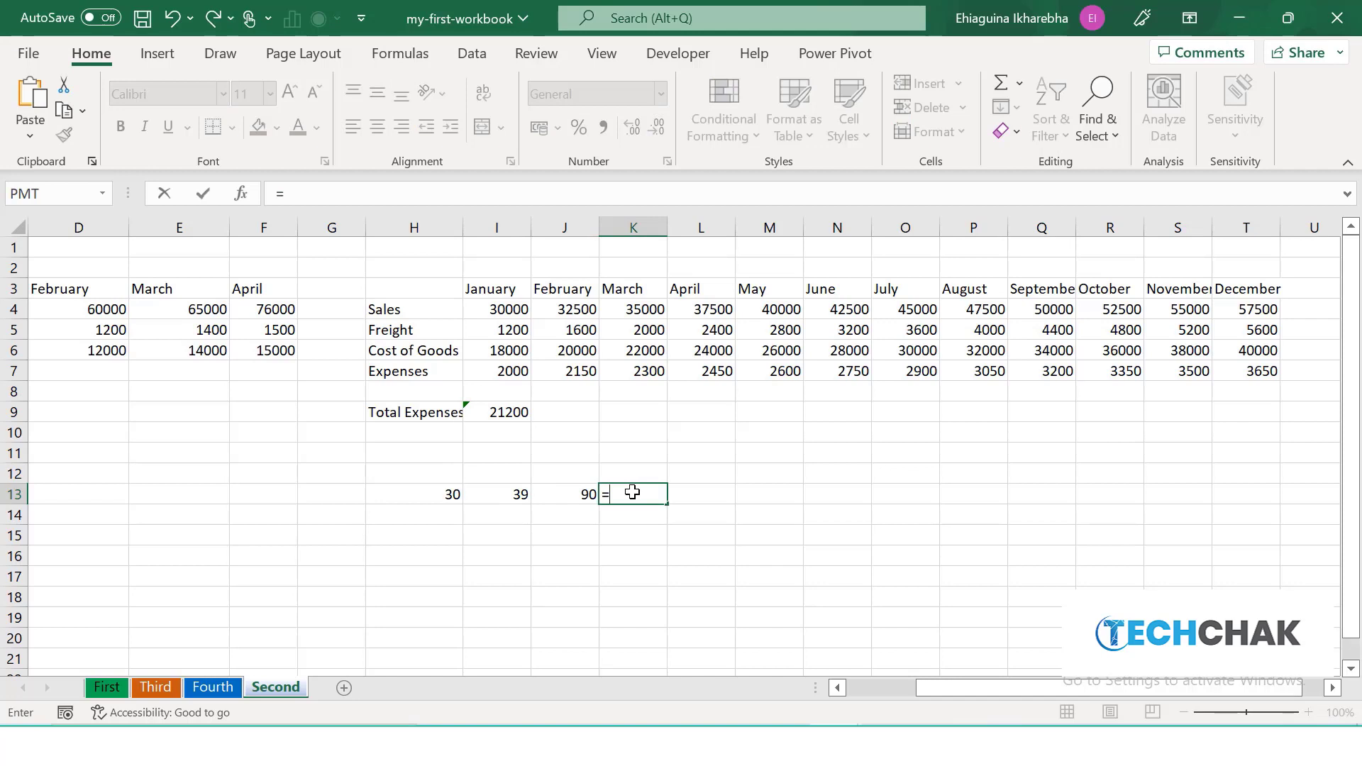
left_click(447, 497)
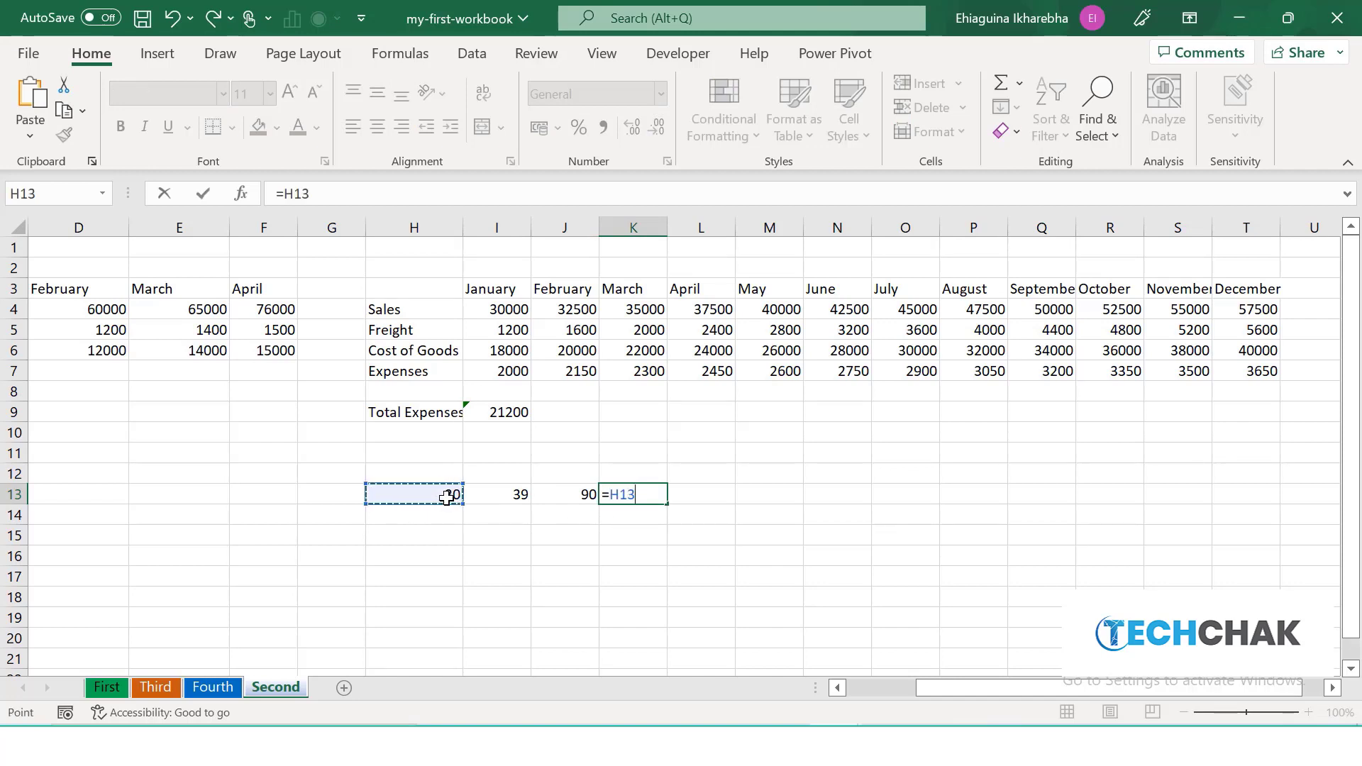
type("+")
left_click(513, 493)
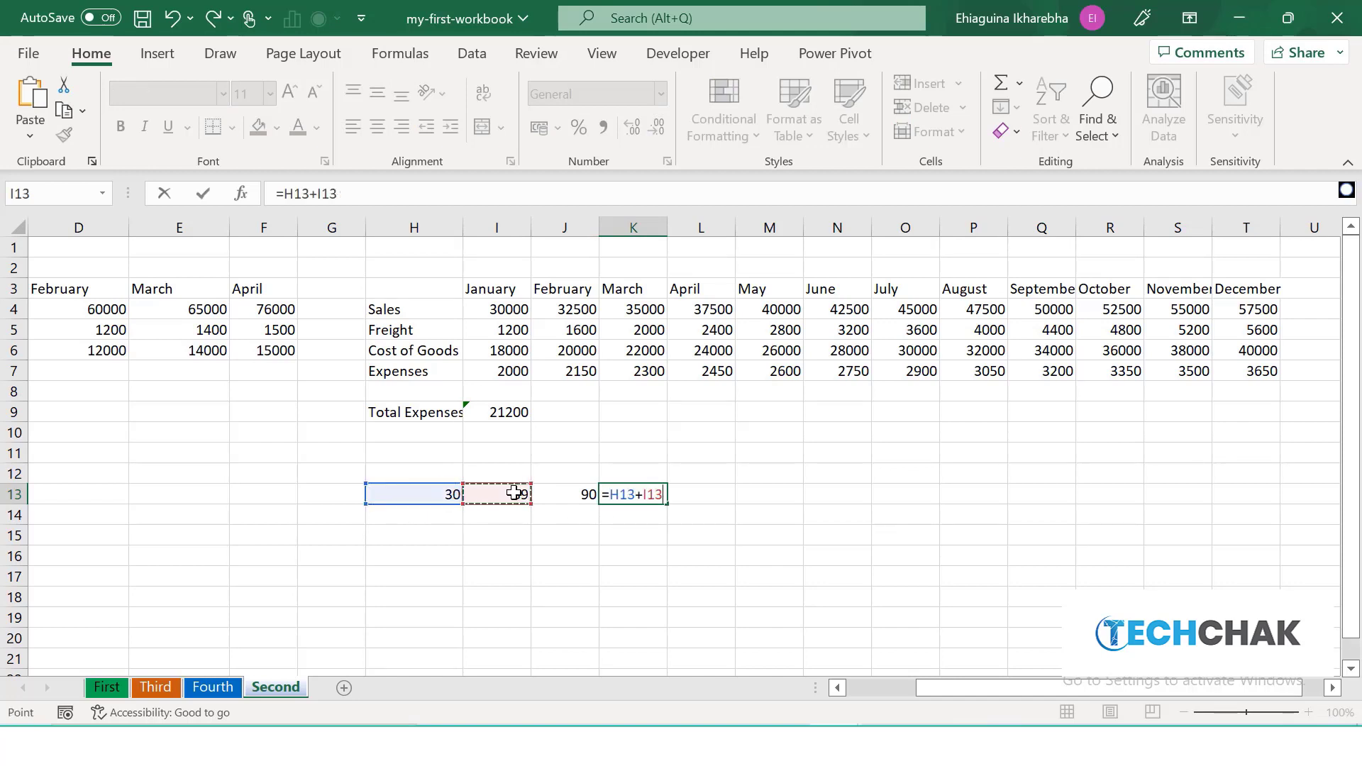
type("+")
left_click(581, 497)
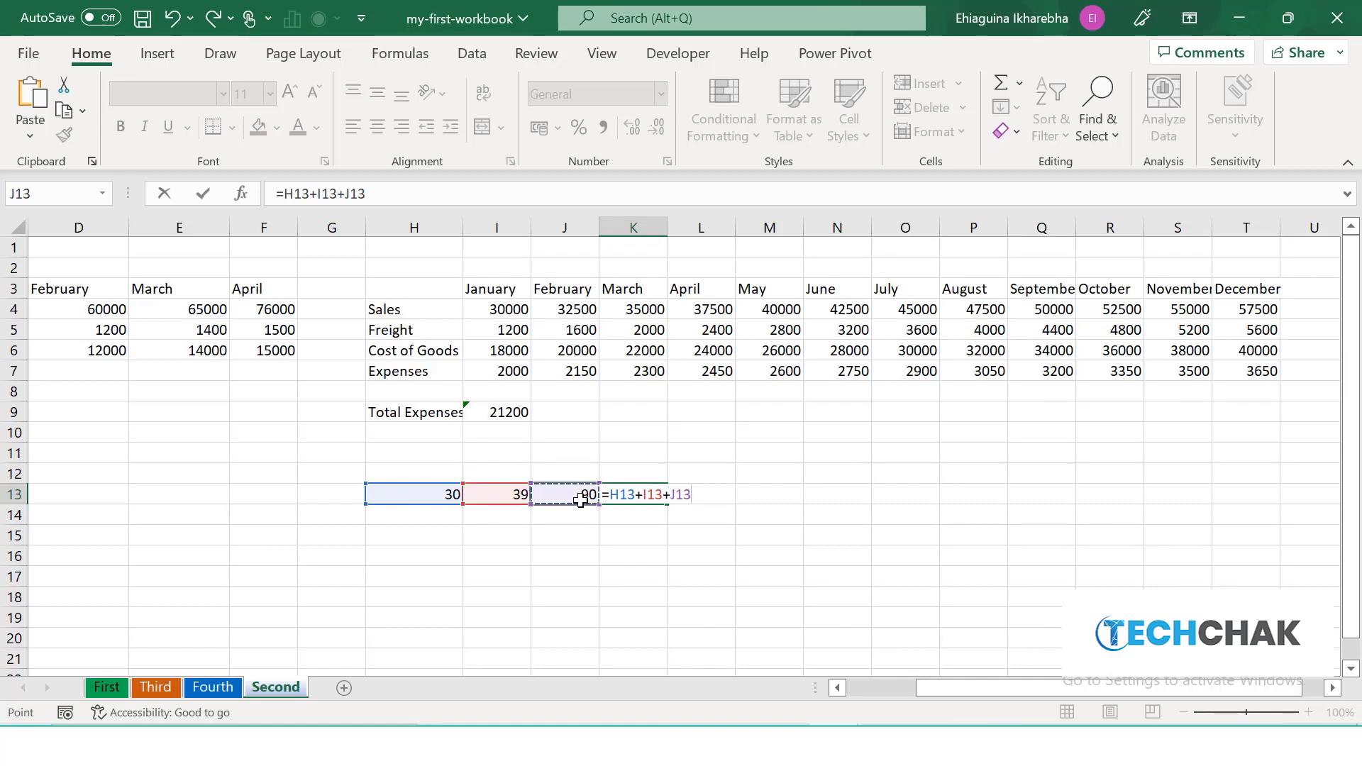
key("Return")
left_click(643, 492)
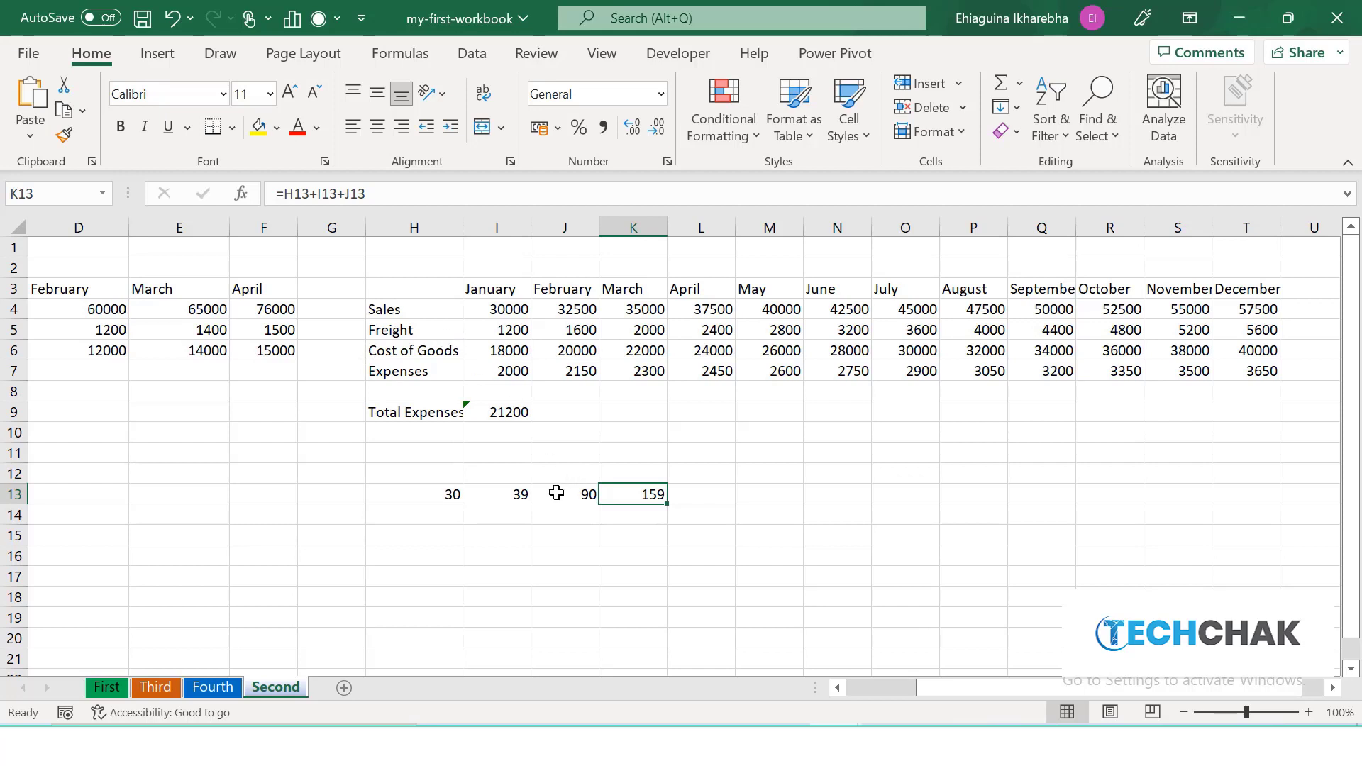
left_click(707, 497)
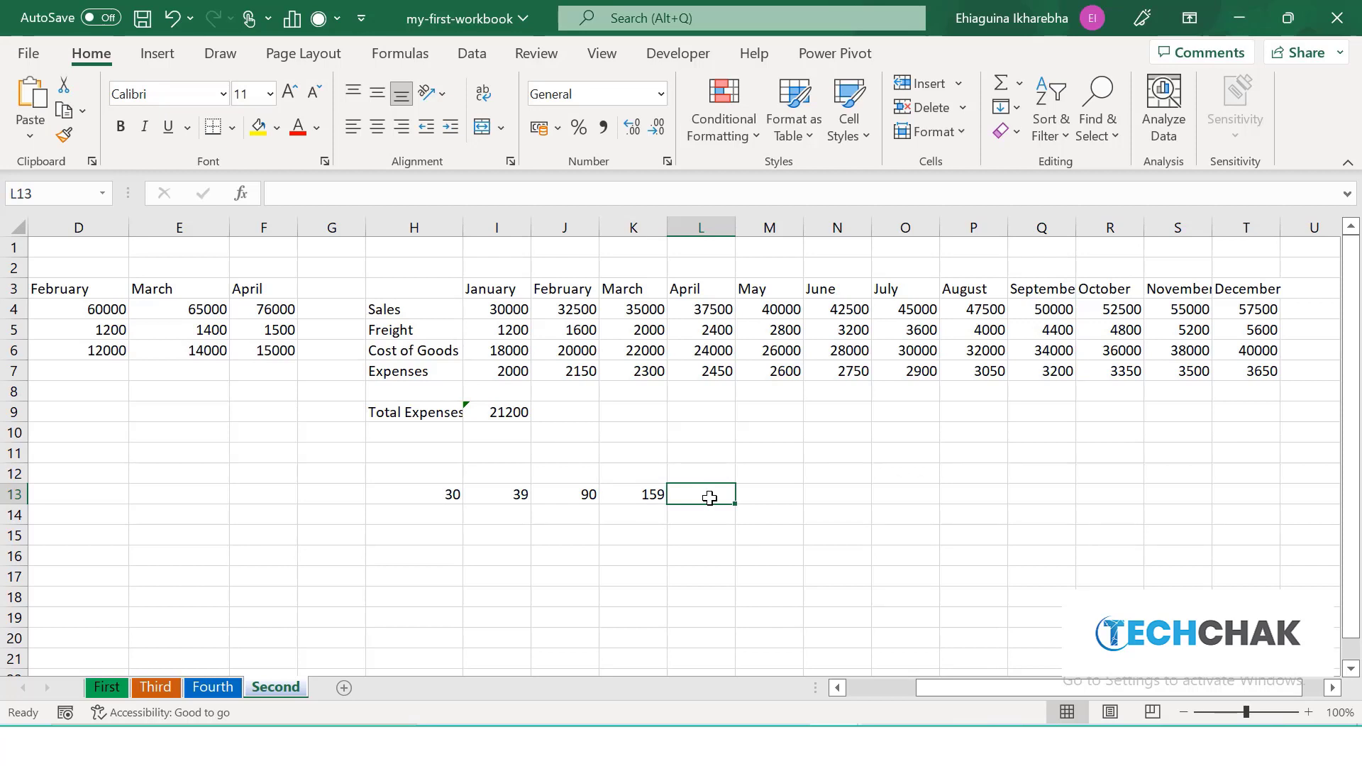
Abandon the partial H13:J13 range formula that was started in L13
type(":")
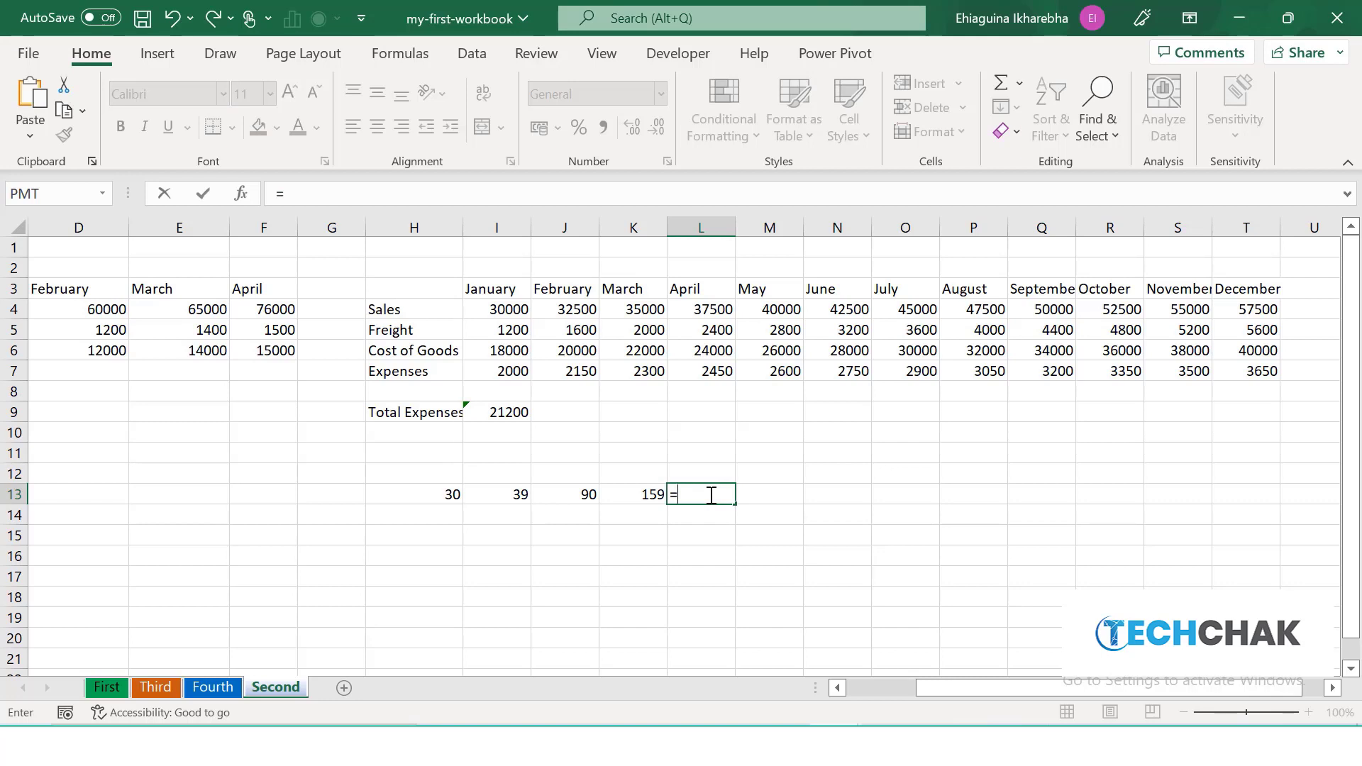
left_click(438, 494)
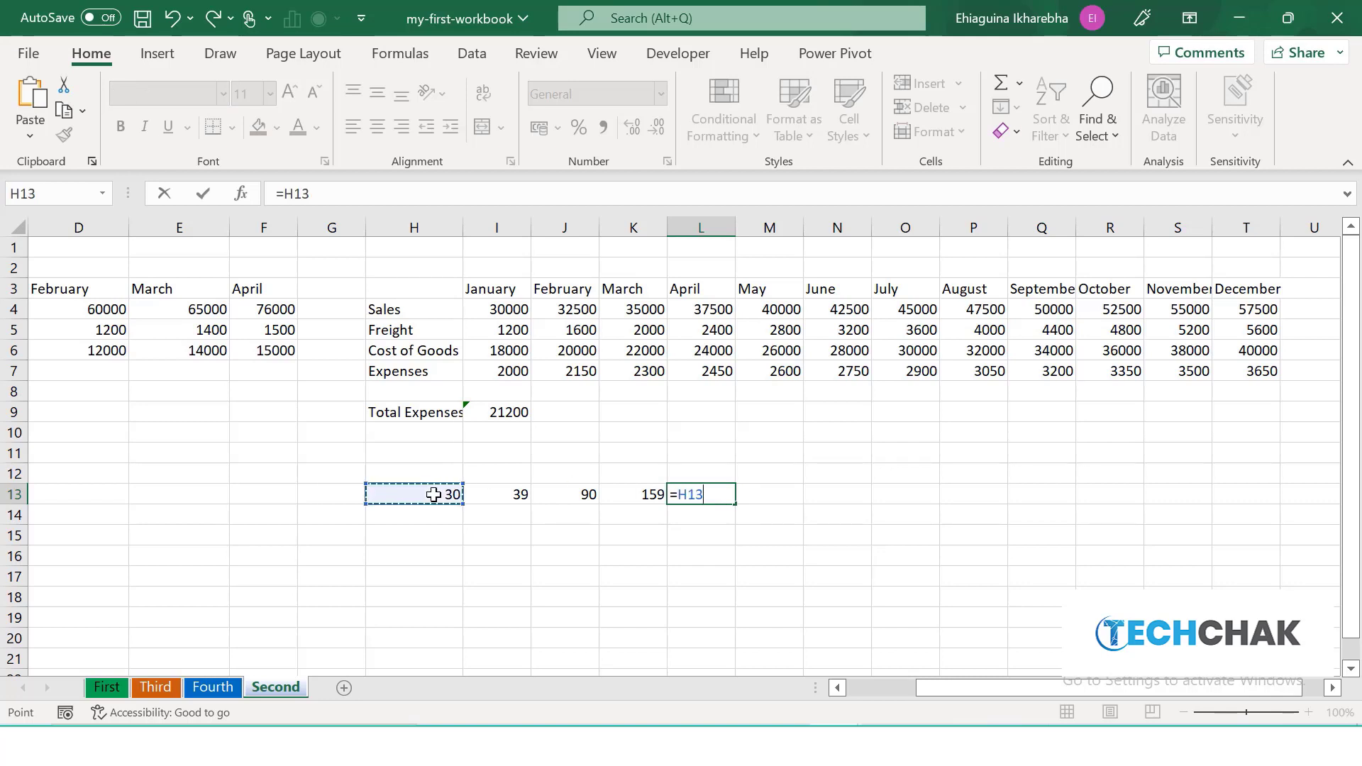
key("F8")
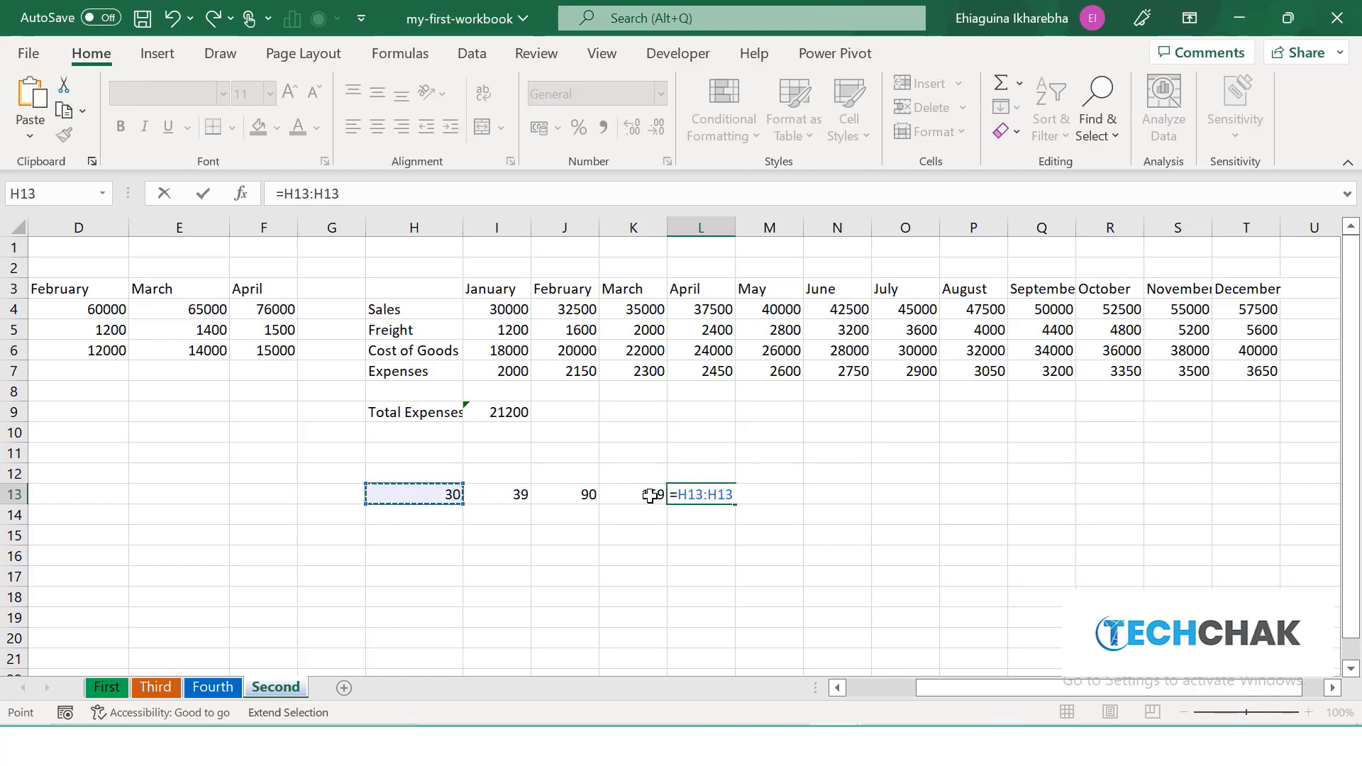
left_click(584, 495)
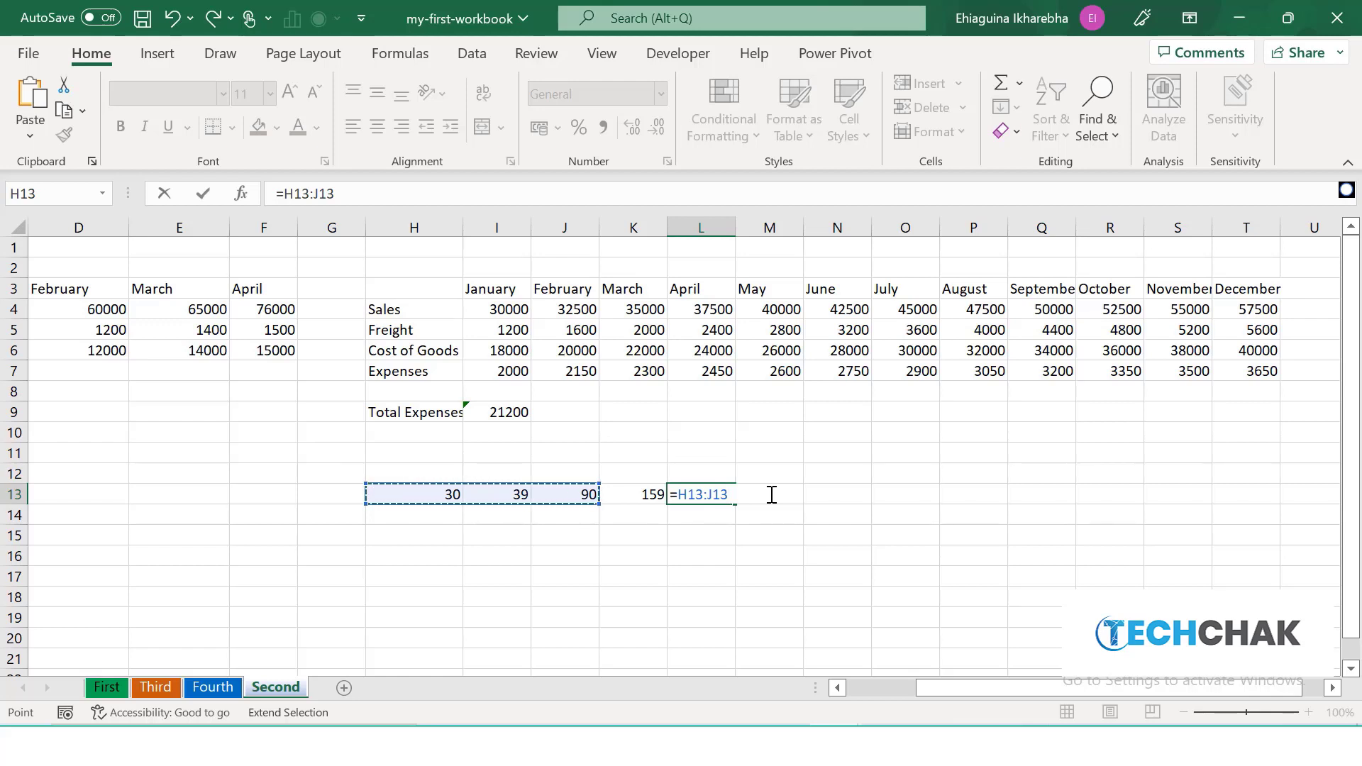
key("BackSpace")
key("BackSpace")
key("BackSpace")
key("BackSpace")
key("BackSpace")
key("BackSpace")
key("BackSpace")
key("BackSpace")
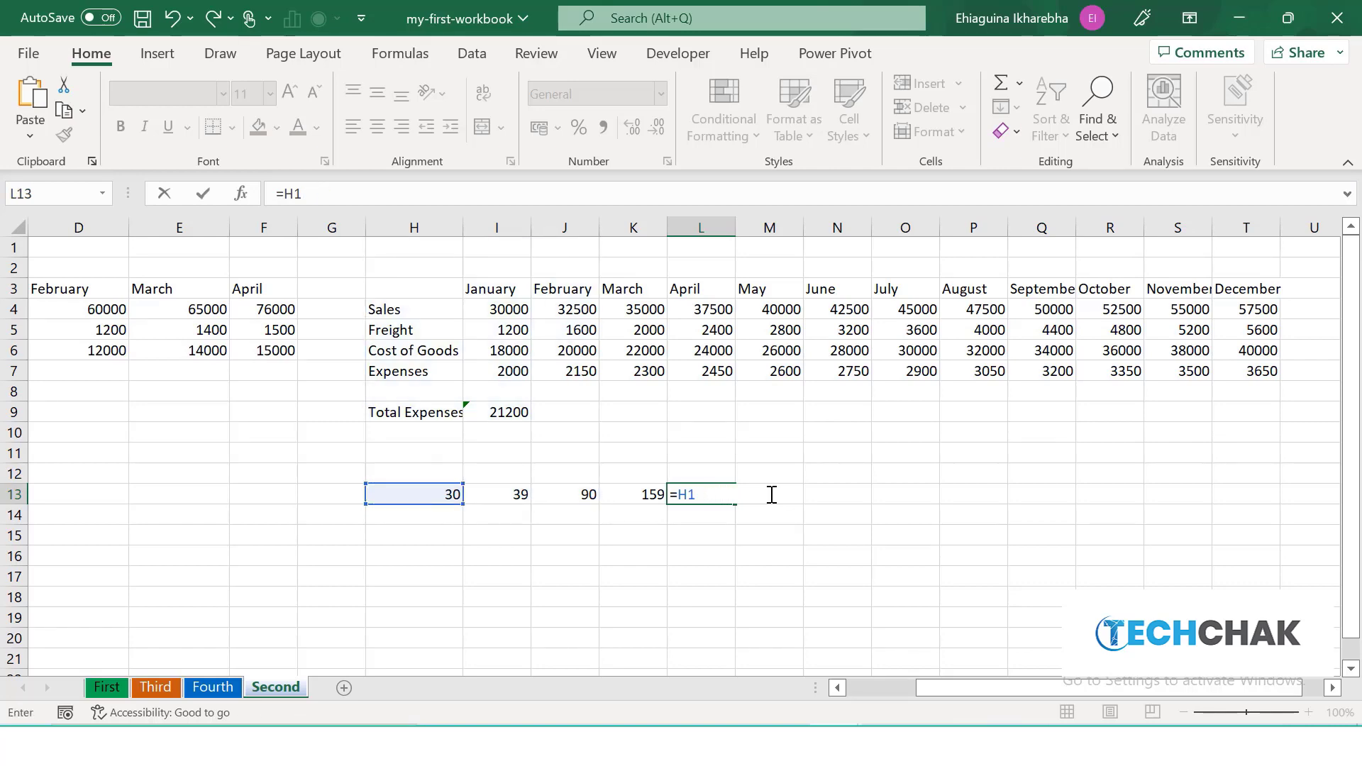
Clear the practice values and the 159 sum in G12:L17, returning to January's total in I9
left_click(644, 491)
double_click(643, 491)
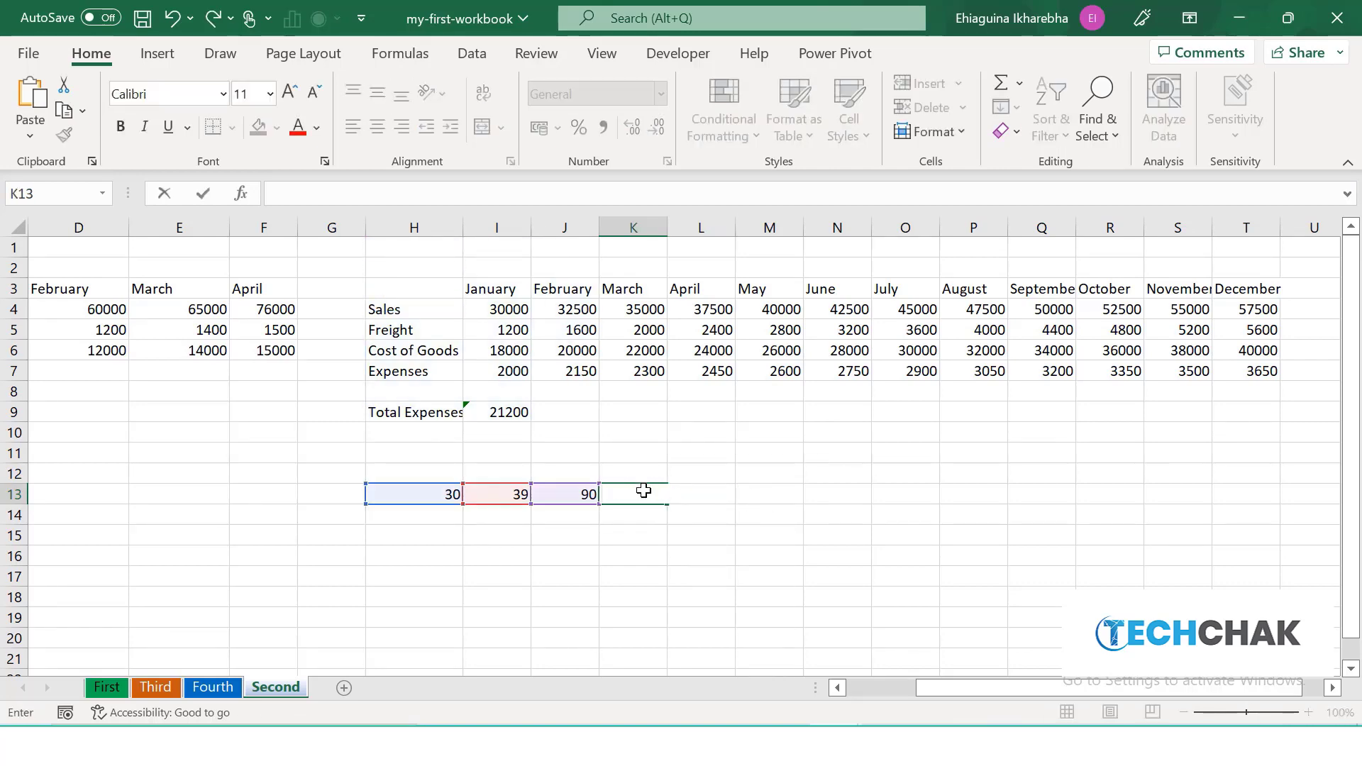
left_click_drag(316, 469, 716, 575)
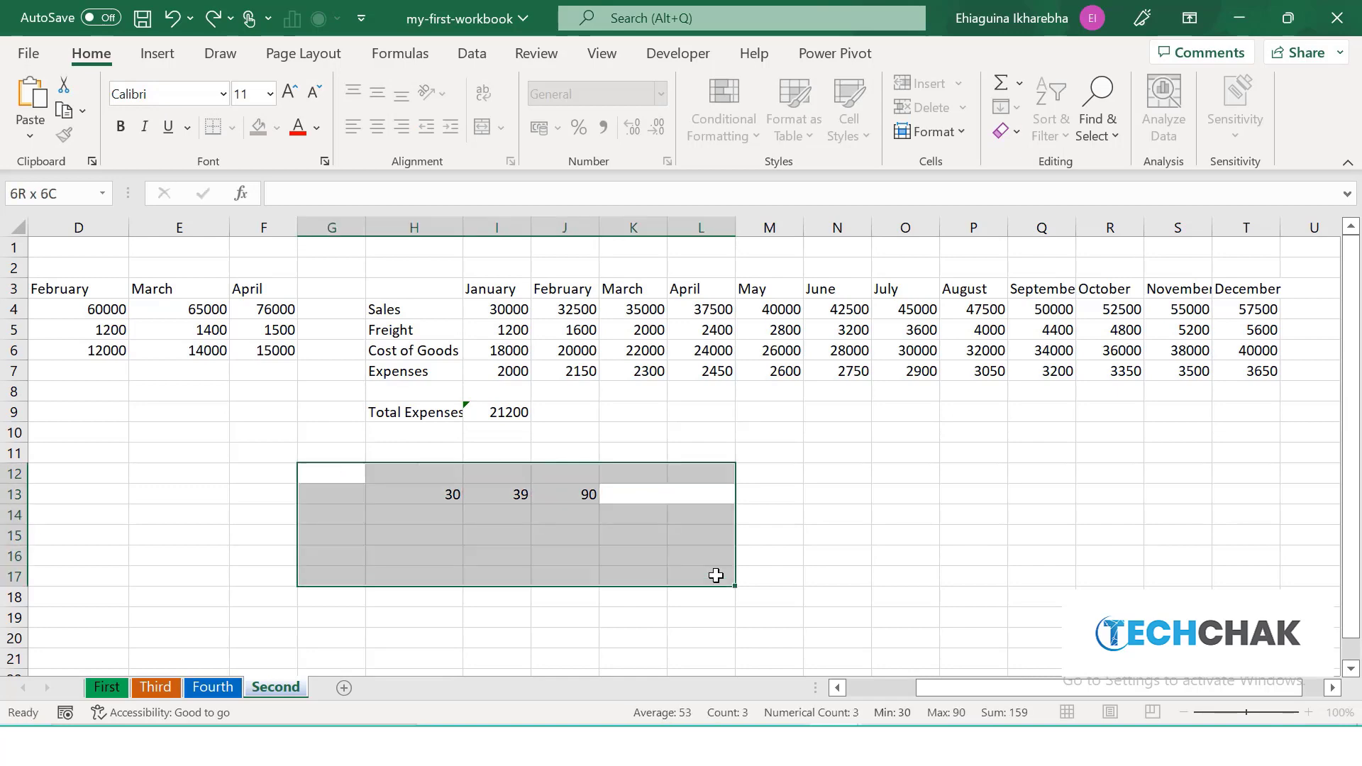
key("Delete")
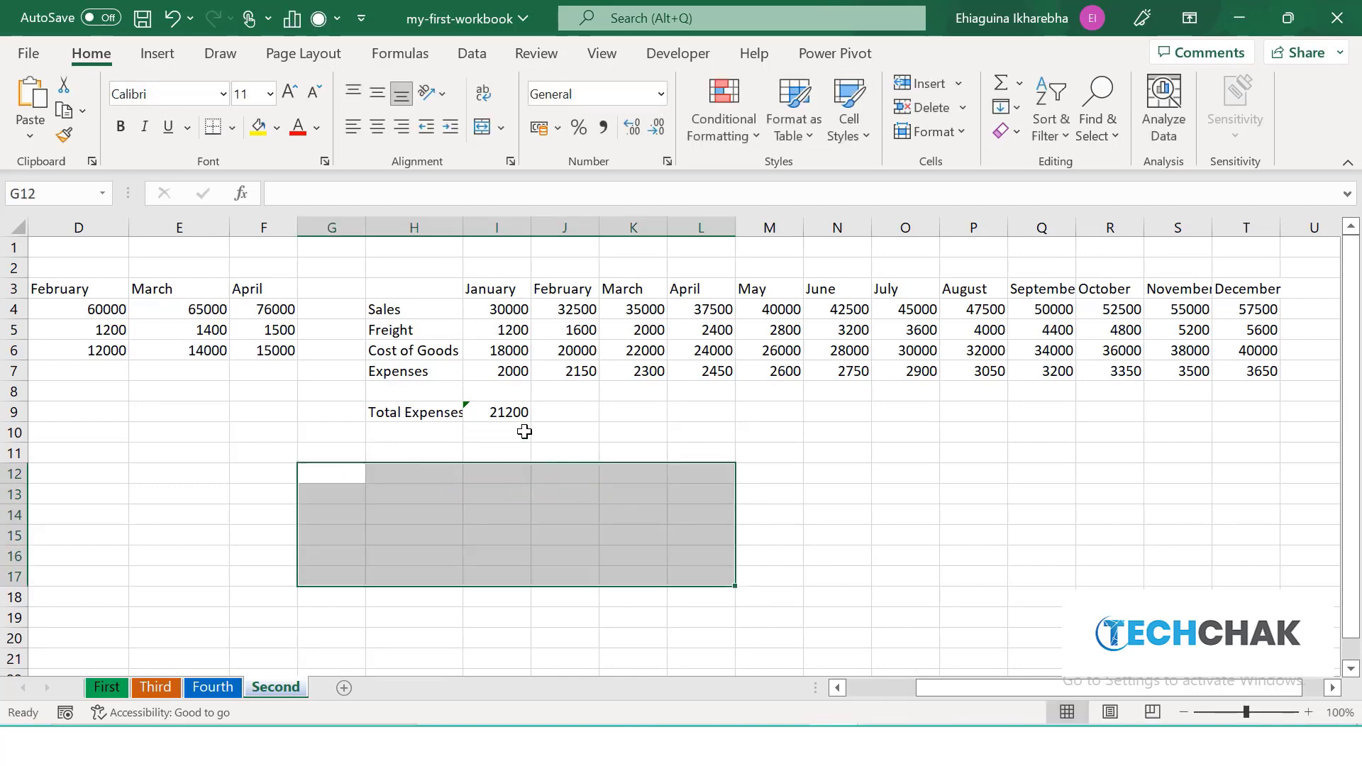
left_click(509, 410)
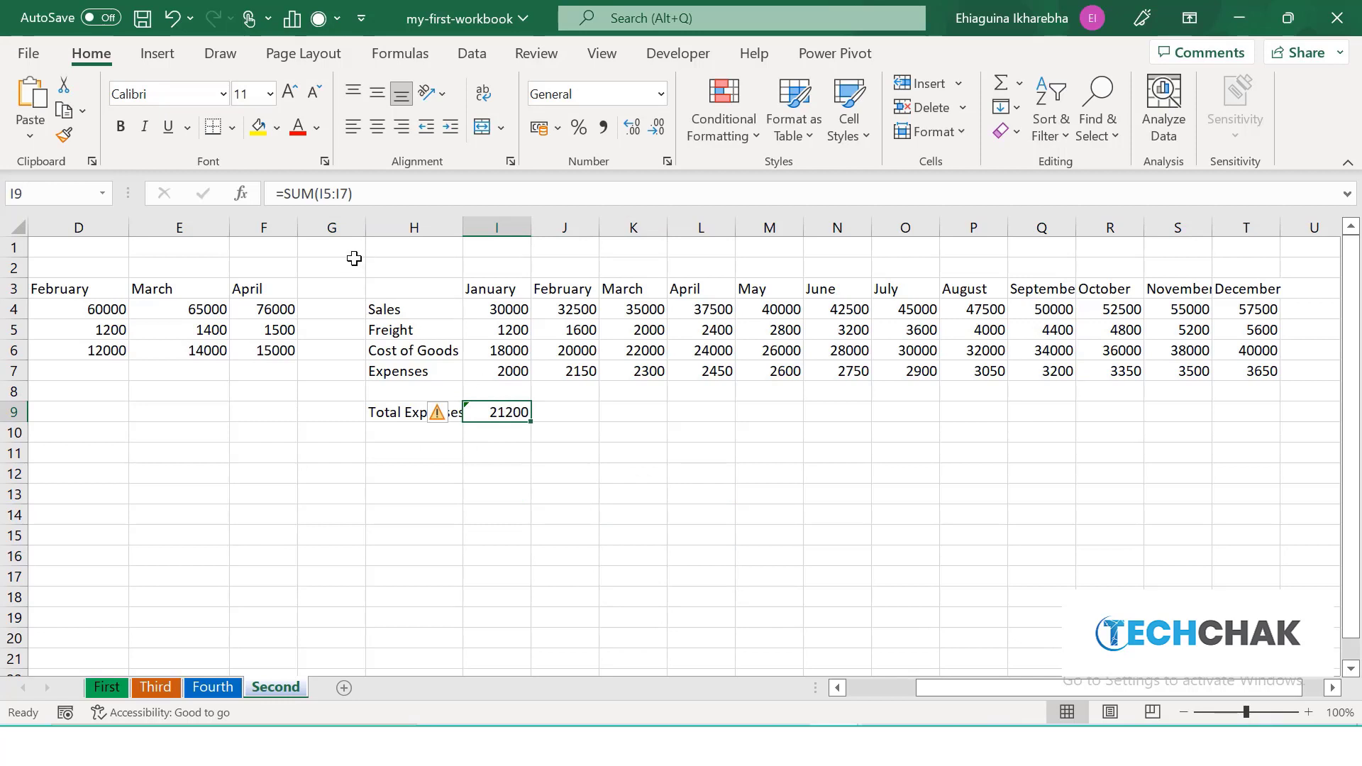
Re-commit =SUM(I5:I7) in I9 and fill it right to T9, ending at 49250
left_click(284, 194)
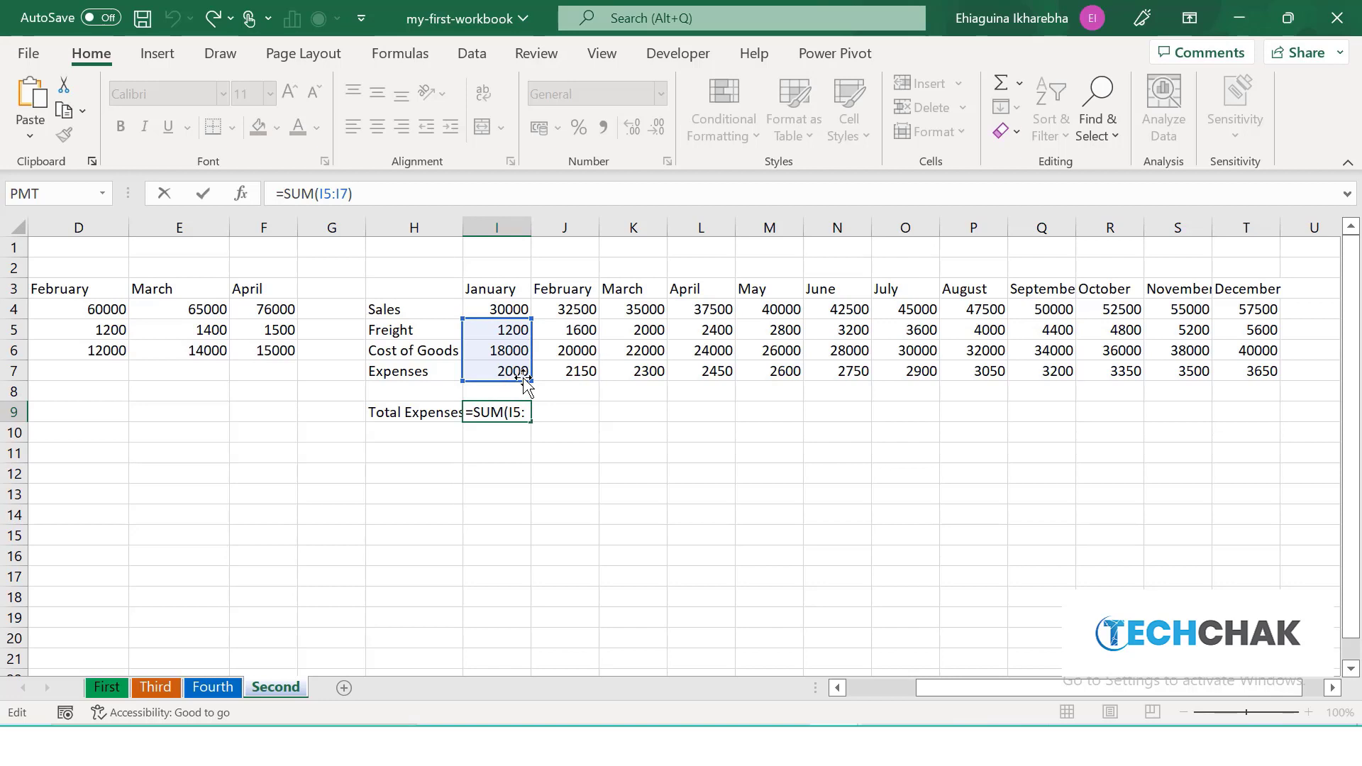
key("Return")
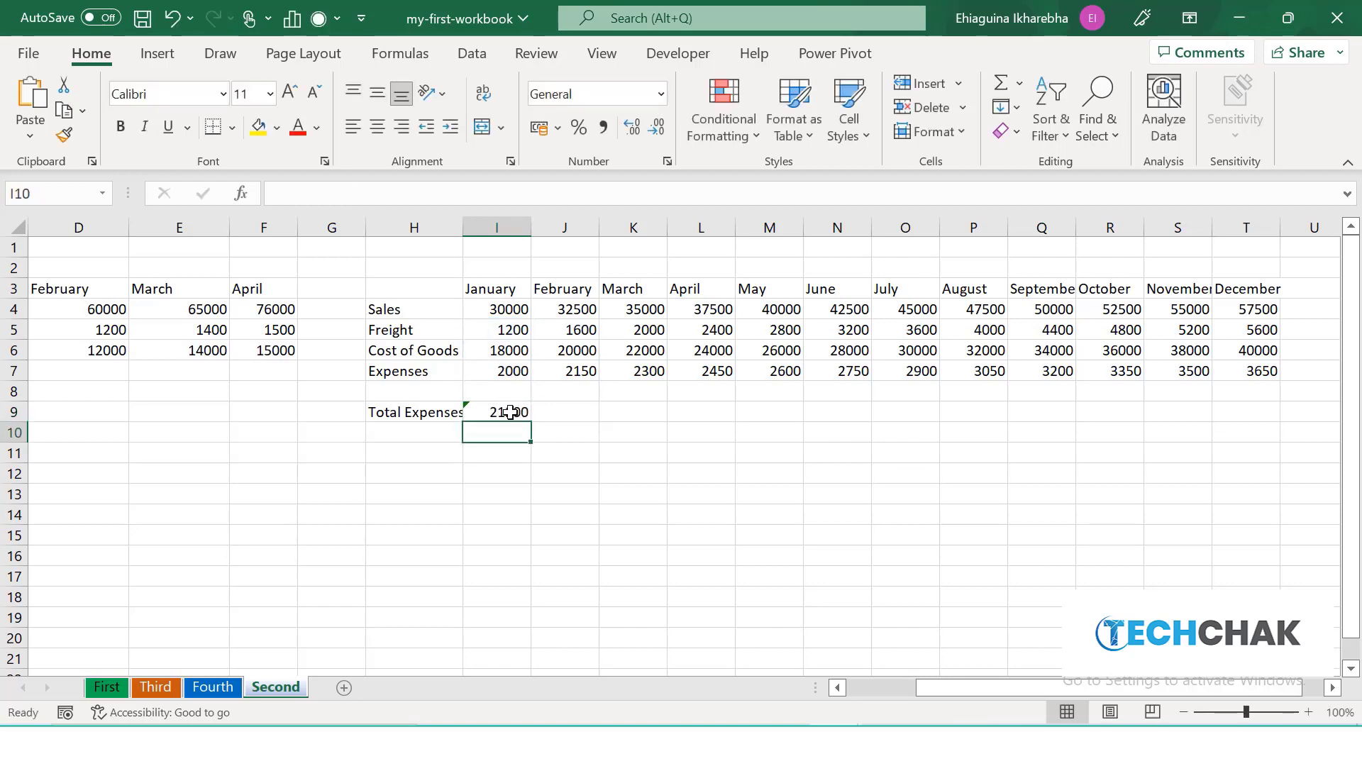
left_click(510, 412)
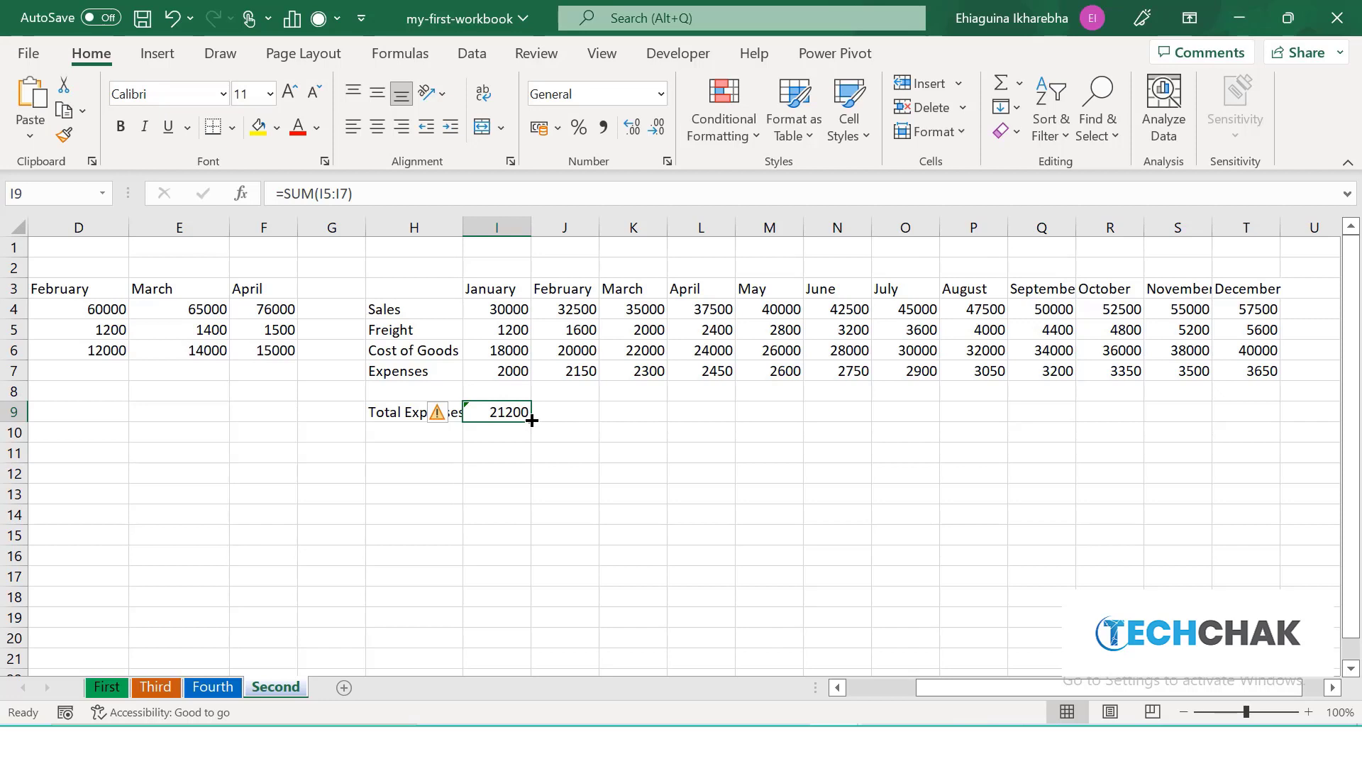
left_click_drag(532, 421, 1266, 435)
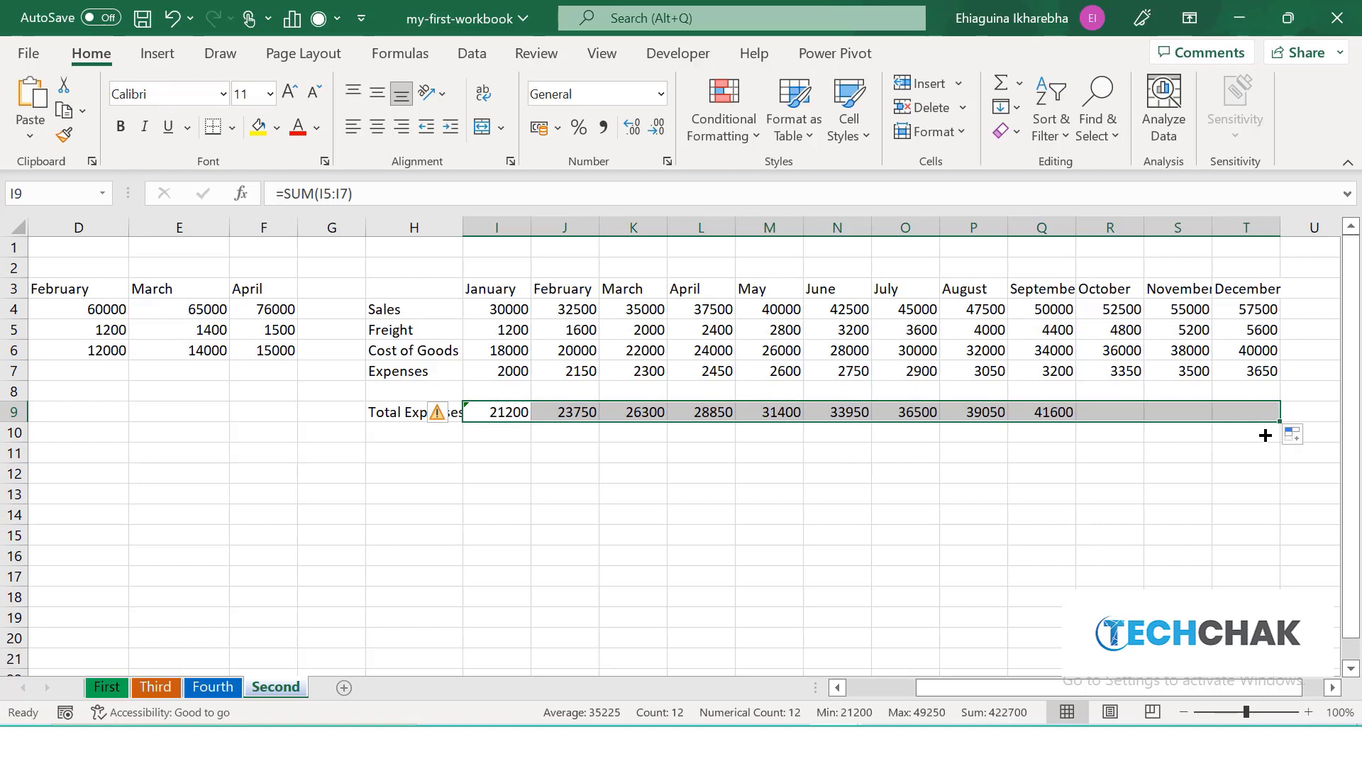
left_click(1115, 500)
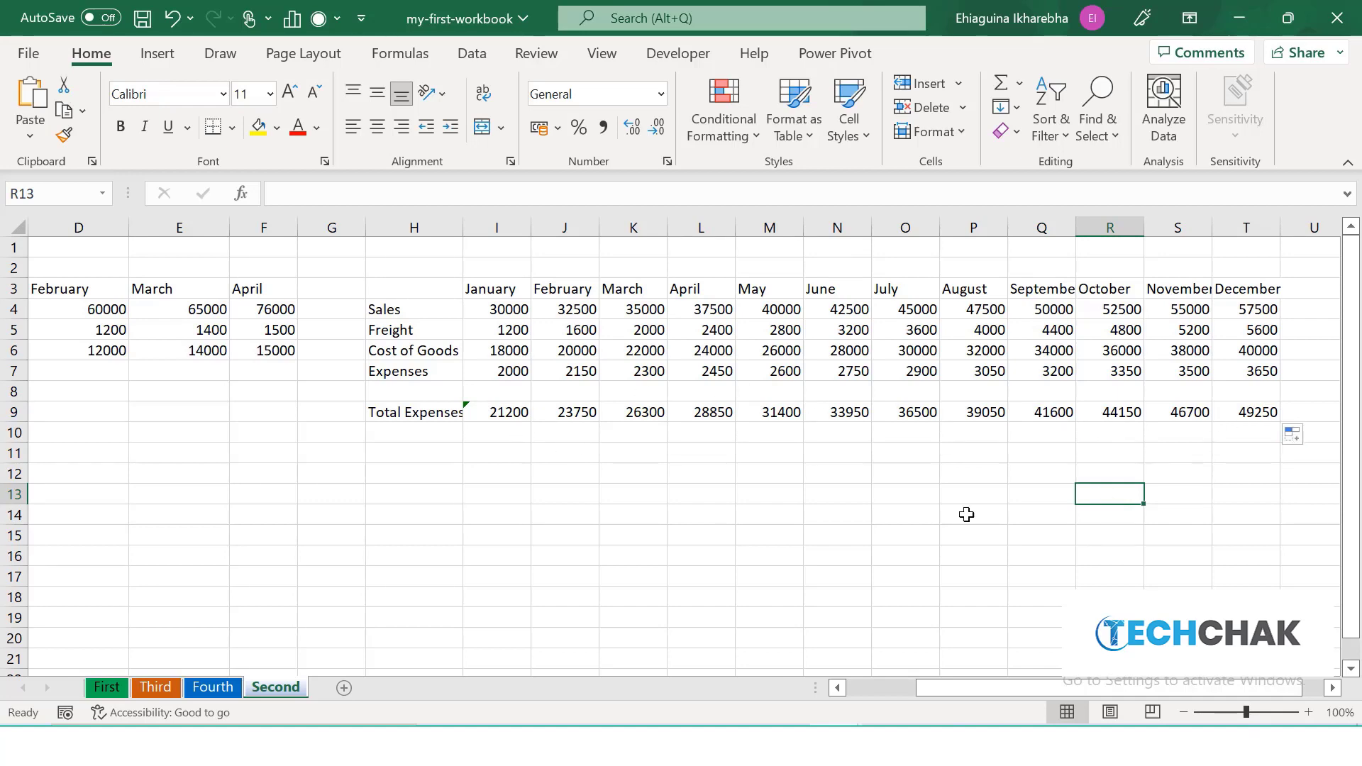
Add a Profit label and enter =I4-I9 for January, giving 8800
double_click(396, 434)
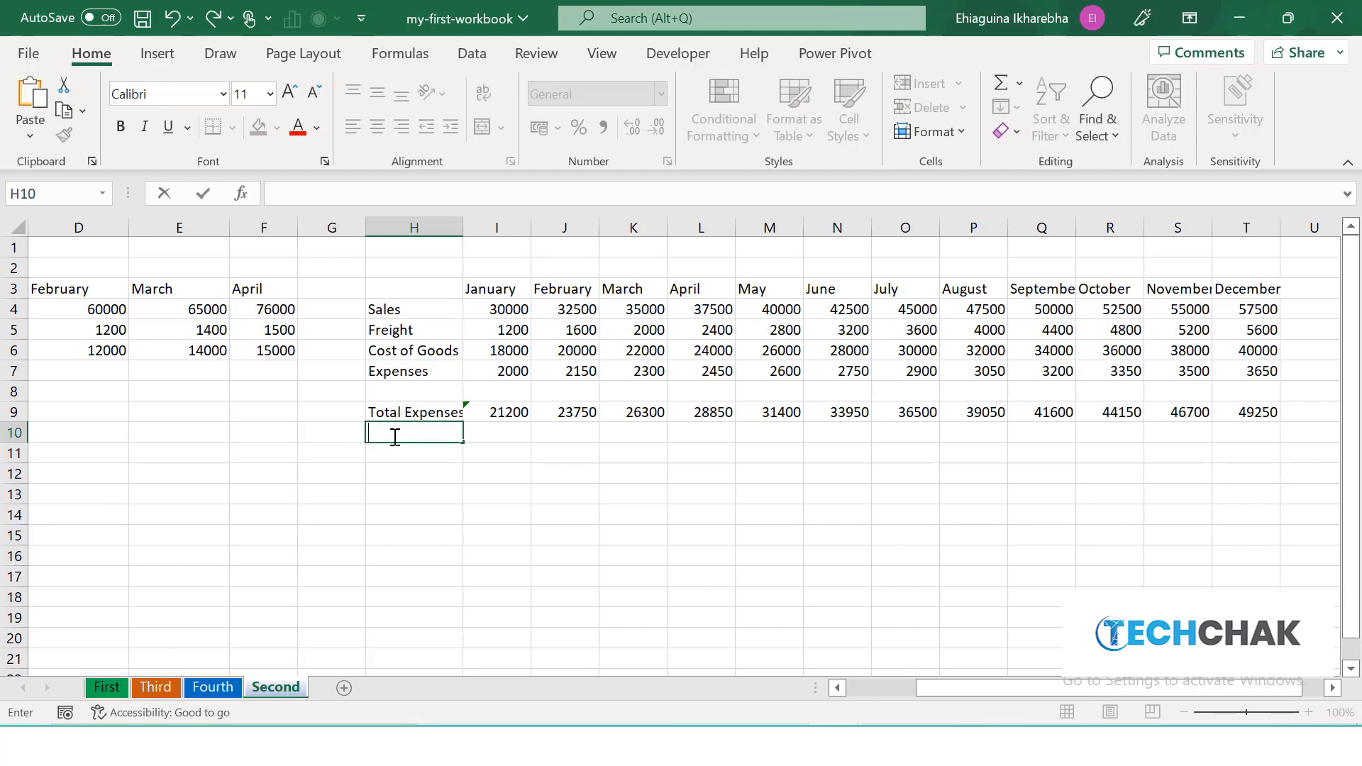
type("Profit")
left_click(507, 429)
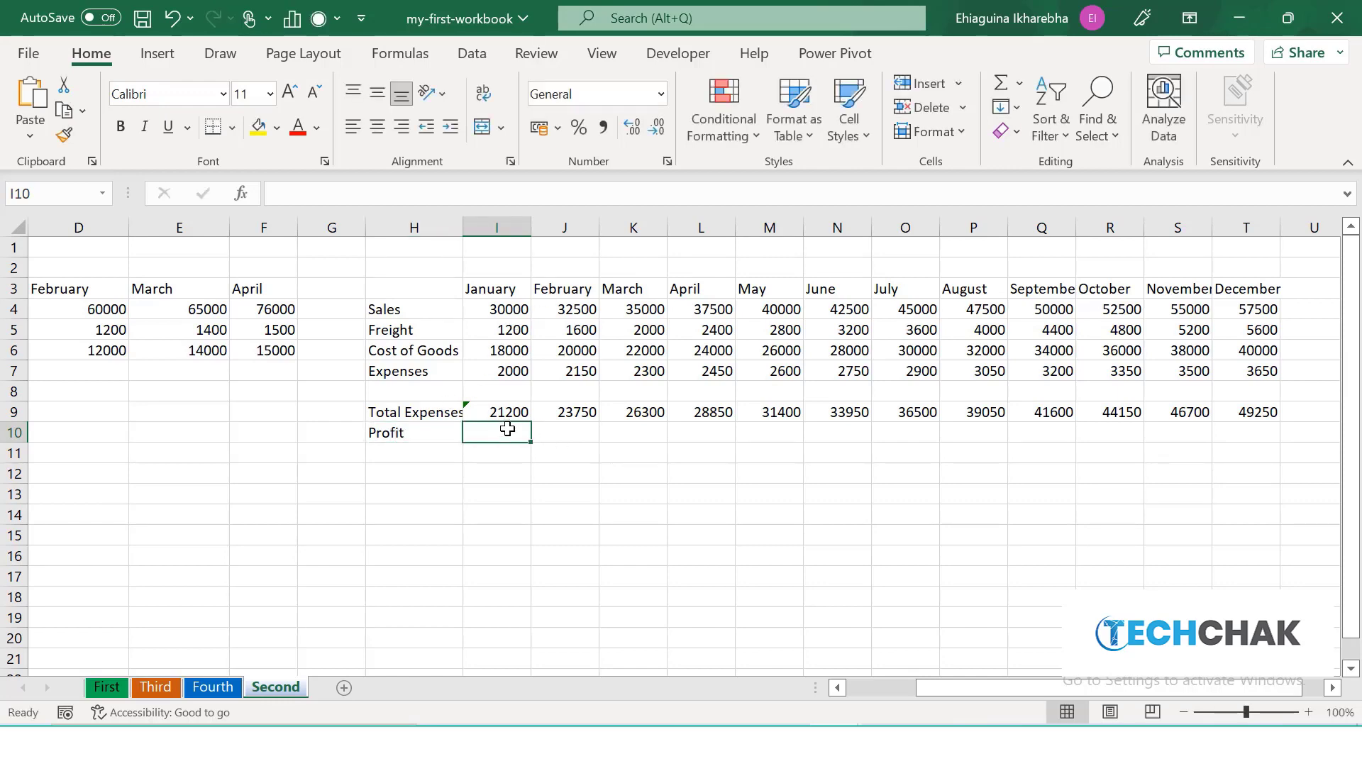
type("=")
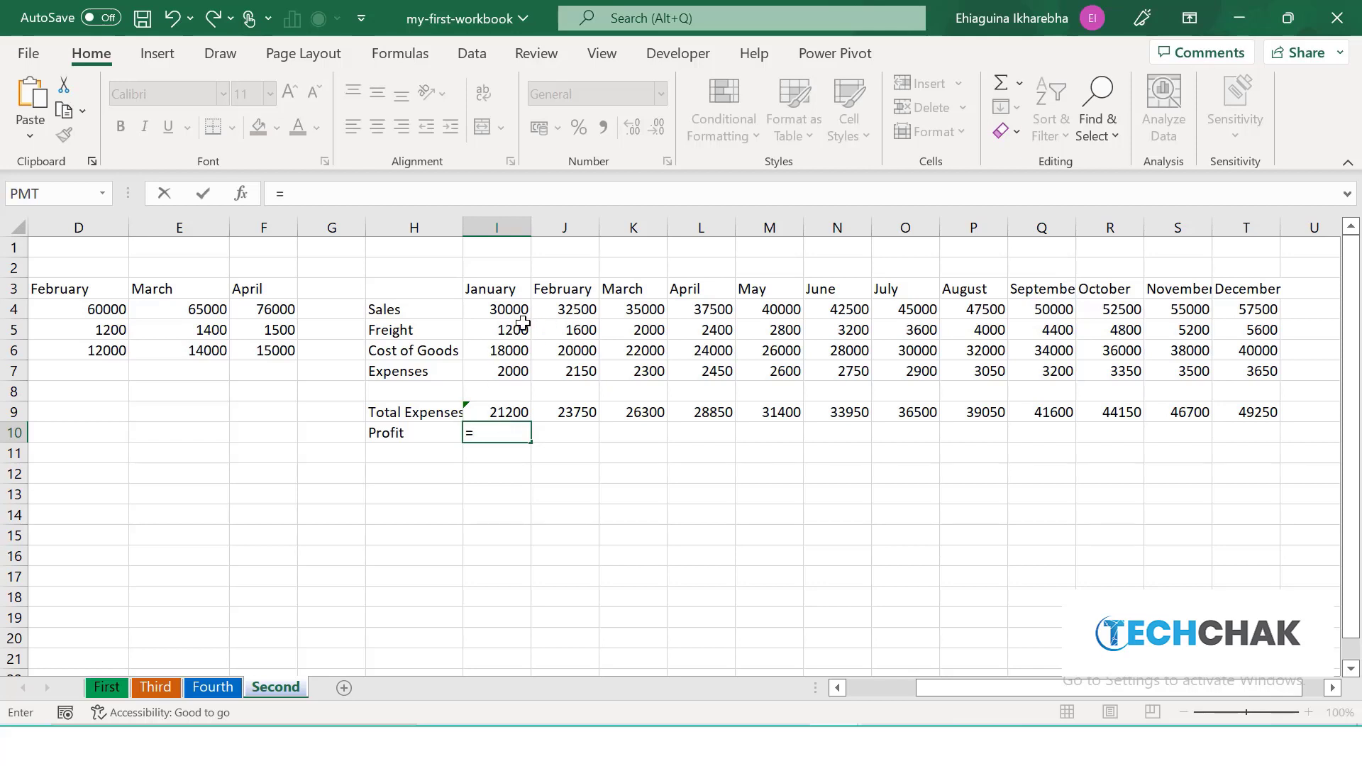
left_click(517, 310)
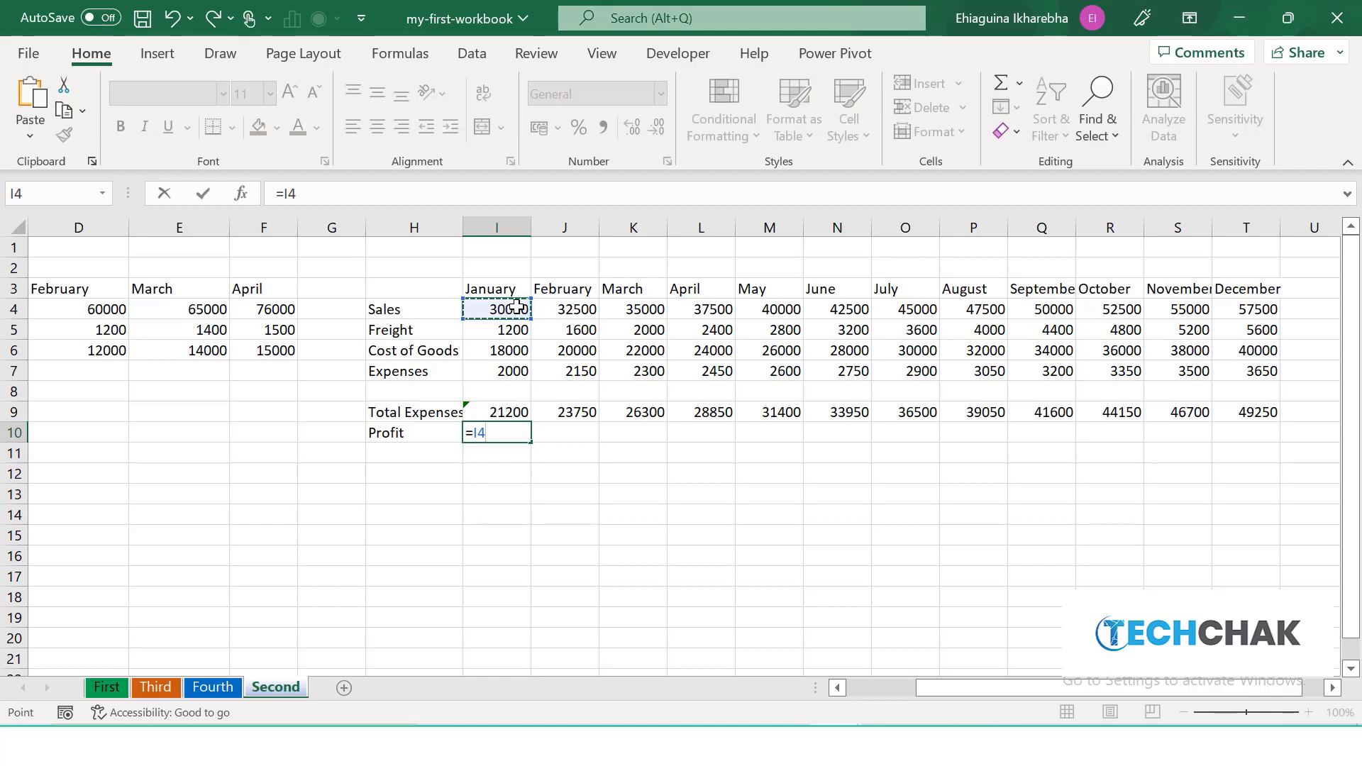
type("-")
left_click(504, 410)
key("Return")
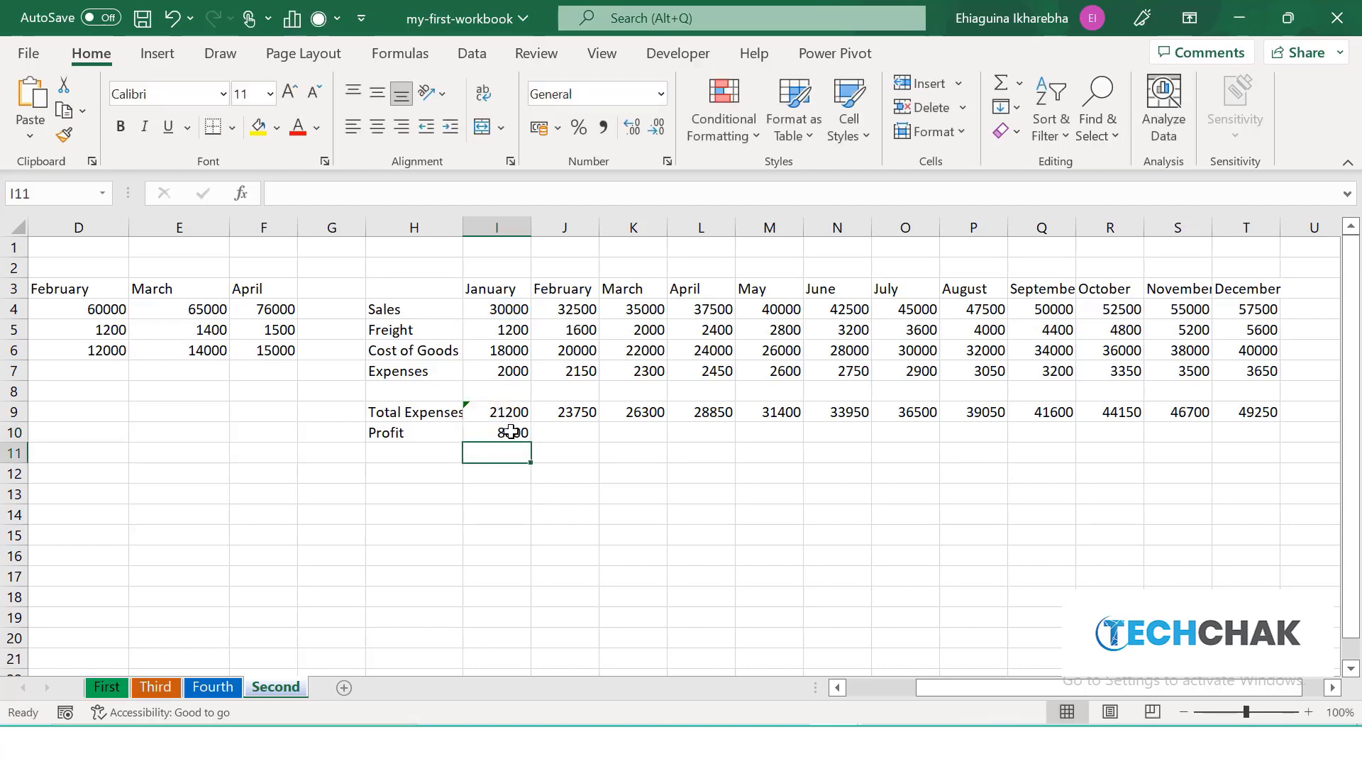
Fill the Profit formula across to December, ending at 8250
left_click(504, 433)
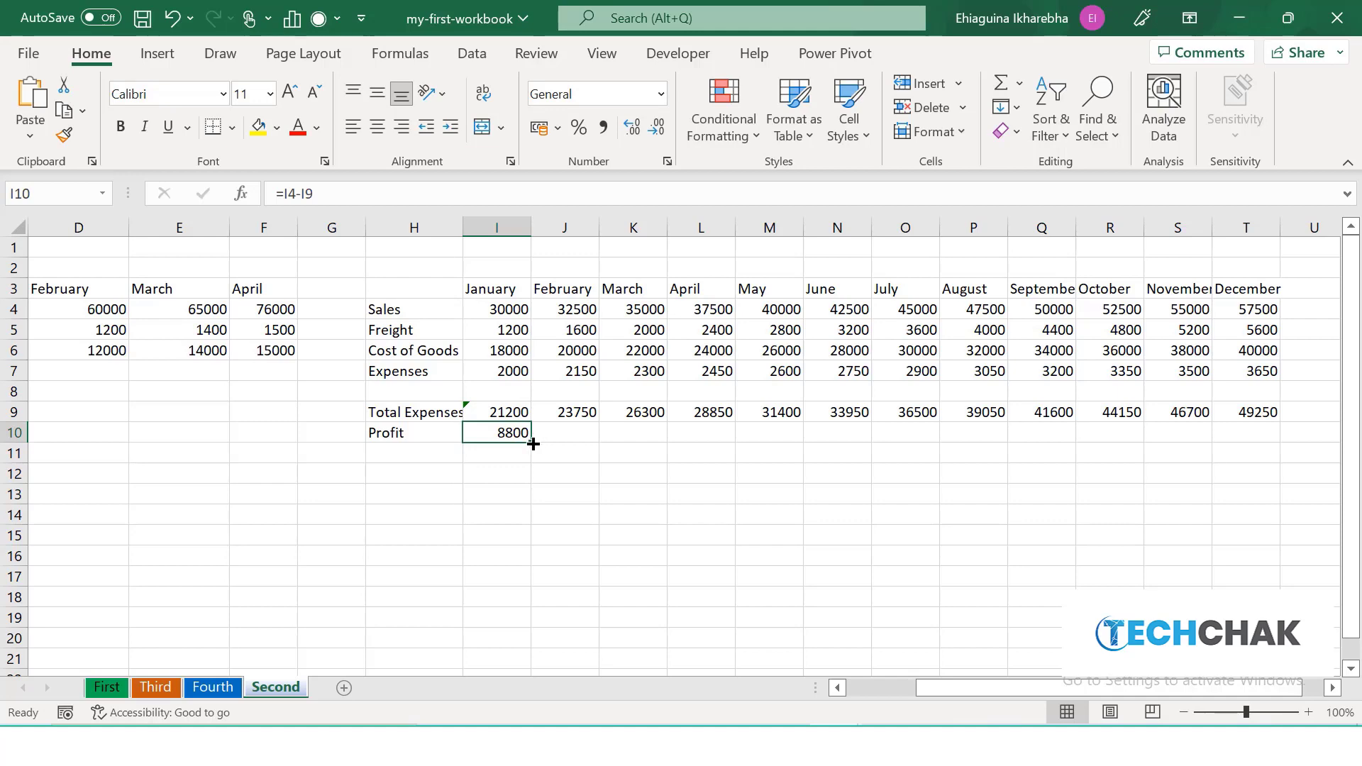
left_click_drag(532, 444, 1275, 486)
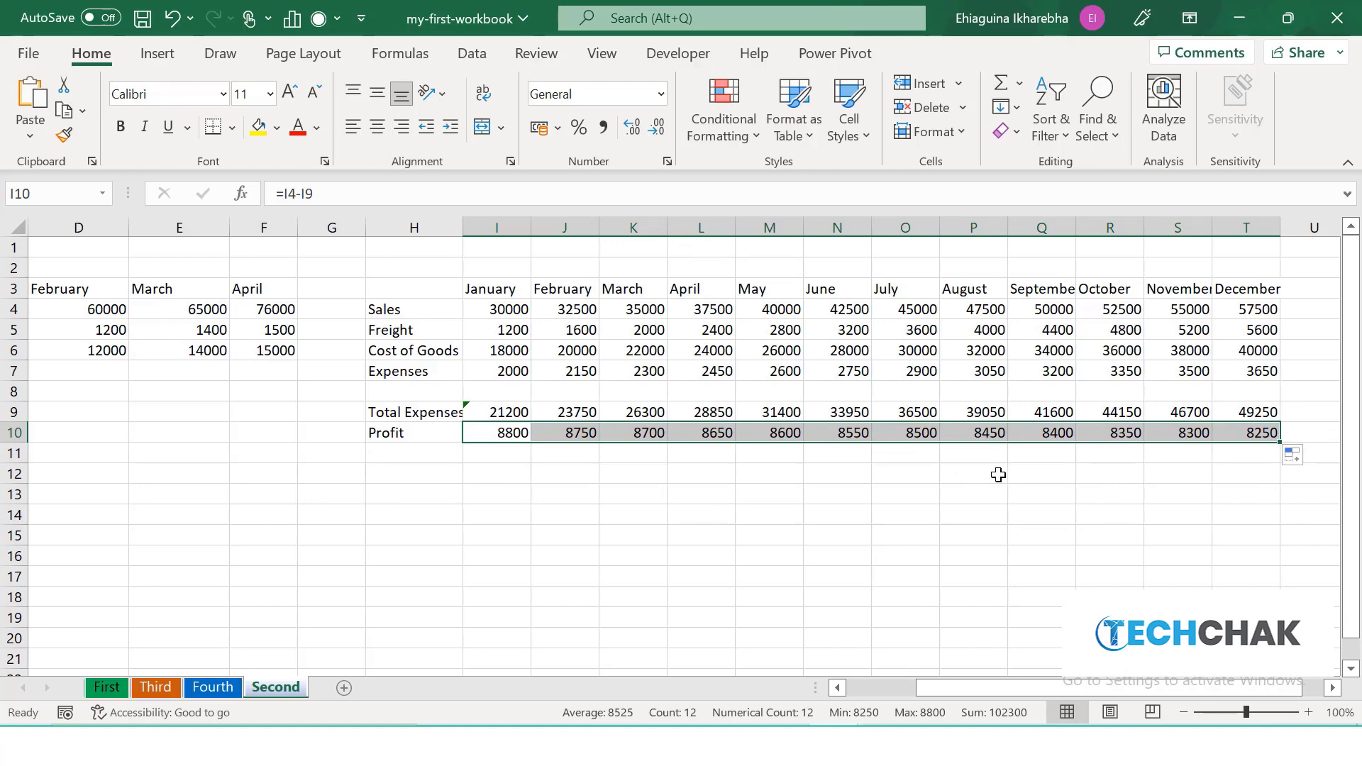
left_click(396, 456)
Label the row under Profit as Tax
double_click(398, 457)
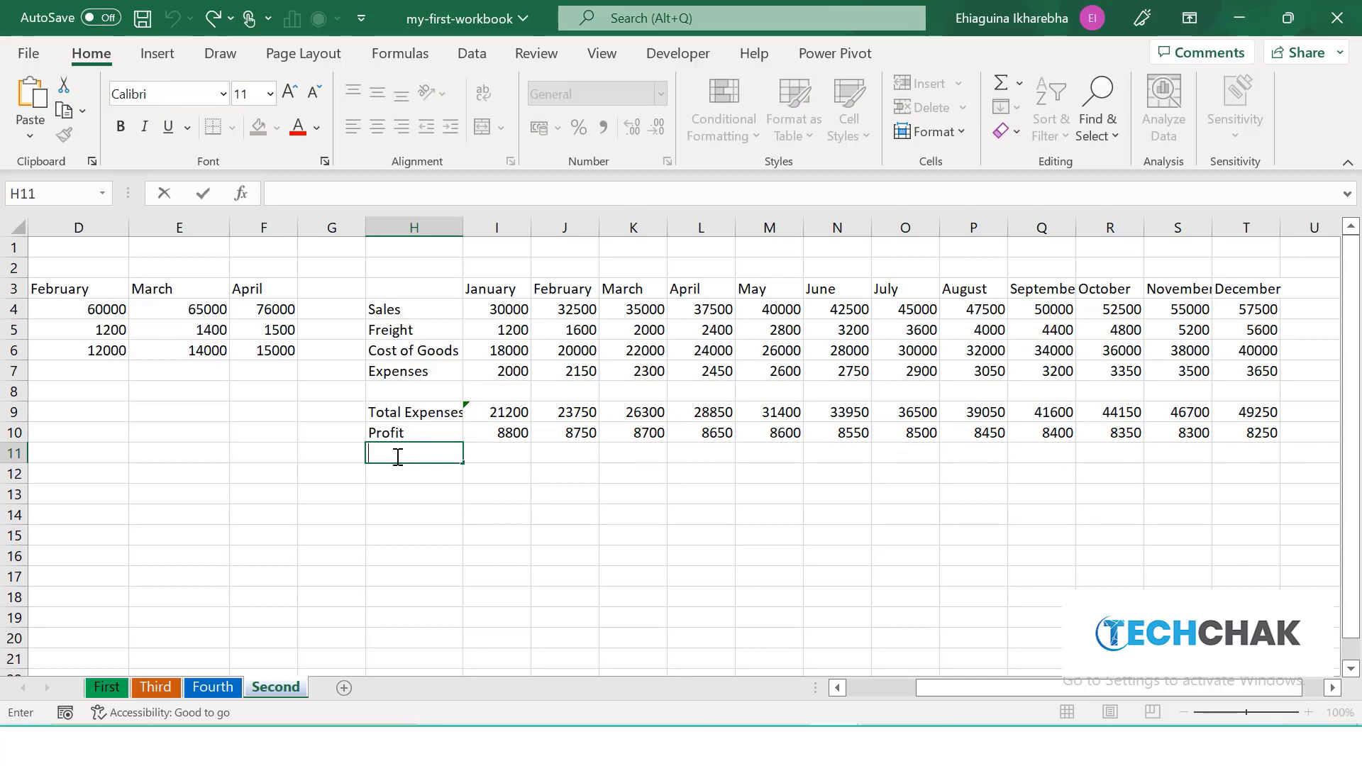
type("Tax")
key("F2")
left_click(512, 484)
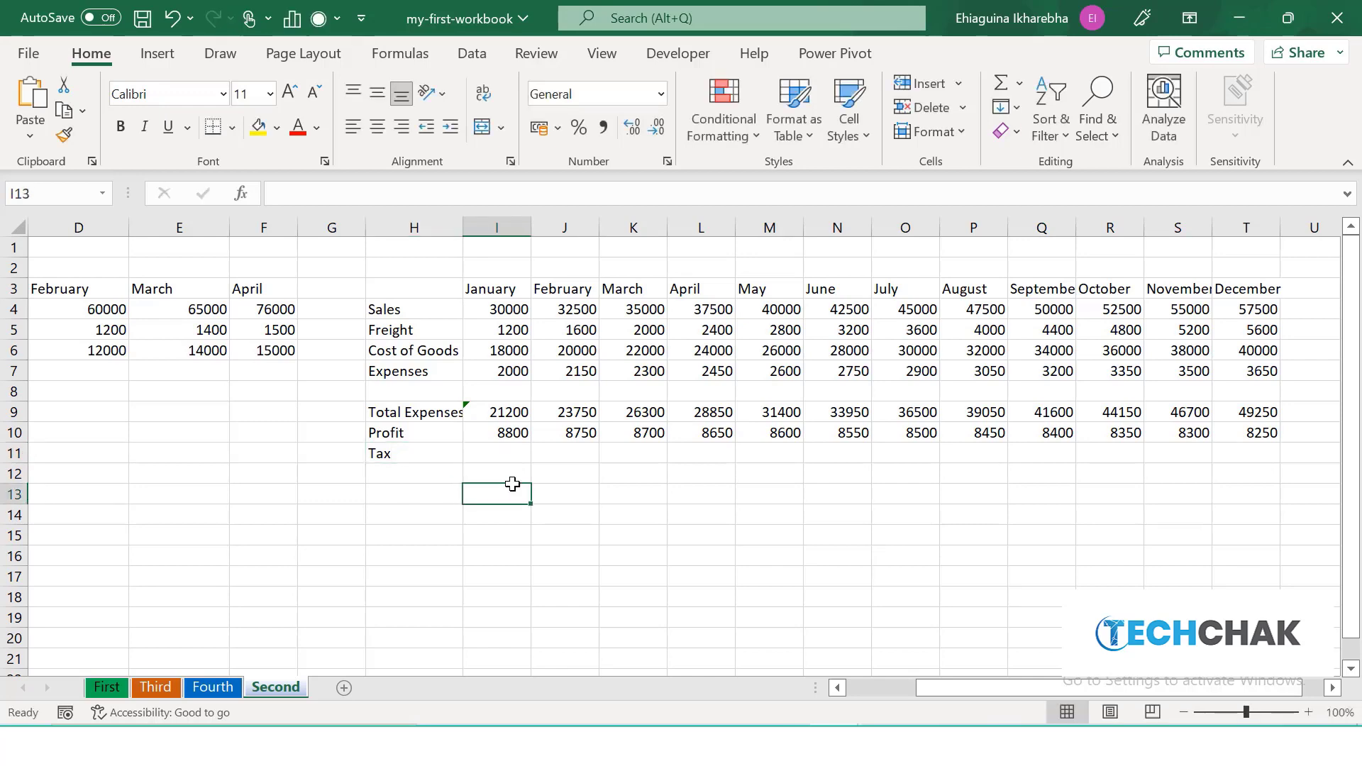
Enter =I10*0.05 in I11 and fill it to December, from 440 to 412.5
left_click(514, 454)
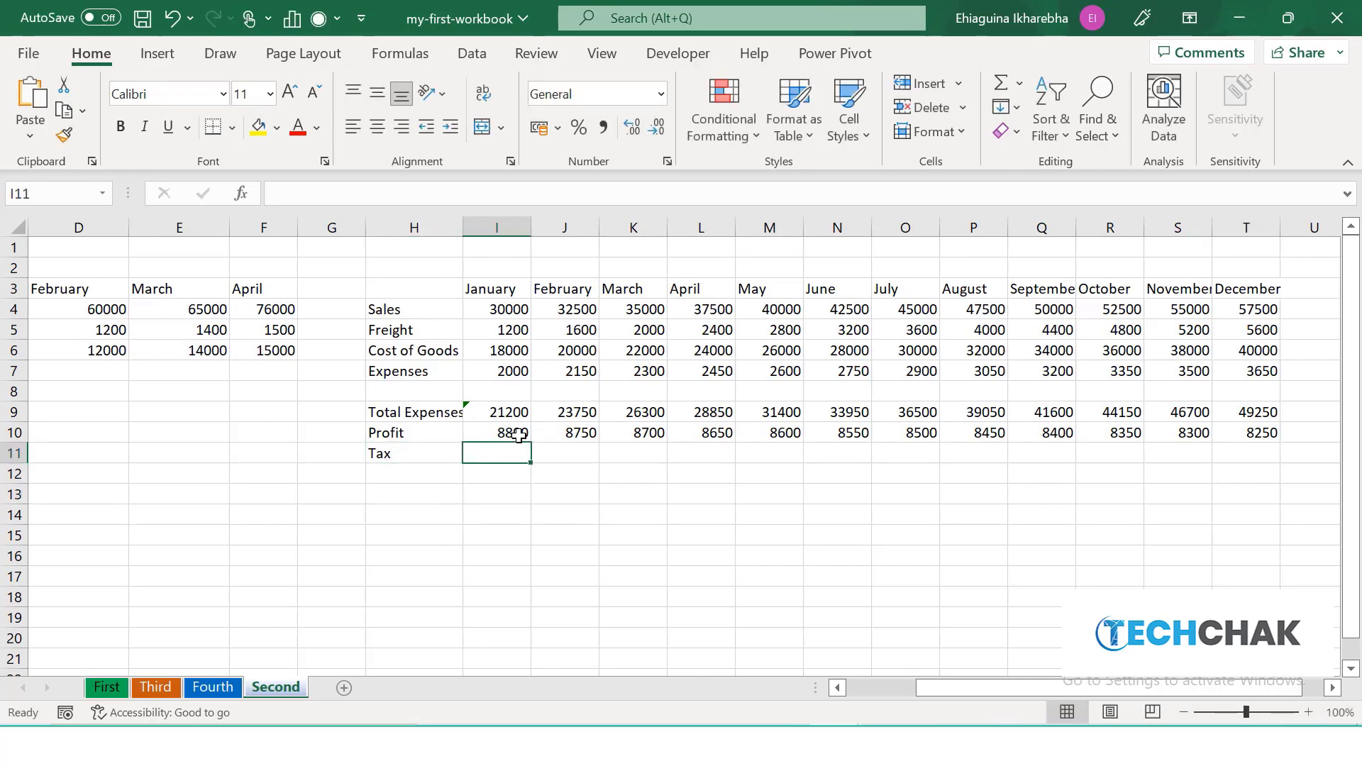
double_click(509, 450)
type("=")
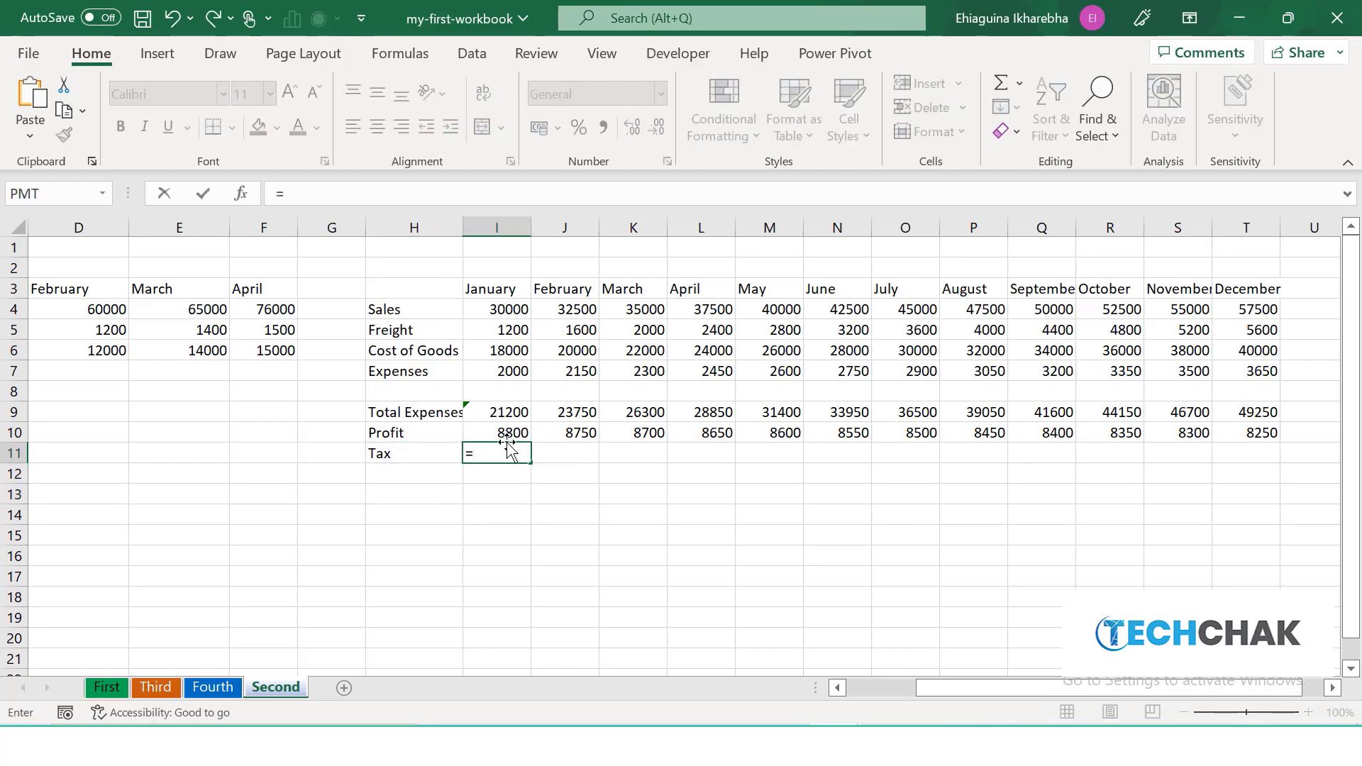
left_click(511, 434)
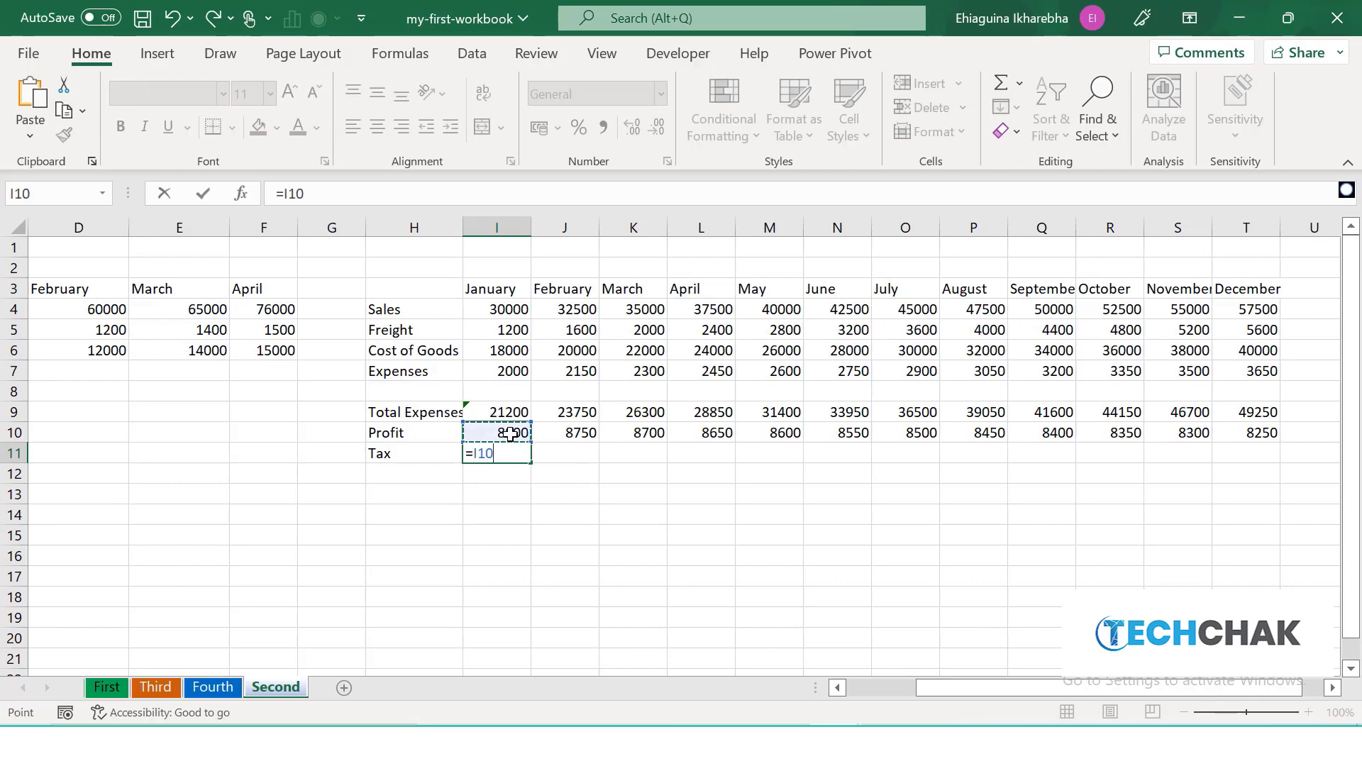
type("*")
type("0.0")
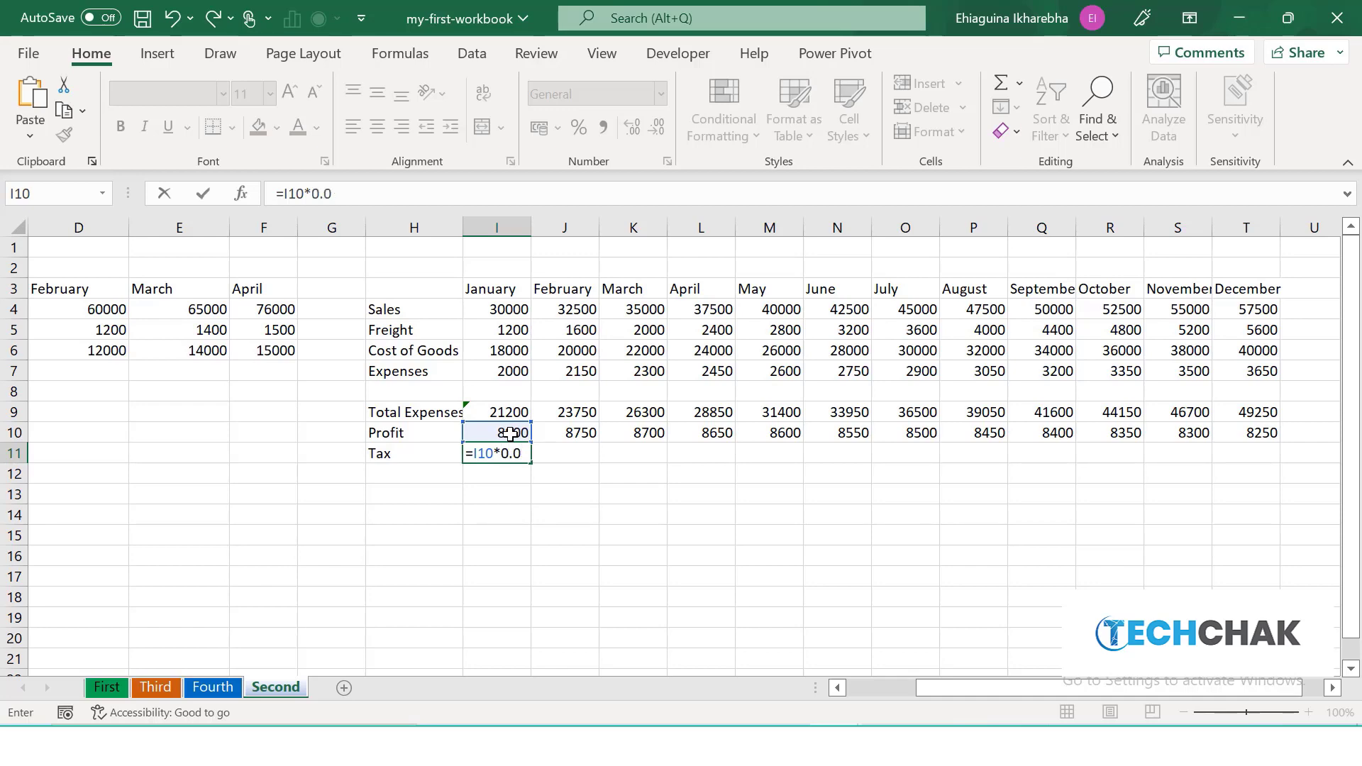
type("5")
key("Return")
left_click(500, 458)
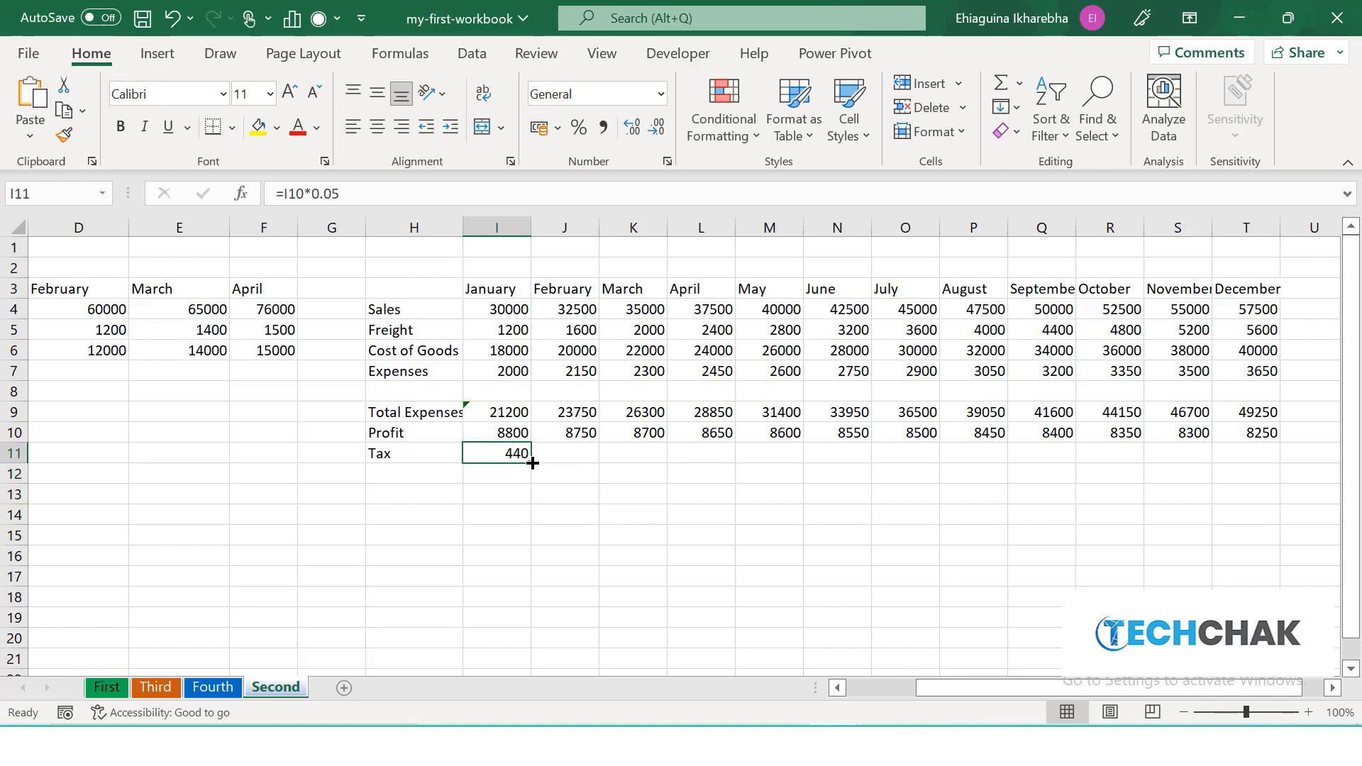
left_click_drag(532, 462, 1268, 506)
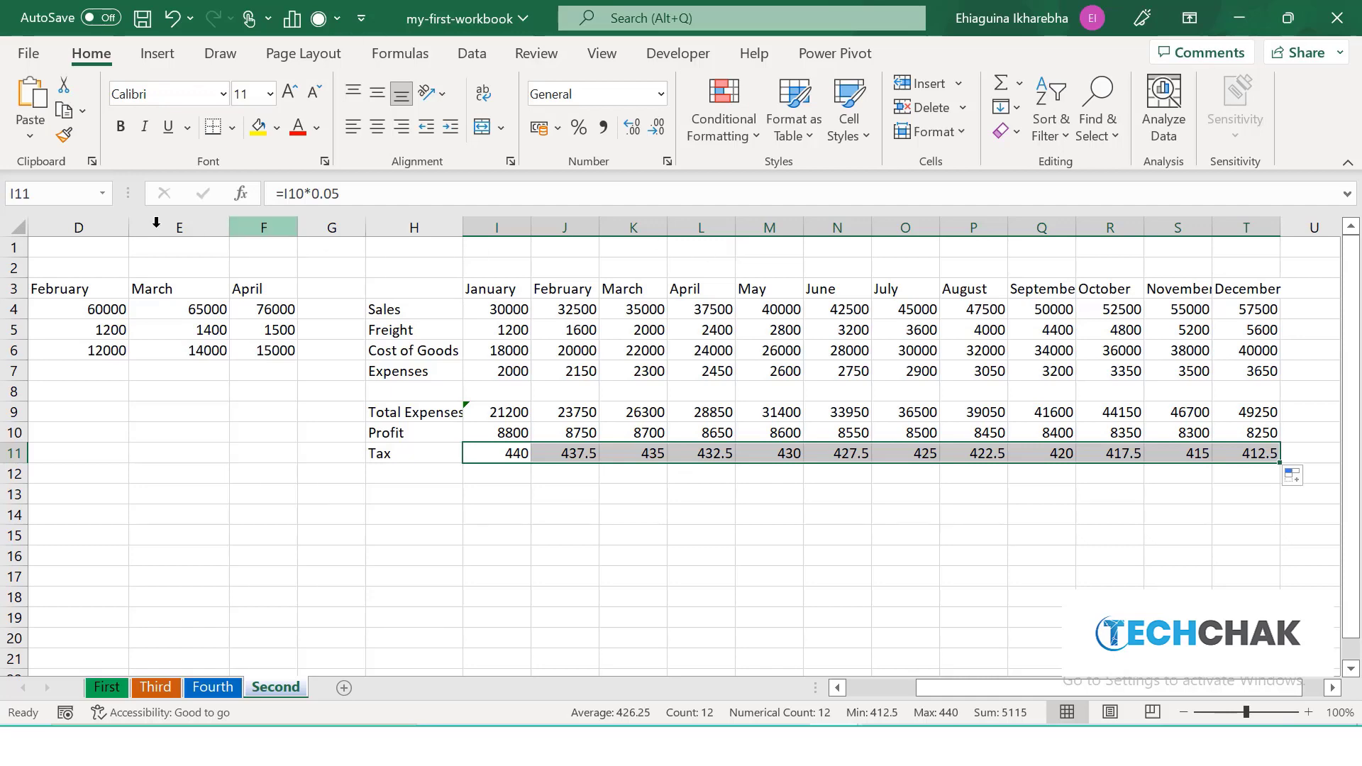
Insert three blank rows above the budget table
left_click(8, 247)
right_click(11, 246)
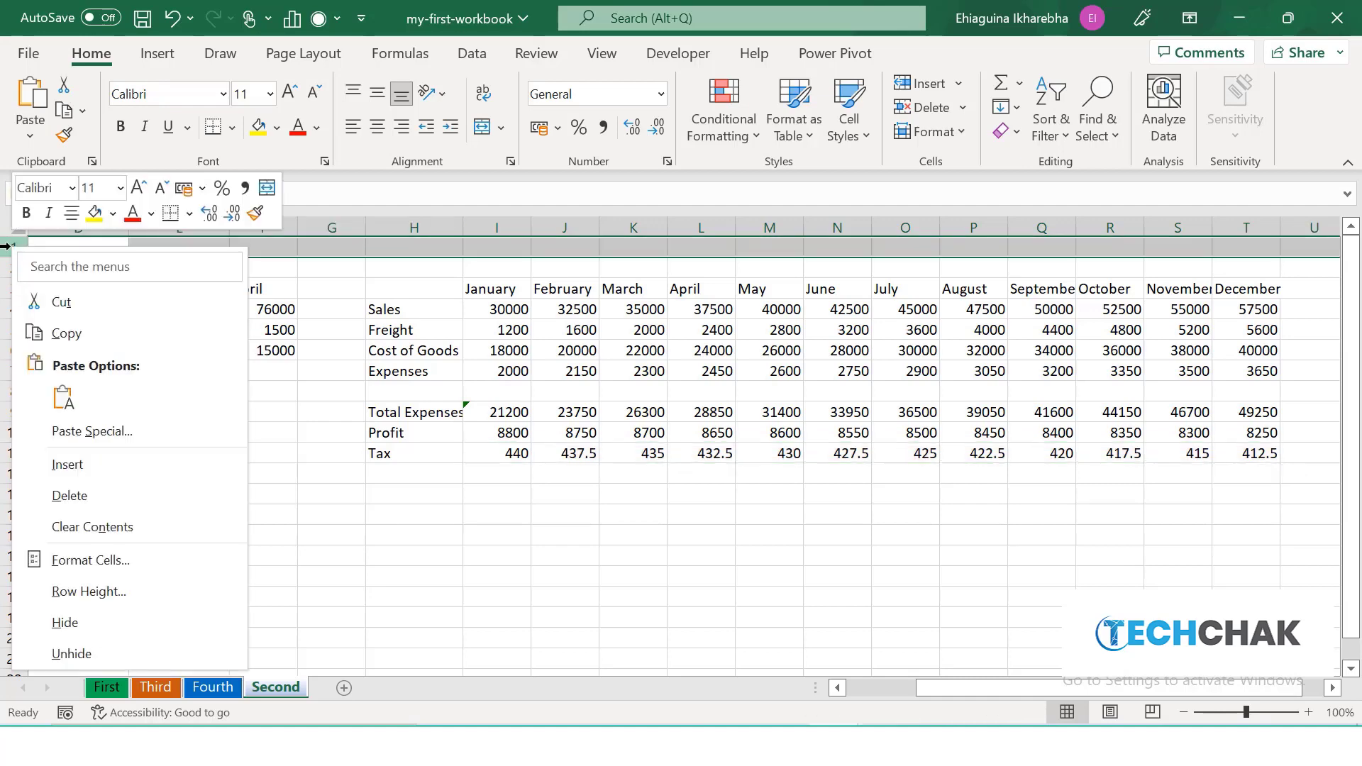
left_click(108, 466)
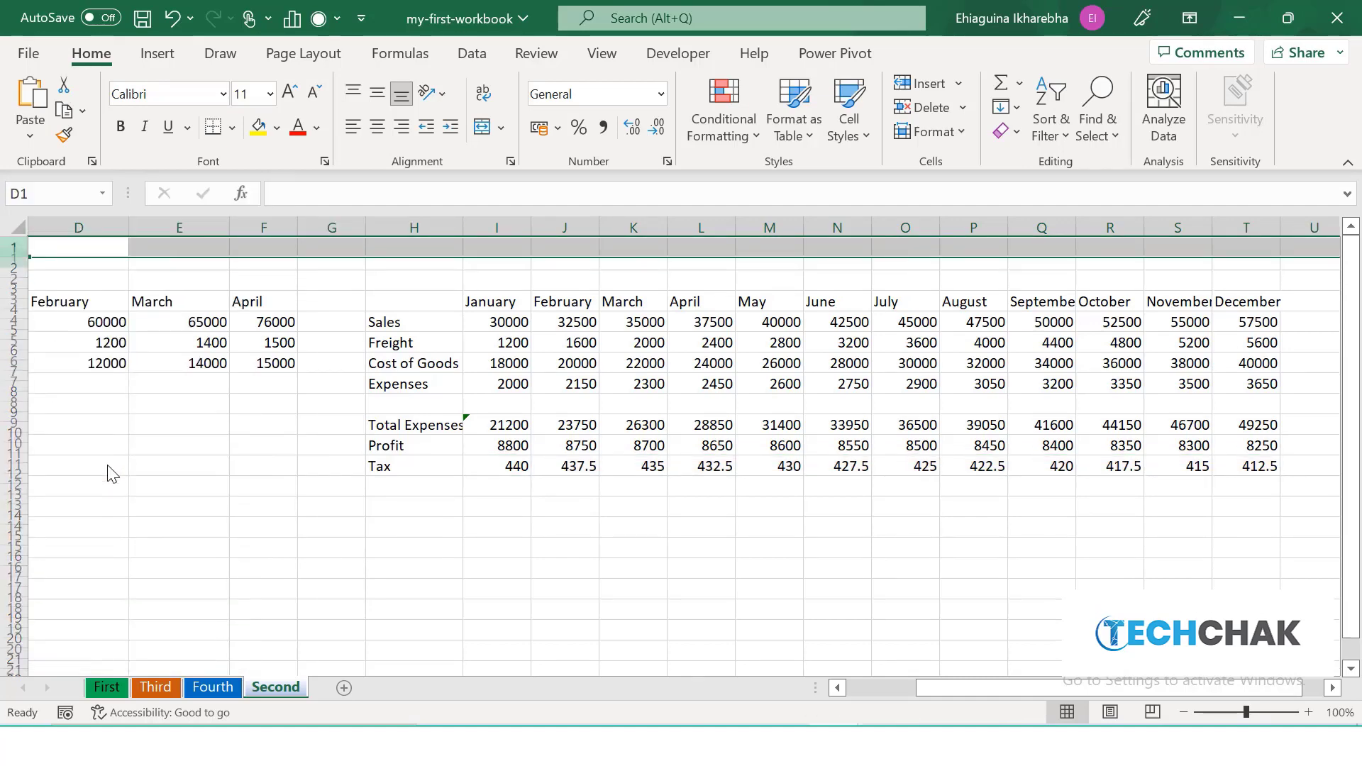
left_click_drag(10, 246, 11, 268)
right_click(12, 250)
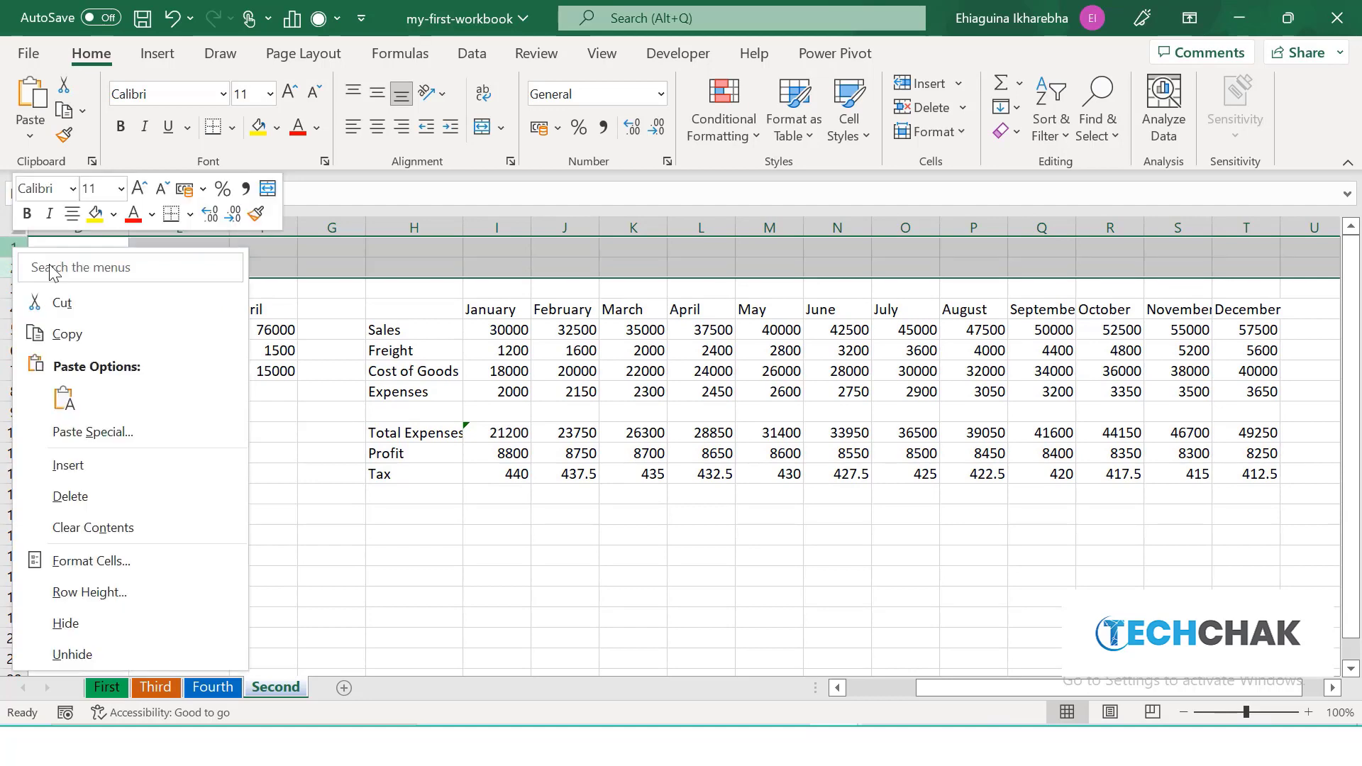
left_click(95, 470)
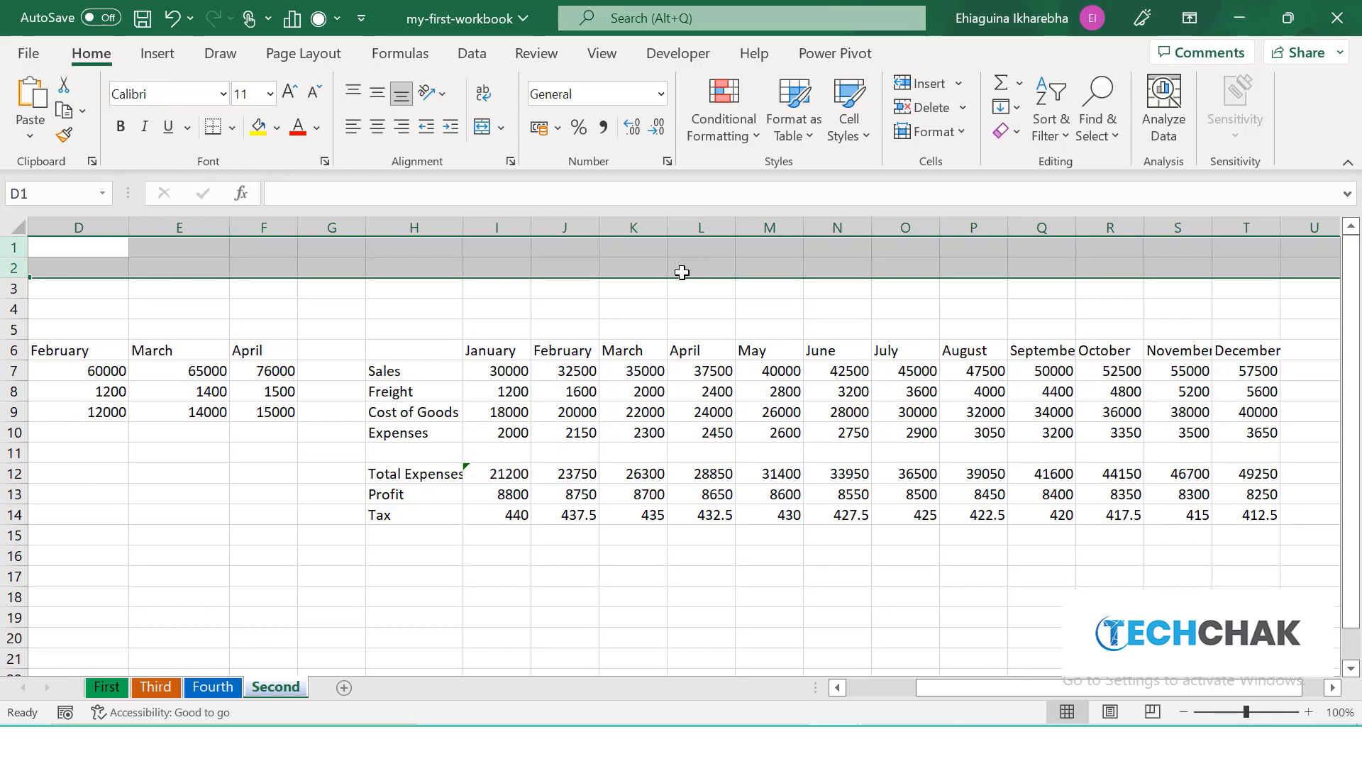
Type the title 'Budget Estimates' in L3
left_click(707, 271)
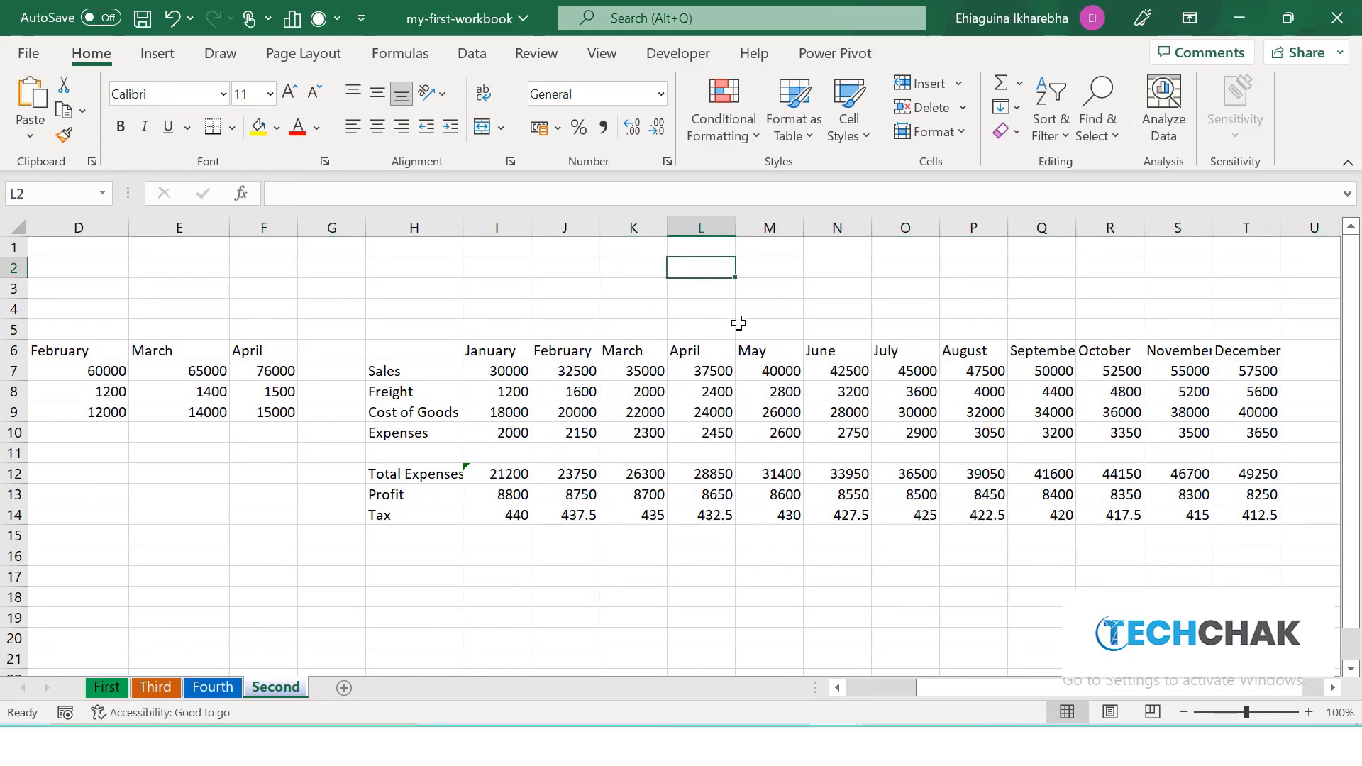
left_click(691, 286)
type("B")
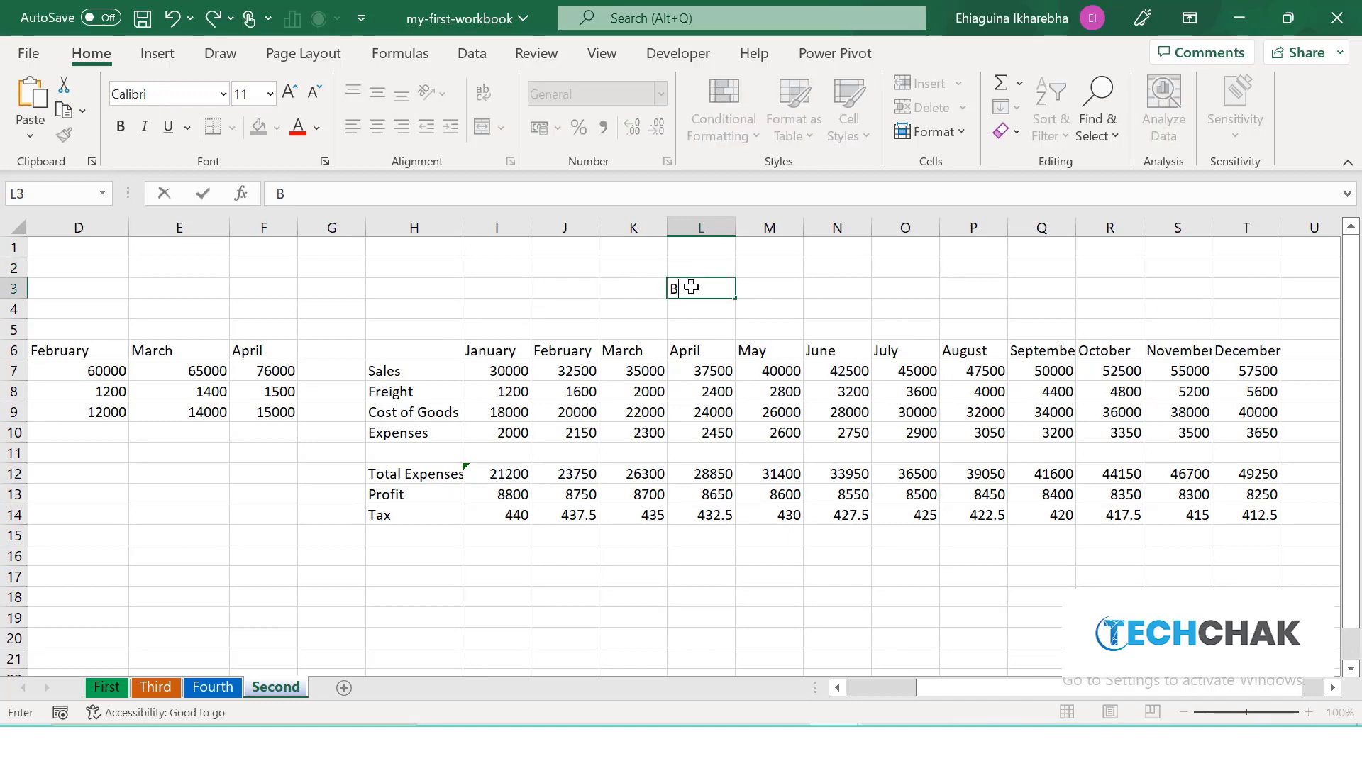
type("udget E")
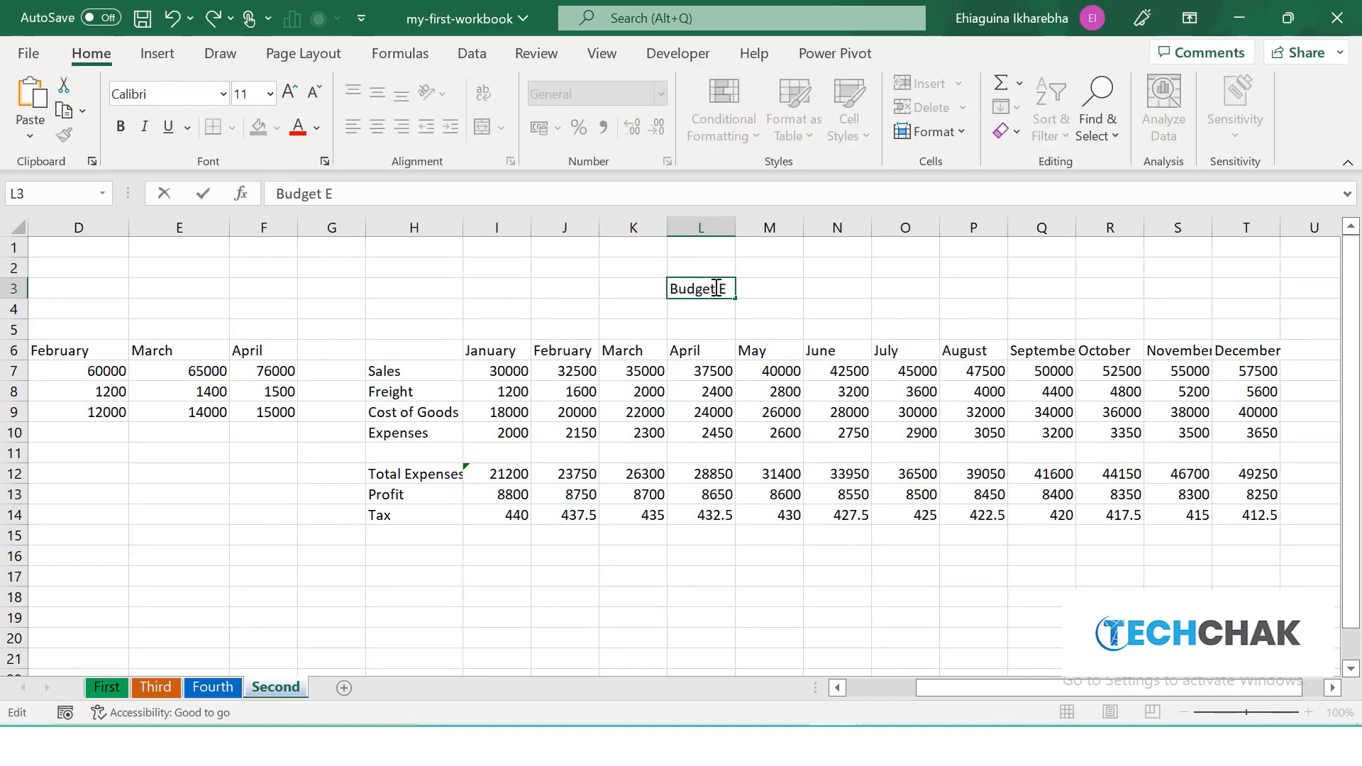
type("stimates")
left_click(901, 444)
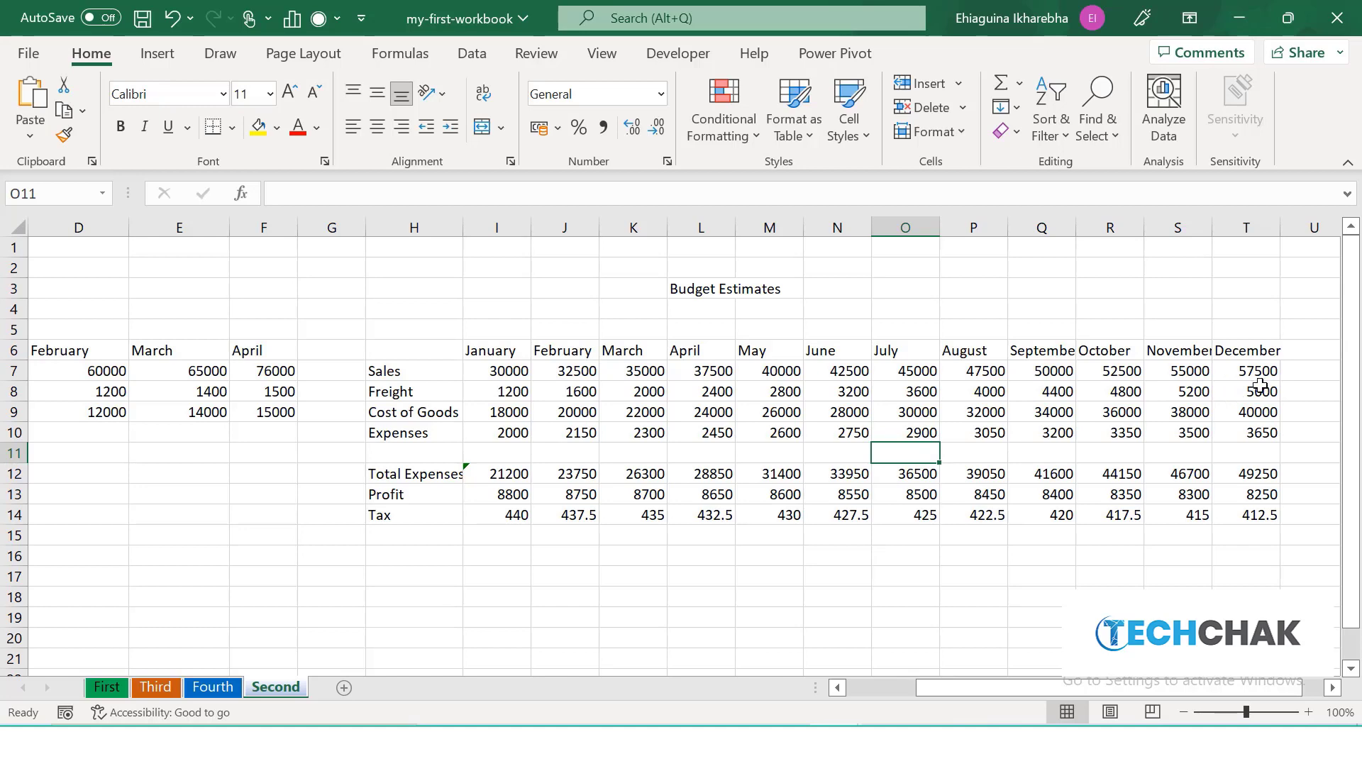
Add the header 'Total' in U6, right of December
left_click(1314, 352)
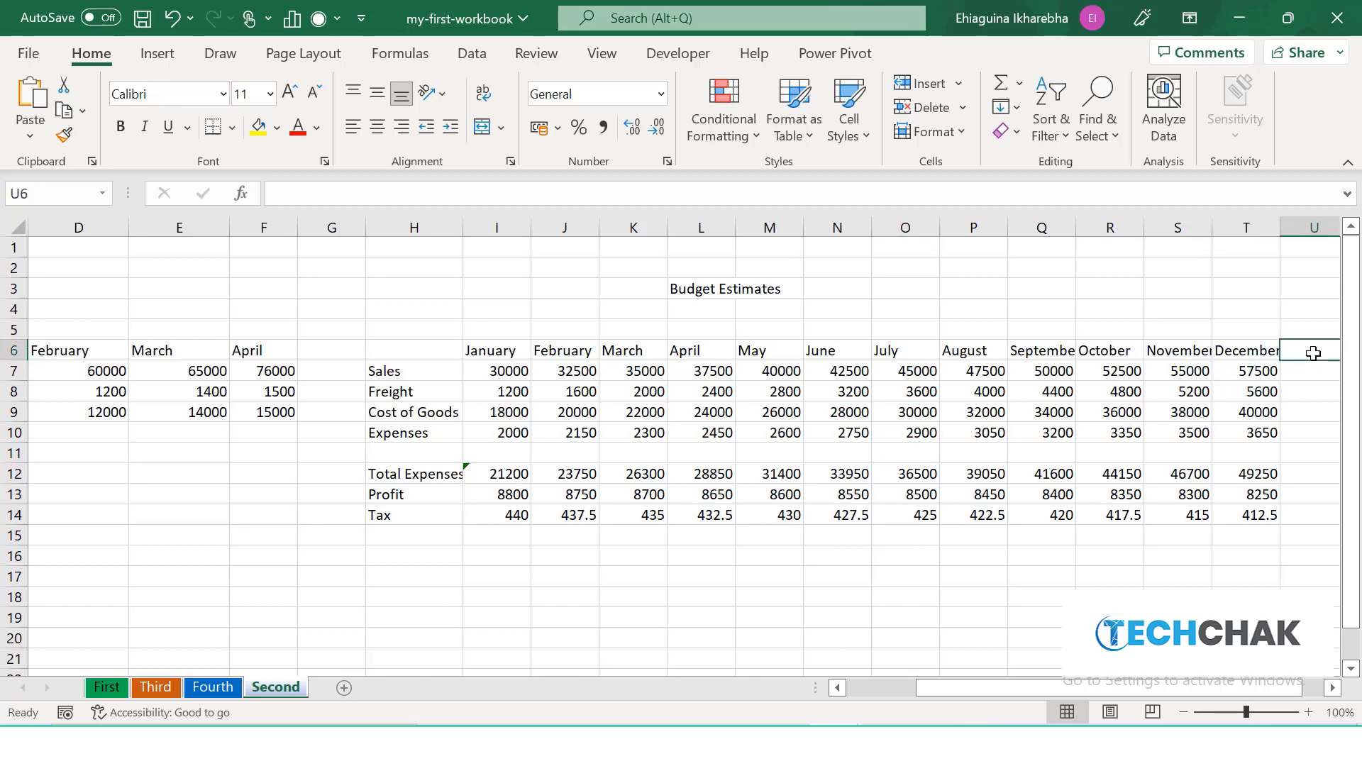
type("Total")
key("Return")
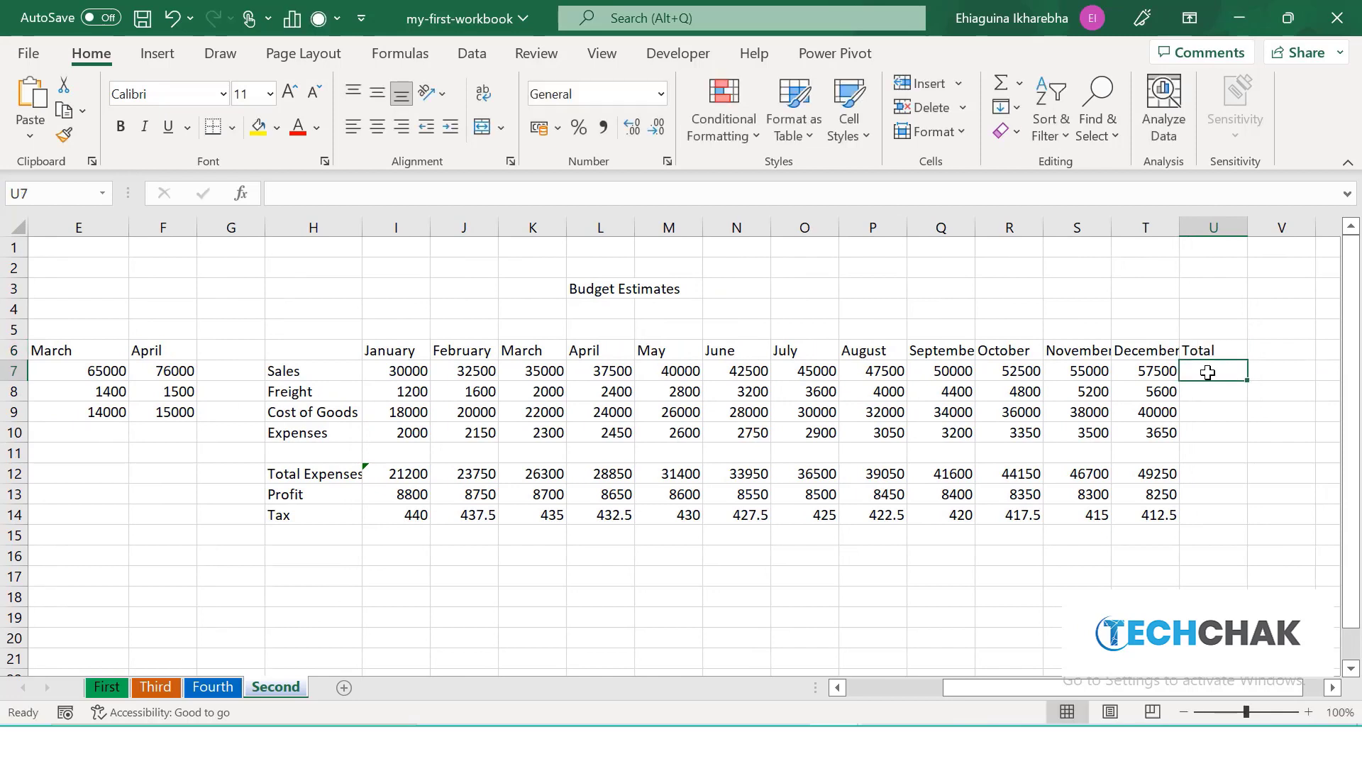
Sum the Sales row with =SUM(I7:T7) in U7, giving 525000
type("=")
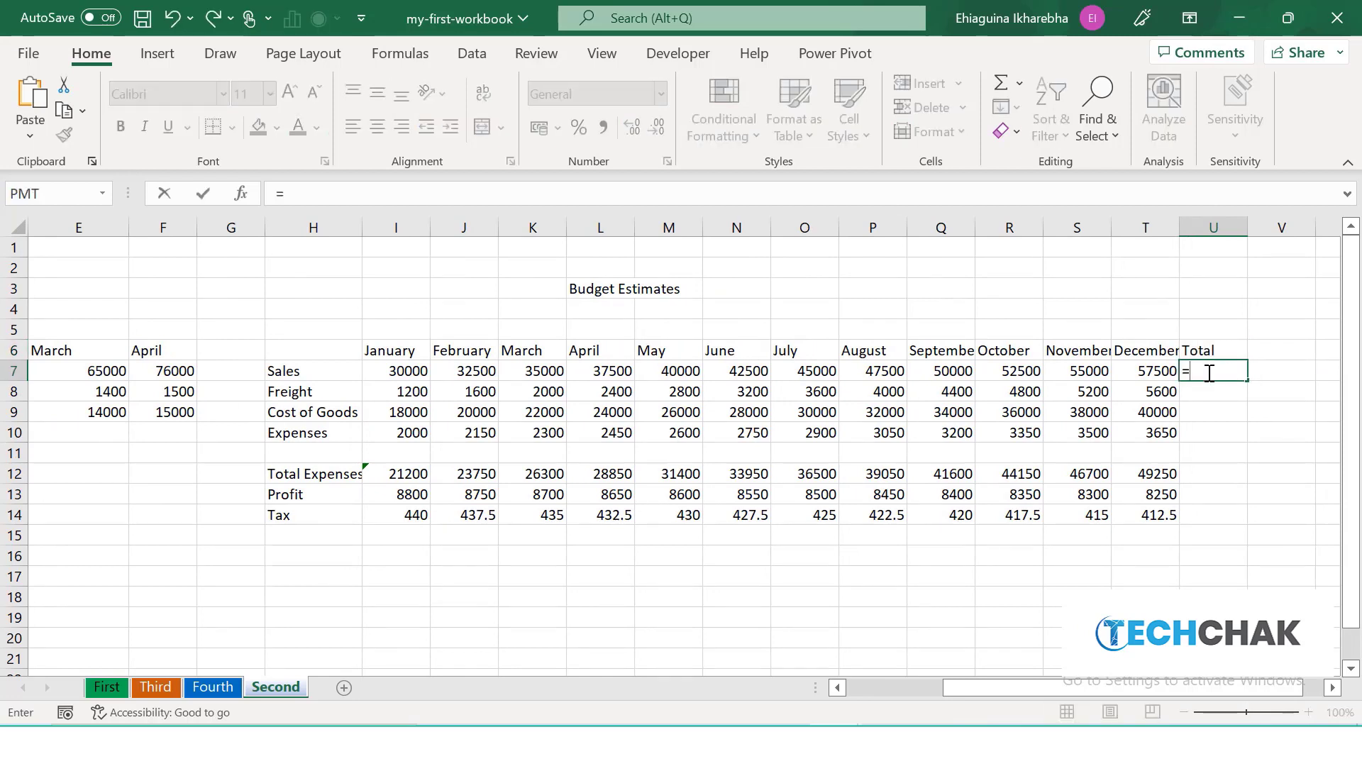
type("sum")
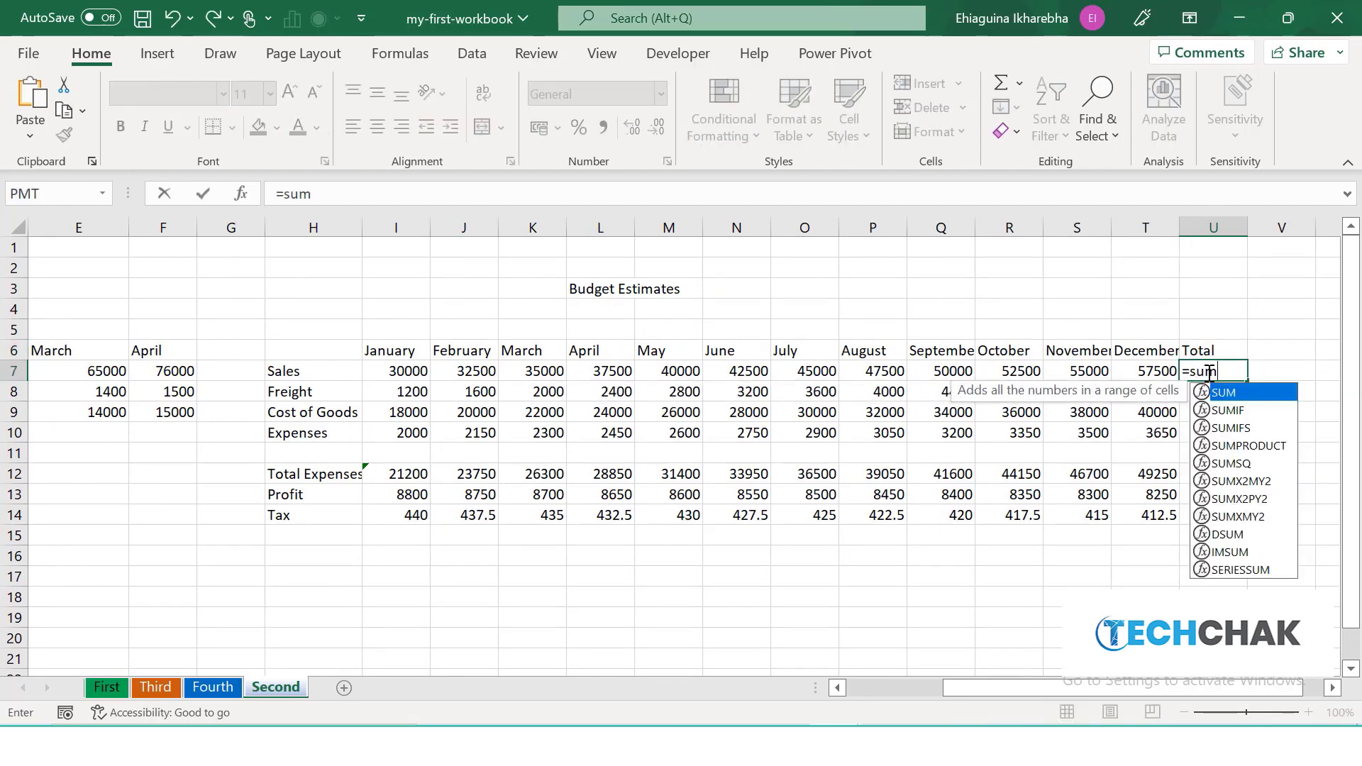
double_click(1234, 392)
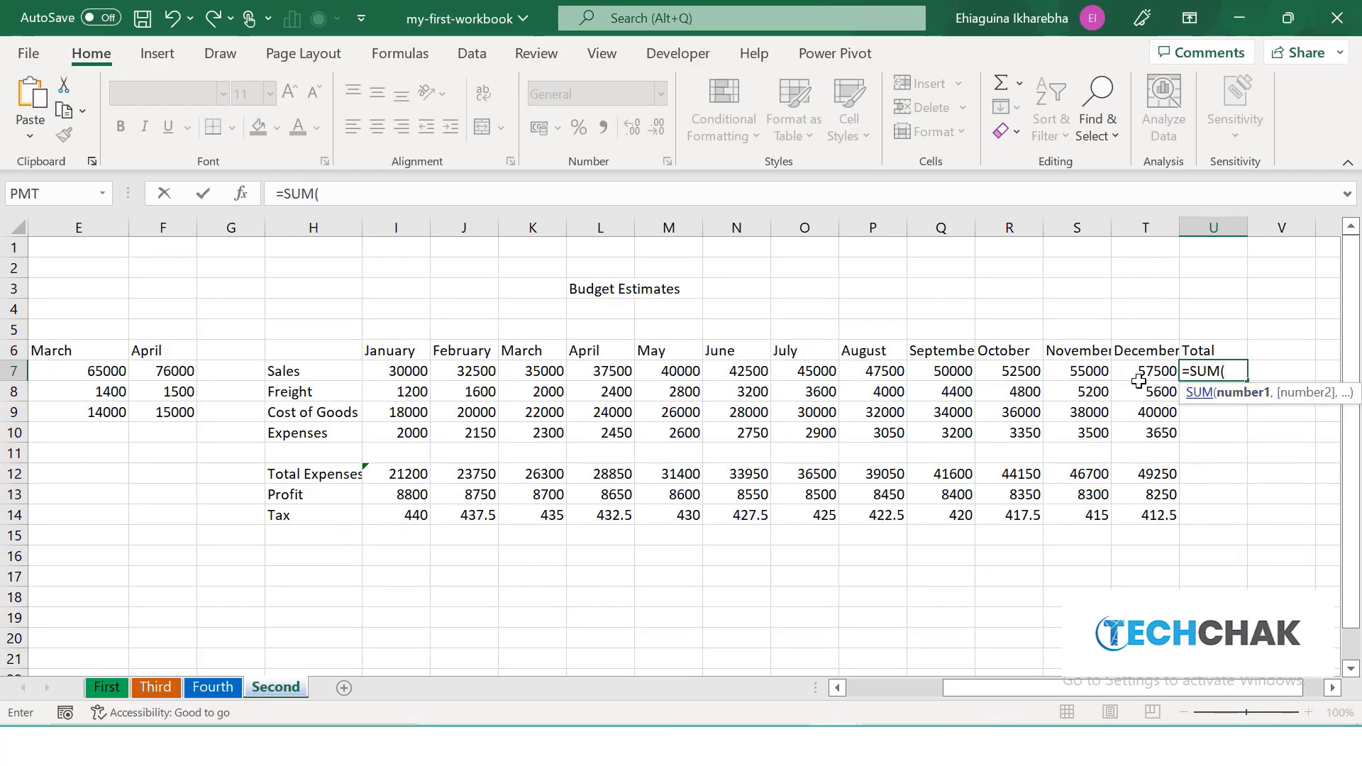
left_click_drag(397, 369, 1154, 363)
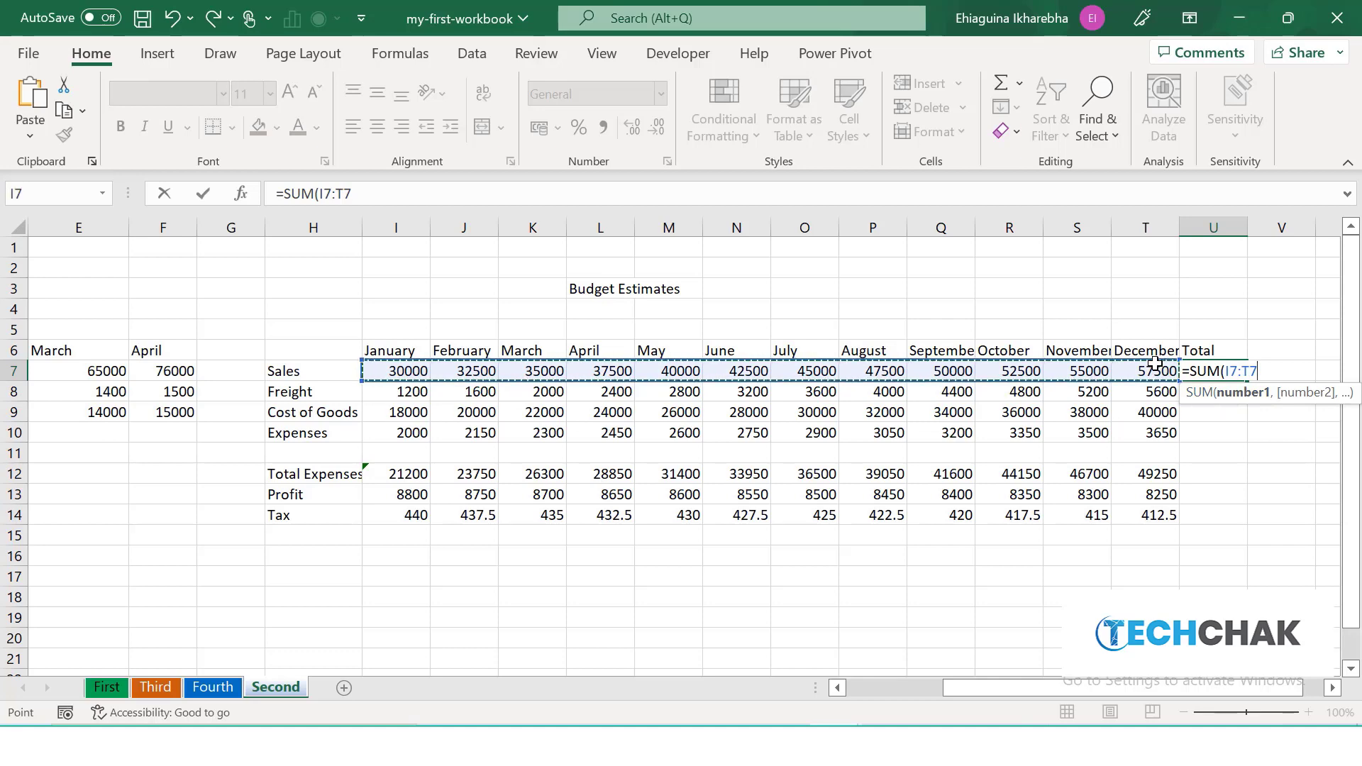
key("Return")
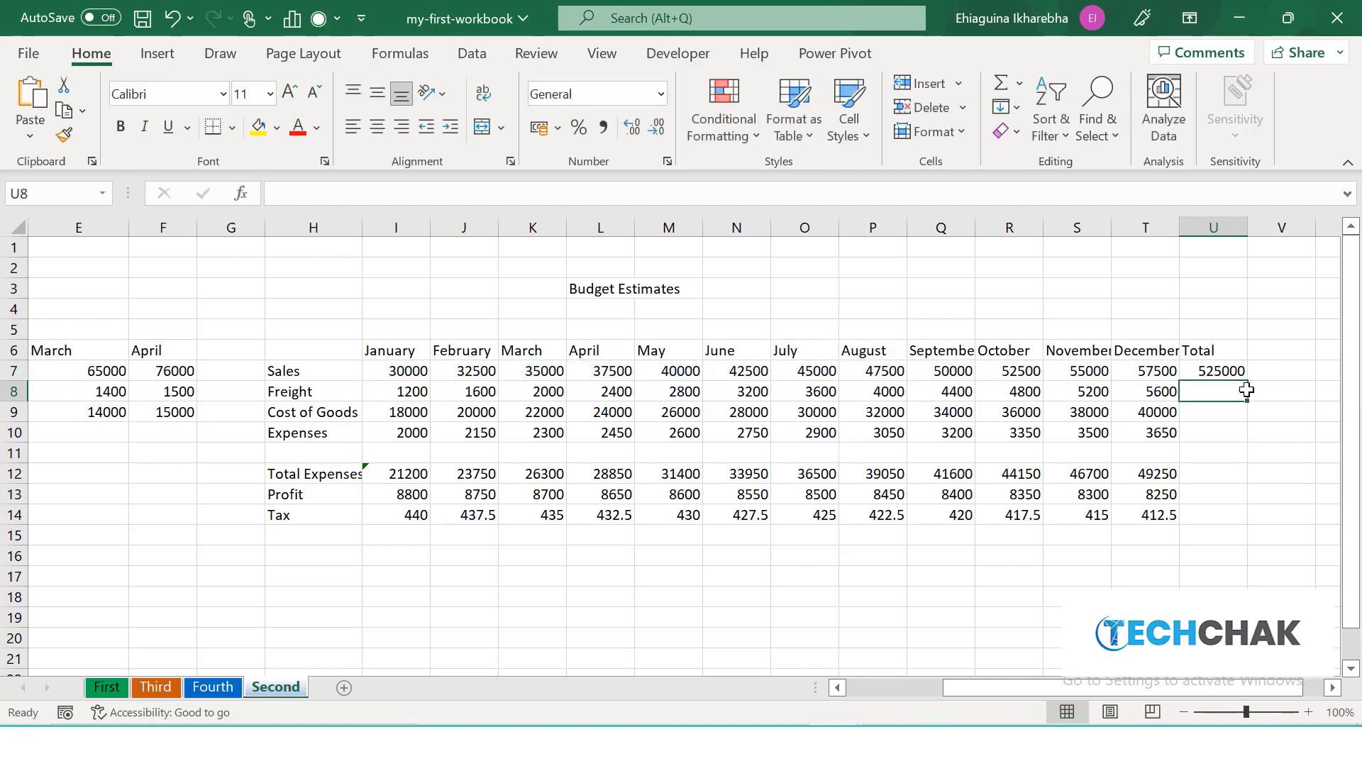
left_click(1215, 369)
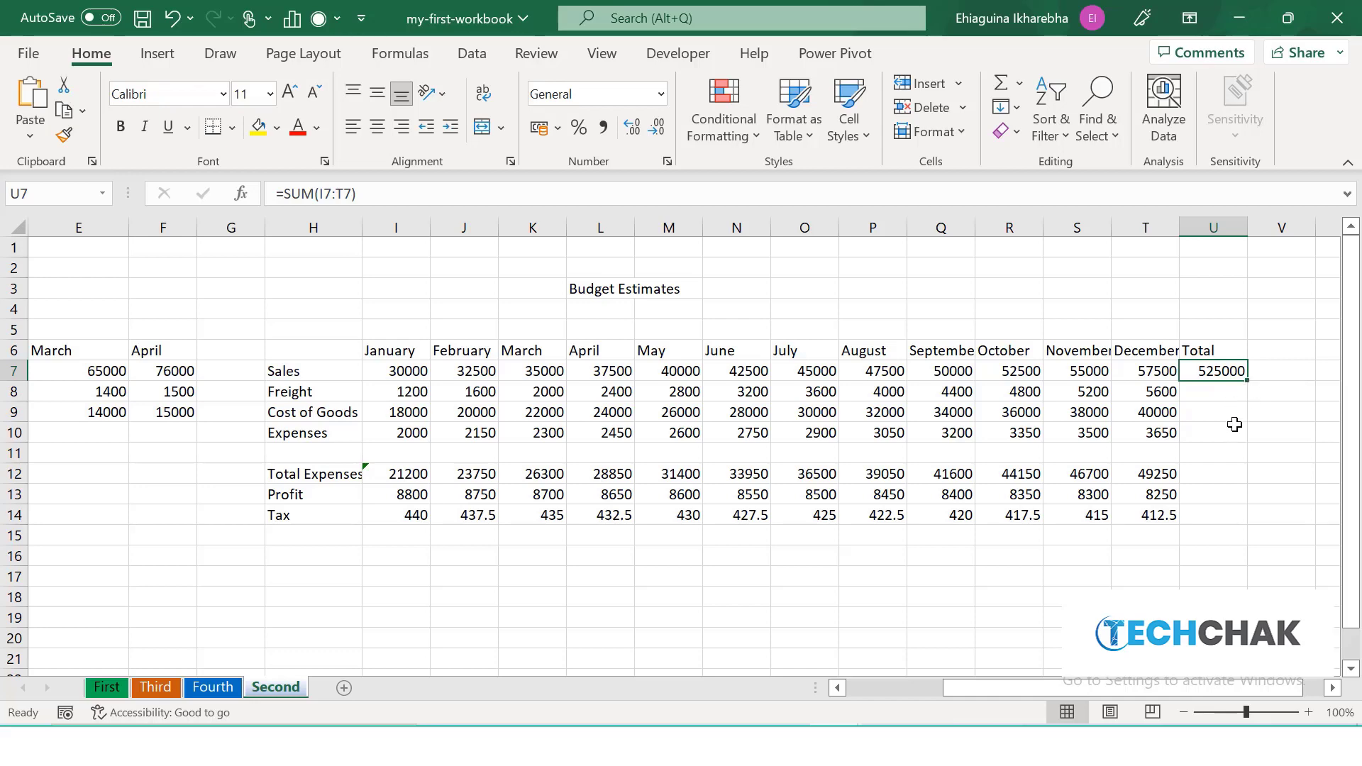
Copy the yearly total down through Tax (5115) and clear the spacer row's total
double_click(1249, 382)
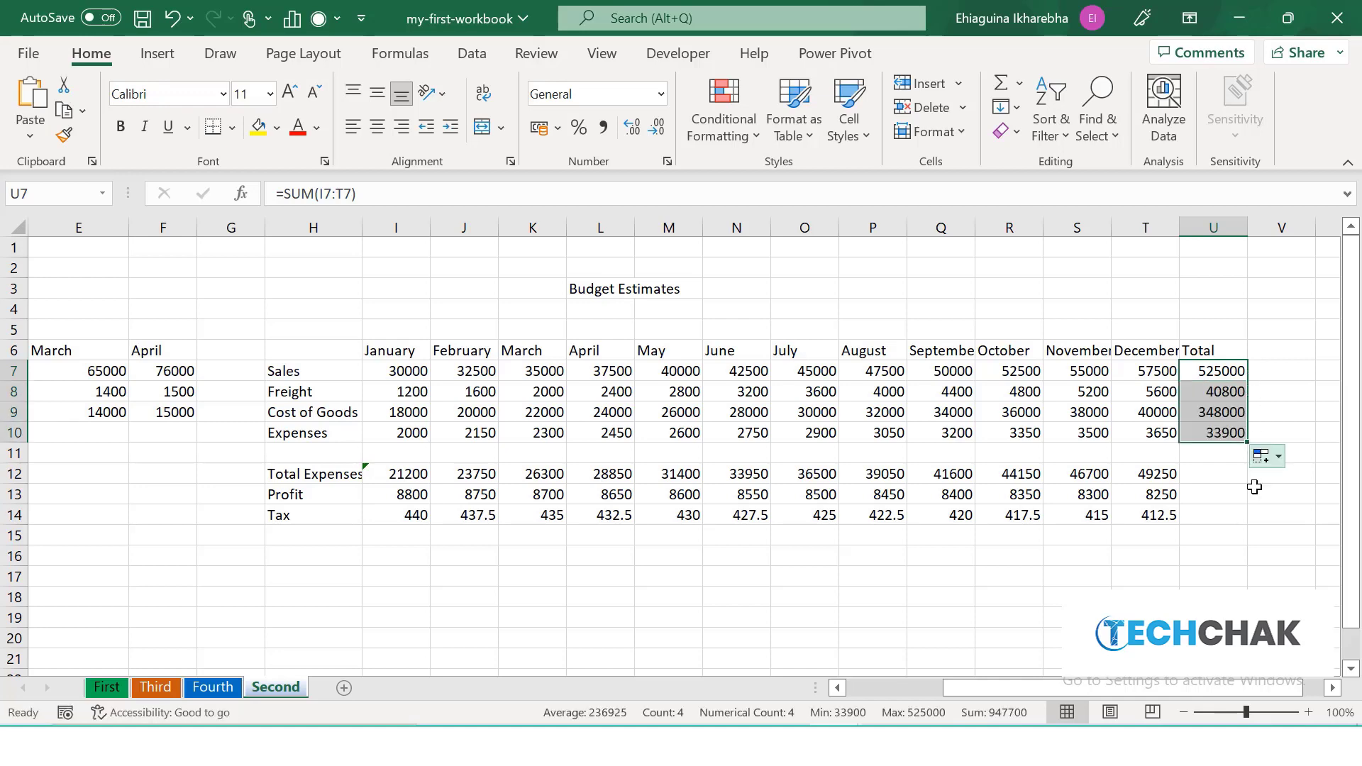
left_click(1214, 477)
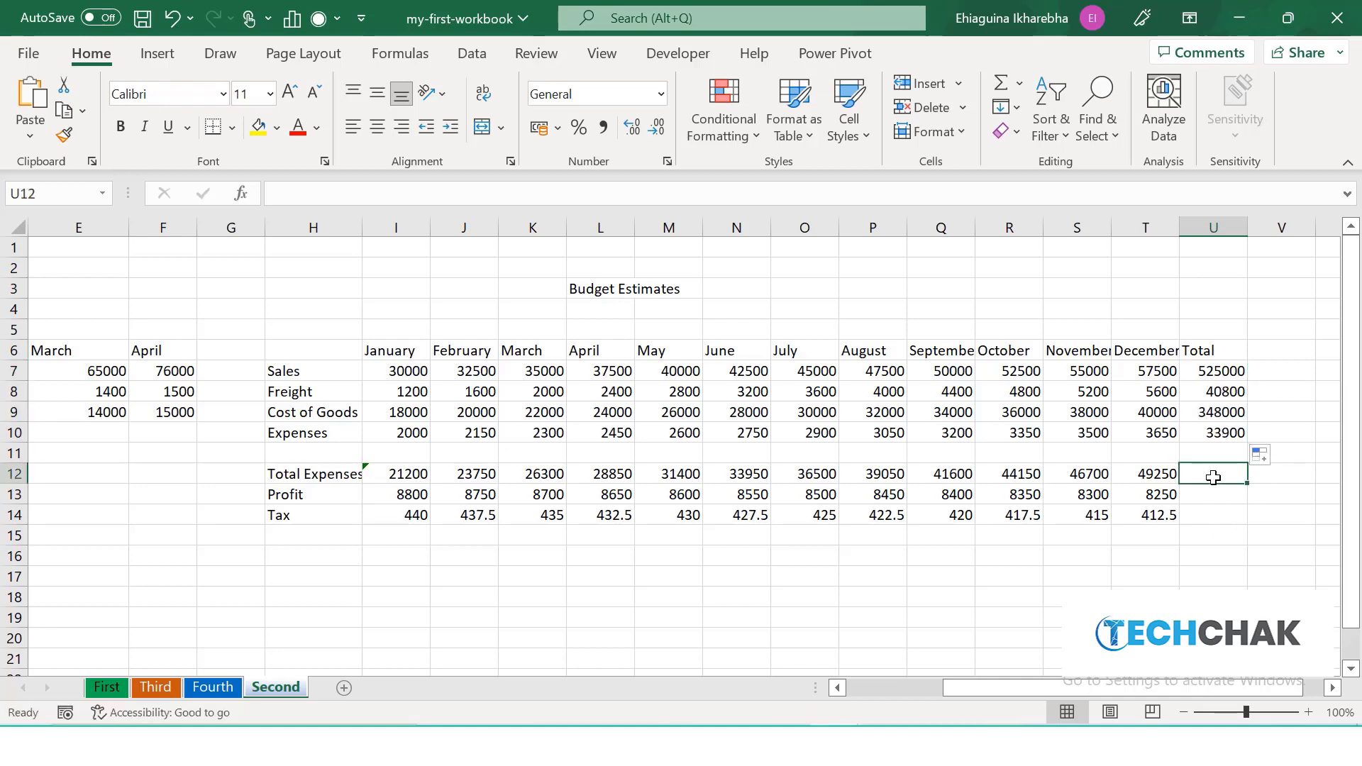
left_click(1238, 434)
left_click_drag(1248, 444, 1246, 521)
left_click(1240, 451)
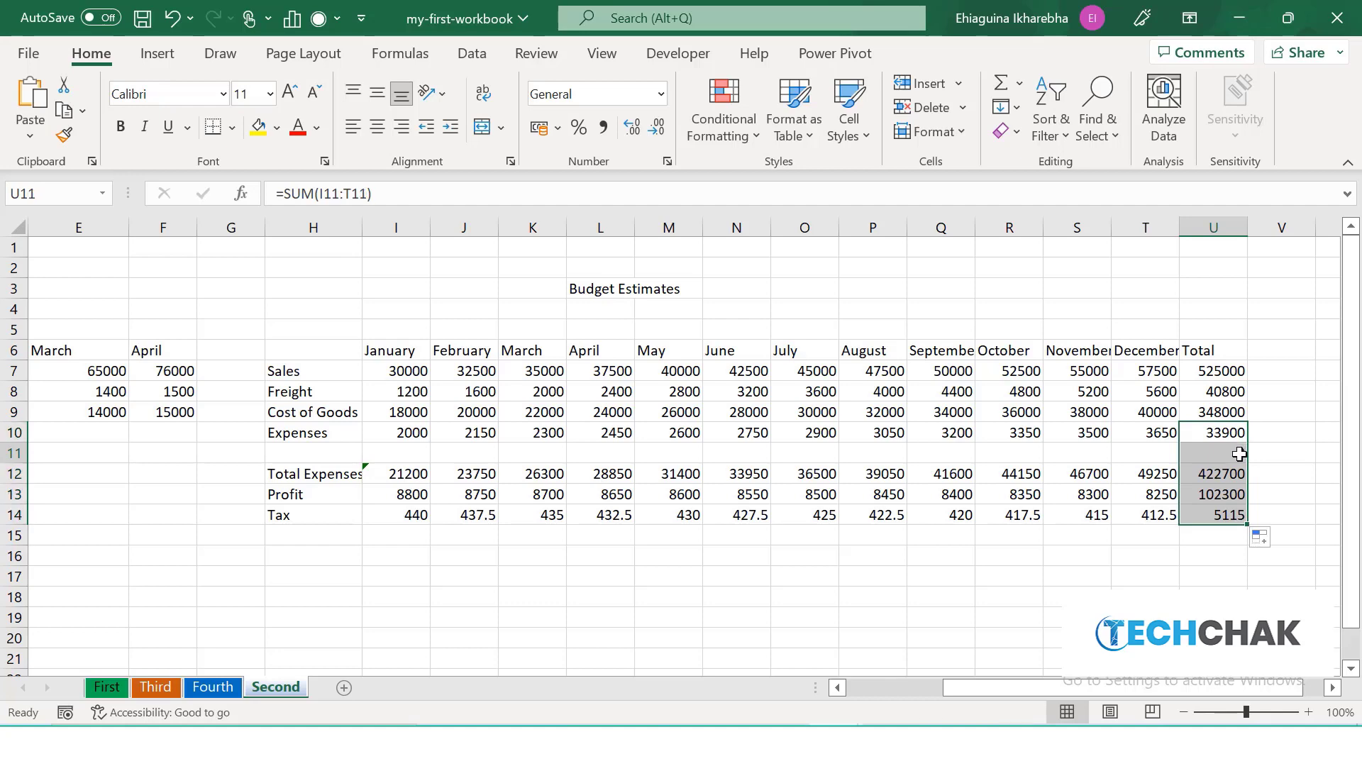
key("Delete")
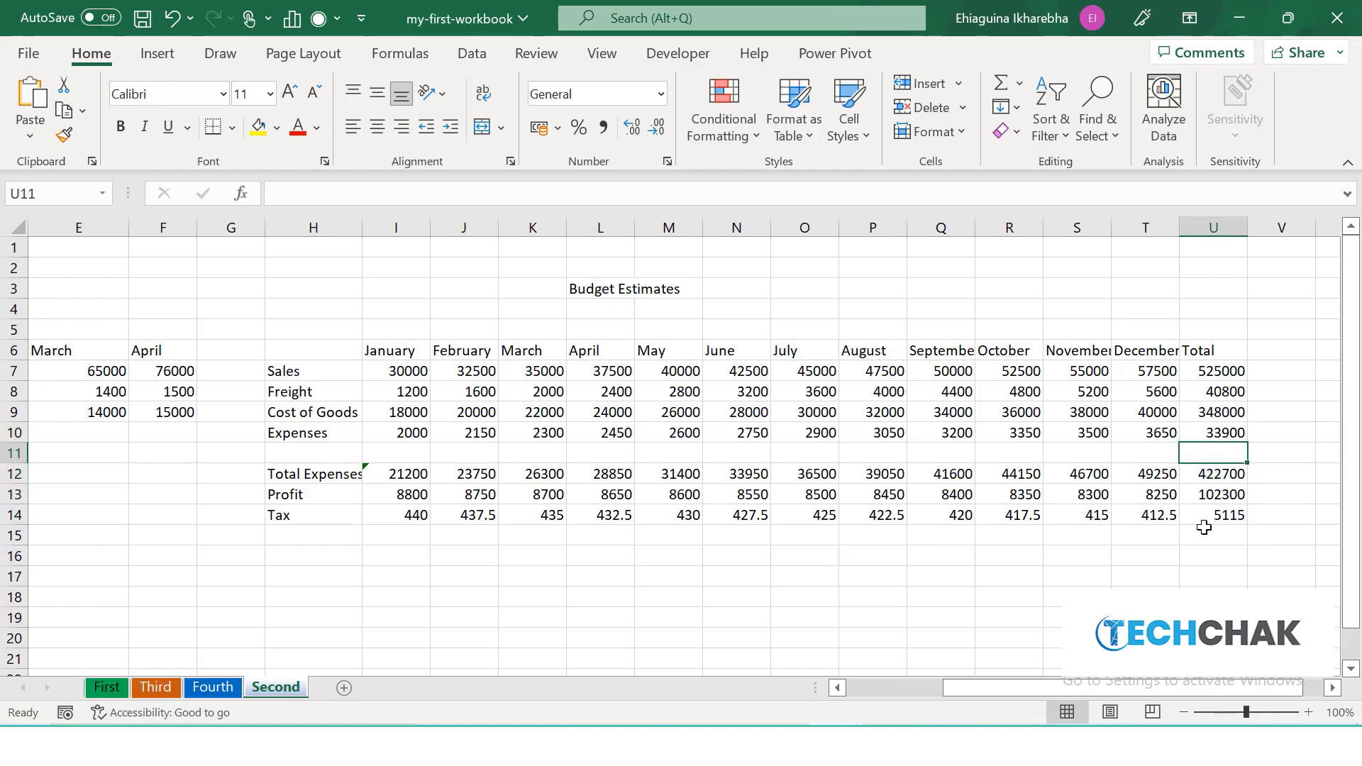